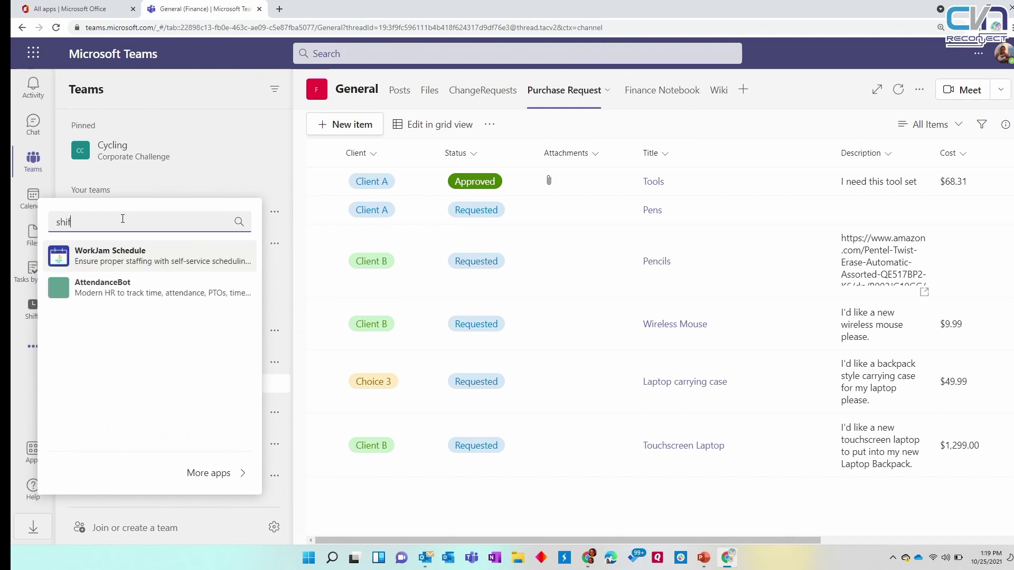
{"action": "key", "text": "BackSpace"}
{"action": "key", "text": "BackSpace"}
{"action": "key", "text": "BackSpace"}
{"action": "key", "text": "BackSpace"}
{"action": "key", "text": "BackSpace"}
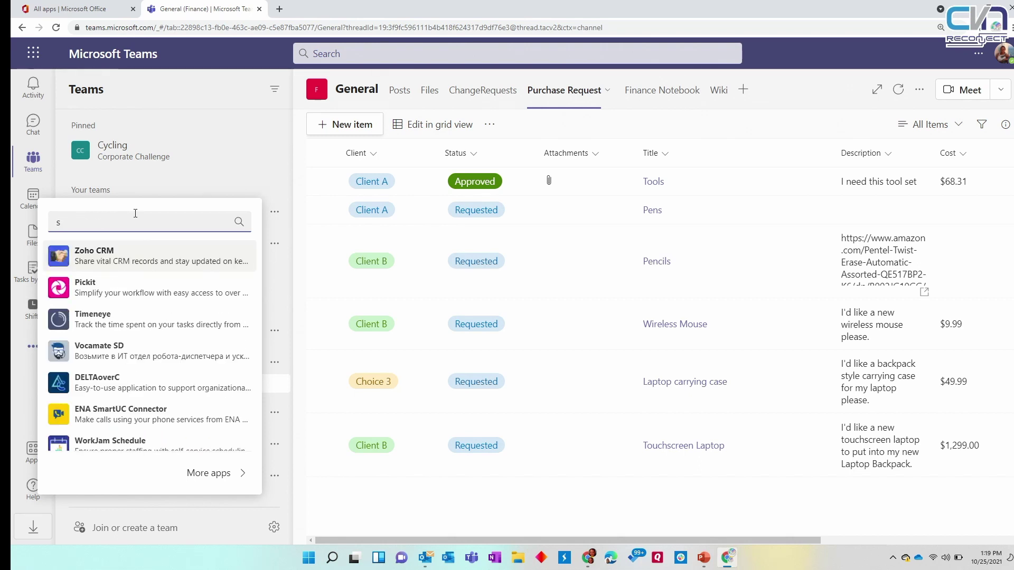
{"action": "key", "text": "BackSpace"}
{"action": "left_click", "coordinate": [215, 97]}
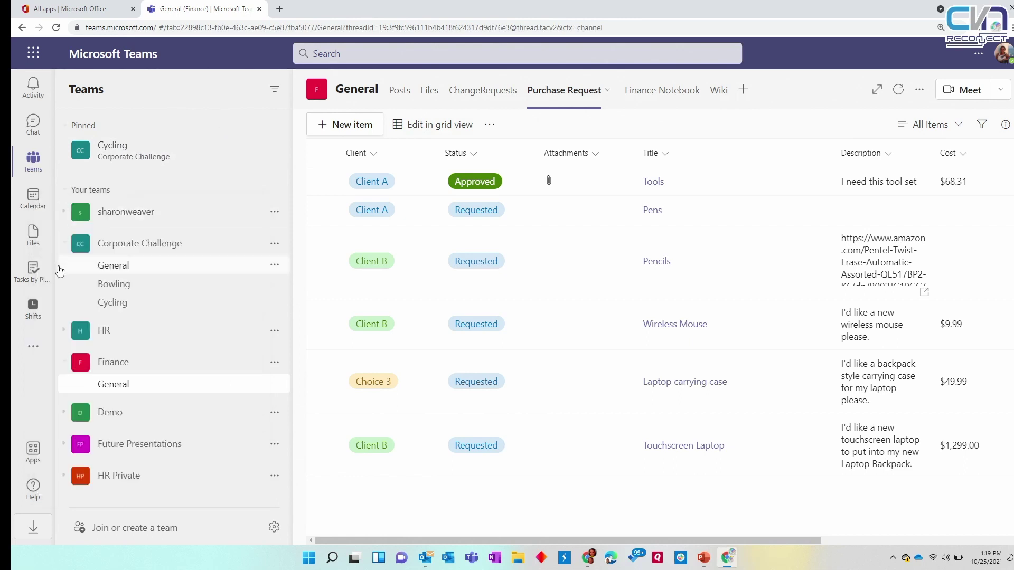
{"action": "right_click", "coordinate": [37, 316]}
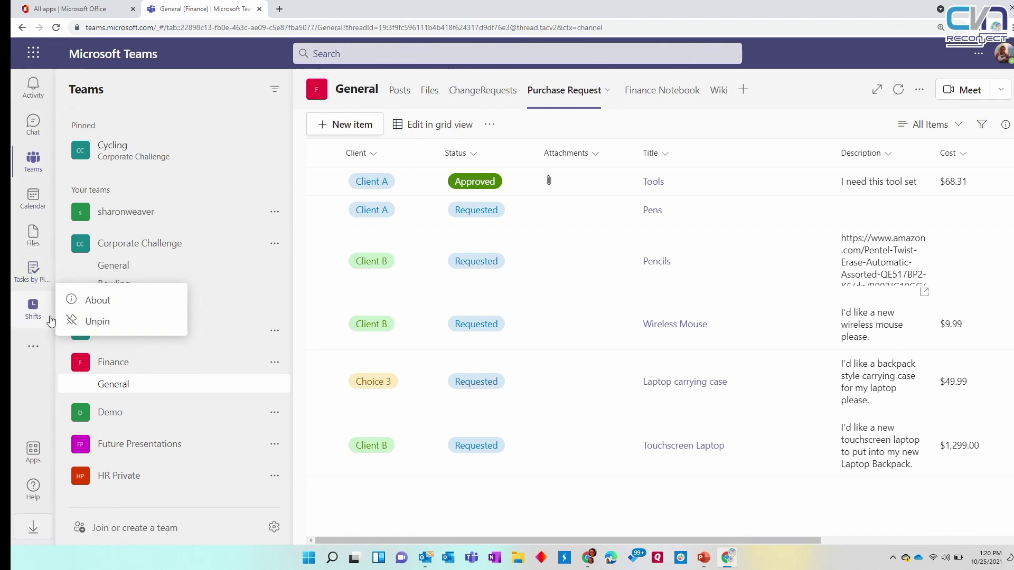
{"action": "left_click", "coordinate": [34, 379]}
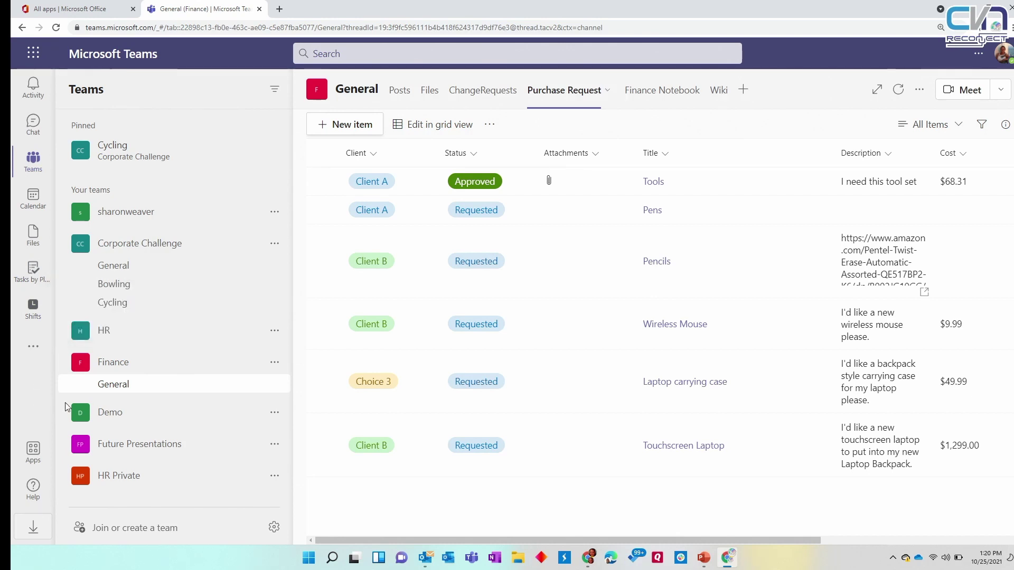
Open the Shifts app and view the list of all team schedules
{"action": "left_click", "coordinate": [27, 311]}
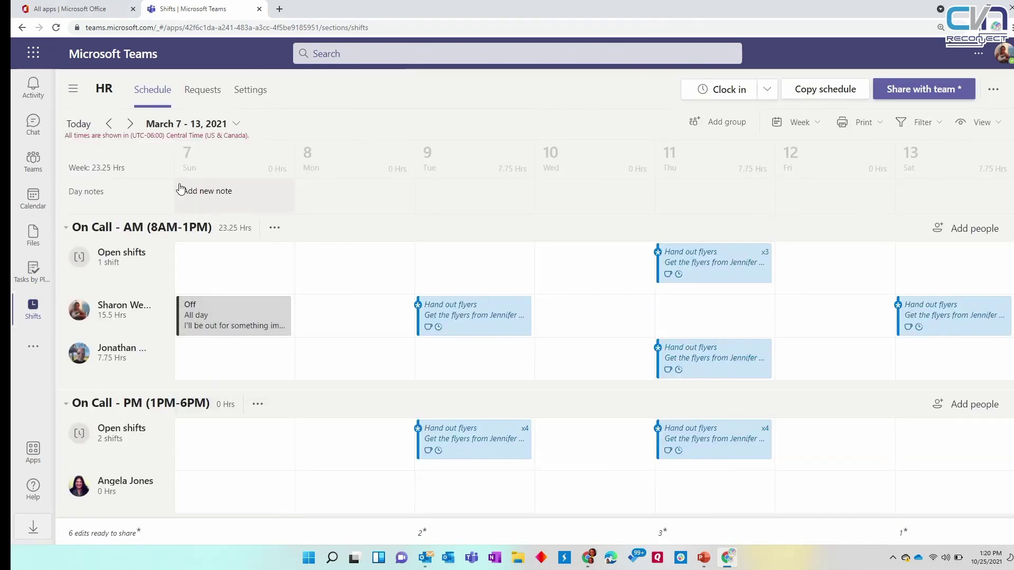
{"action": "left_click", "coordinate": [73, 89]}
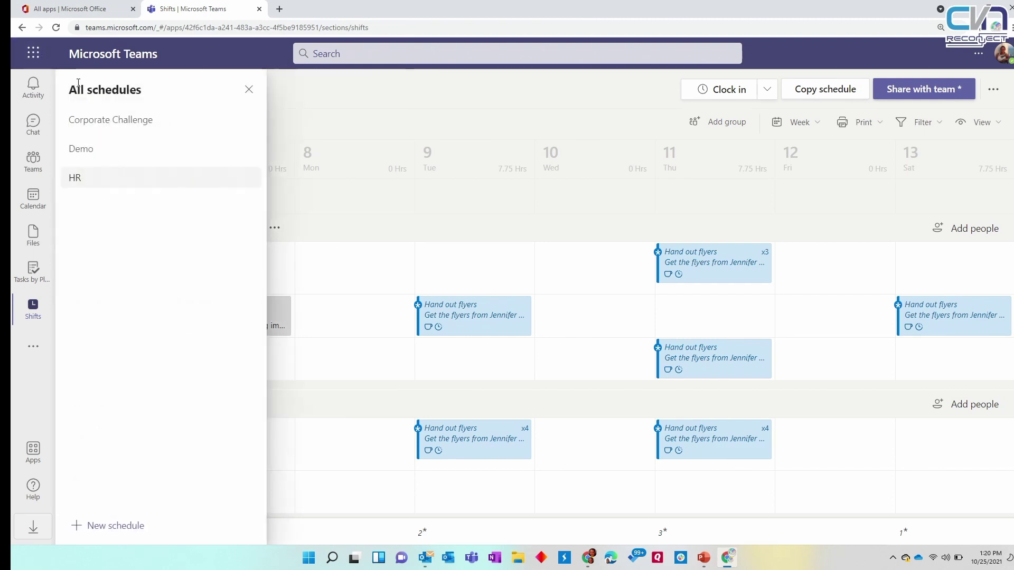
{"action": "left_click", "coordinate": [248, 89]}
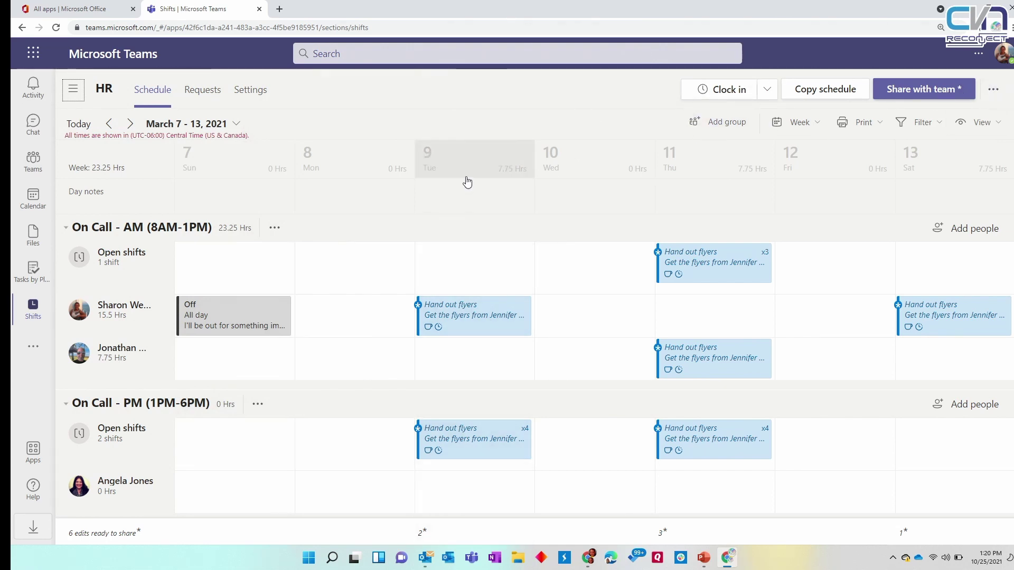
Create a new team schedule for Finance with time zone (UTC-06:00) Central Time (US & Canada) and closest city Chicago
{"action": "left_click", "coordinate": [74, 89]}
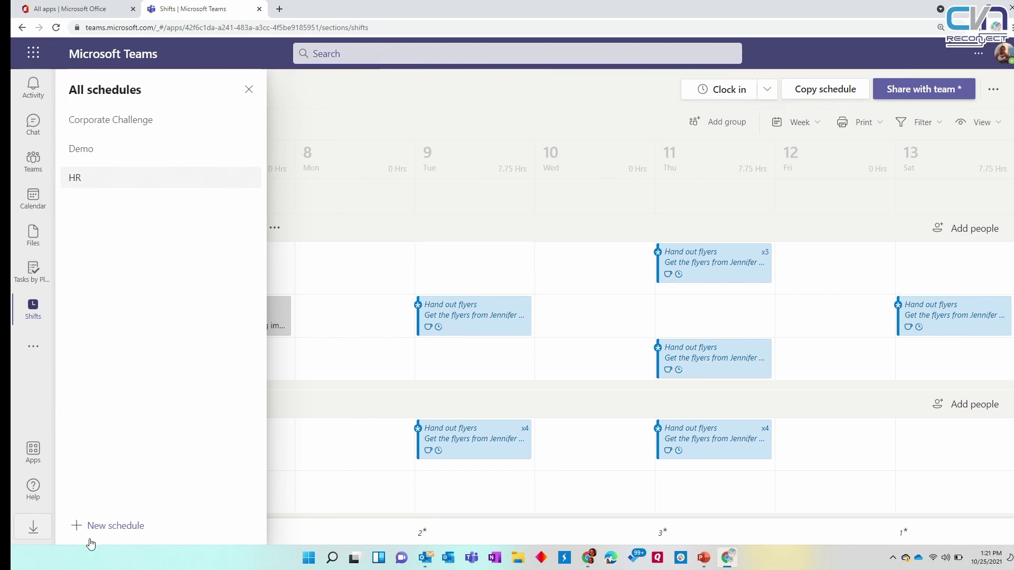
{"action": "left_click", "coordinate": [118, 536]}
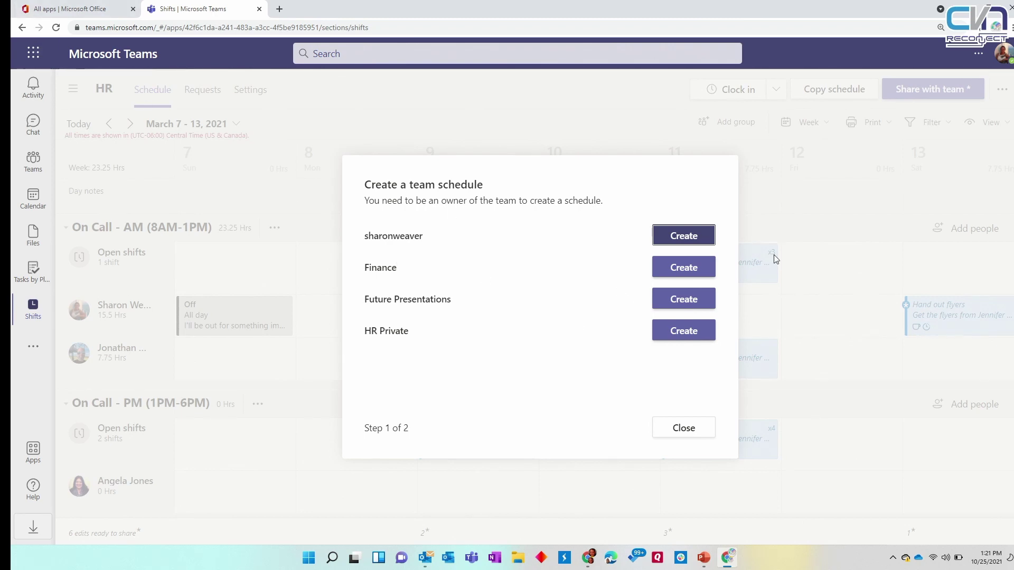
{"action": "left_click", "coordinate": [704, 269]}
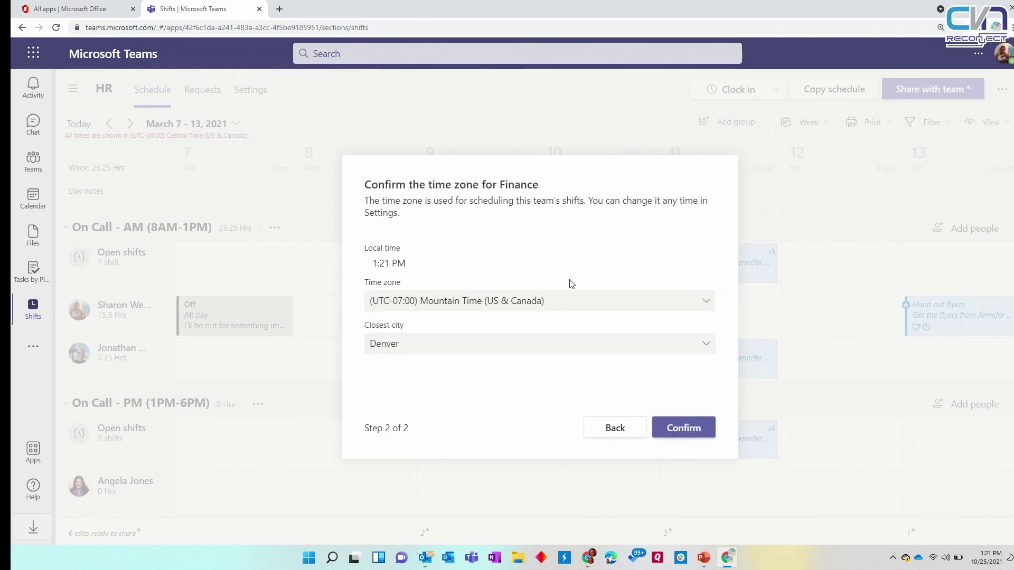
{"action": "left_click", "coordinate": [672, 303]}
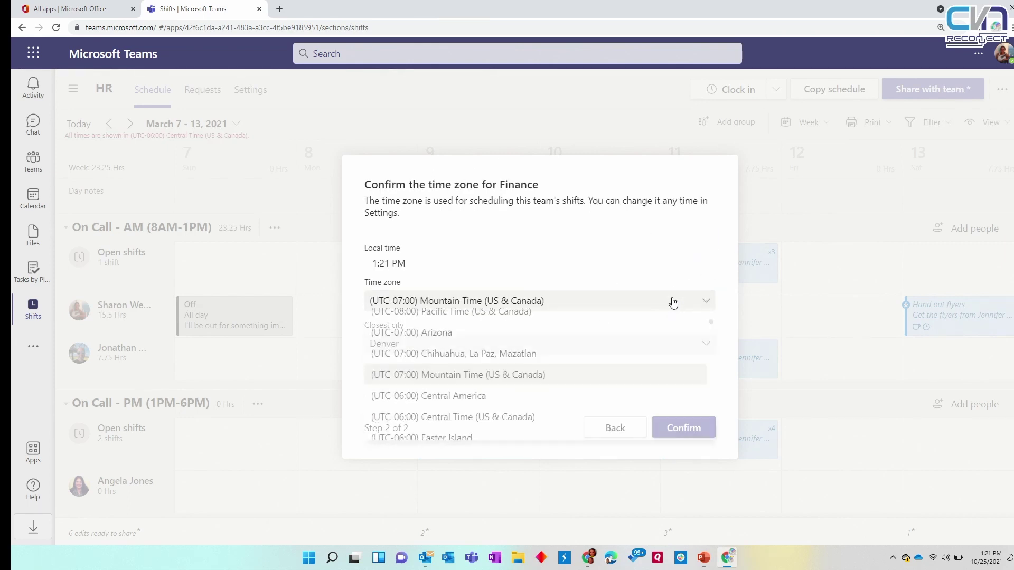
{"action": "left_click", "coordinate": [489, 428]}
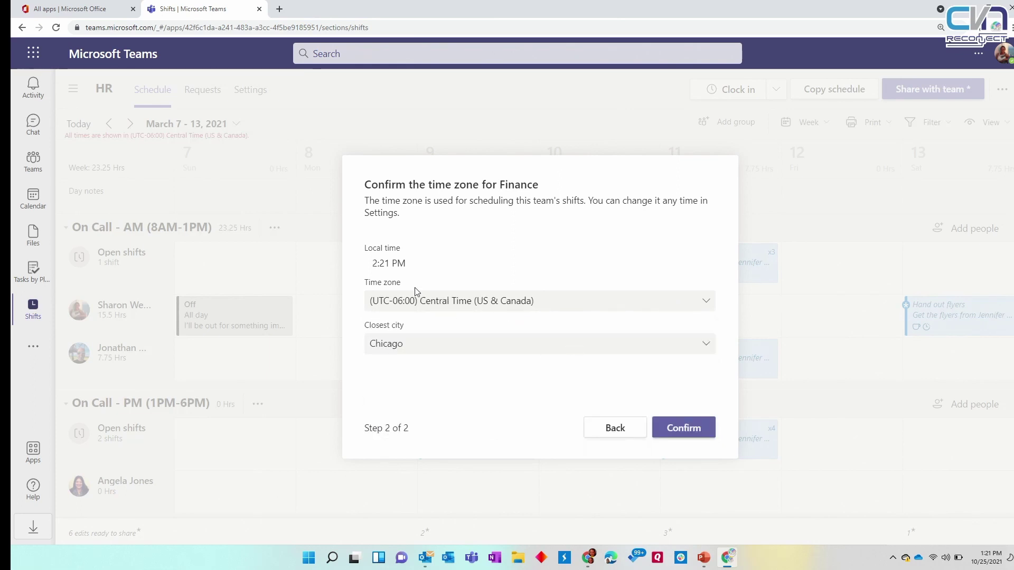
{"action": "left_click", "coordinate": [450, 347]}
{"action": "left_click", "coordinate": [452, 350]}
{"action": "left_click", "coordinate": [686, 428]}
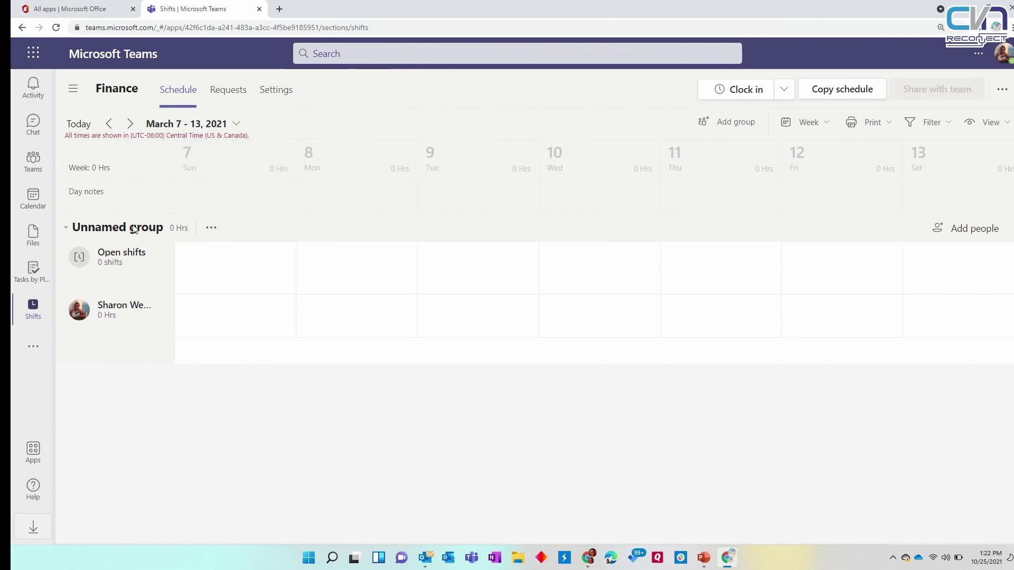
Add a second group to the Finance schedule
{"action": "left_click", "coordinate": [213, 228]}
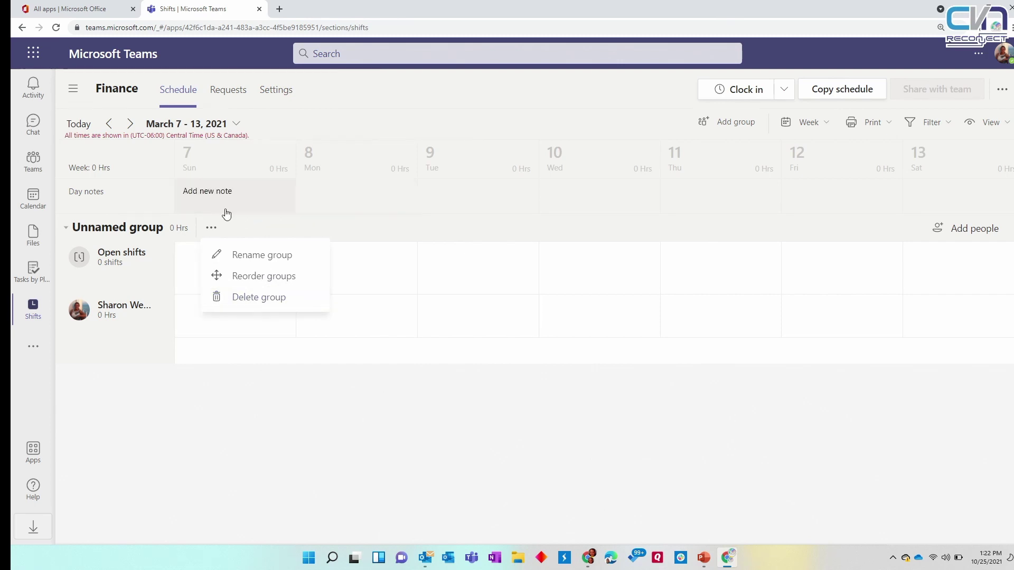
{"action": "left_click", "coordinate": [349, 111]}
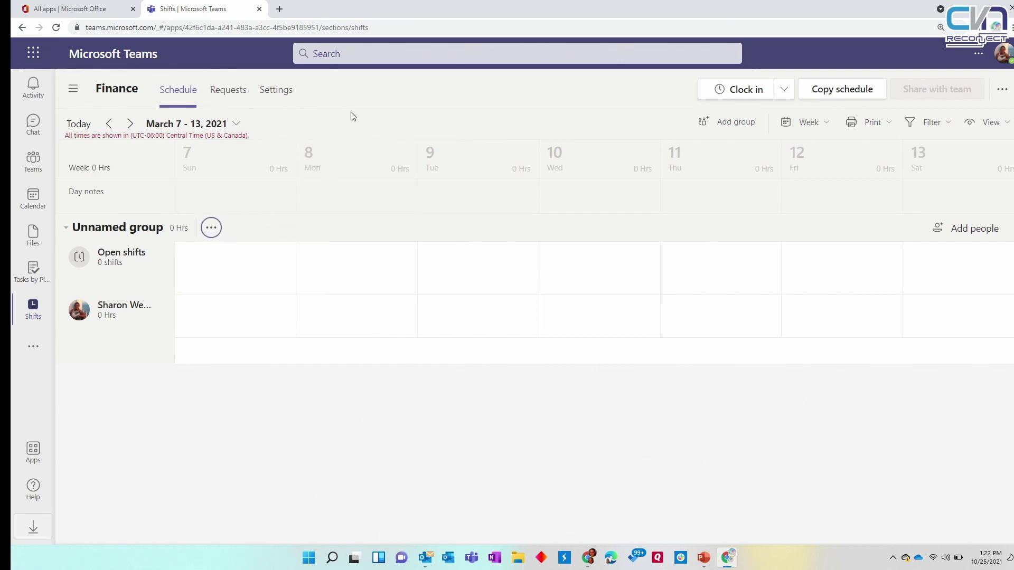
{"action": "left_click", "coordinate": [725, 127]}
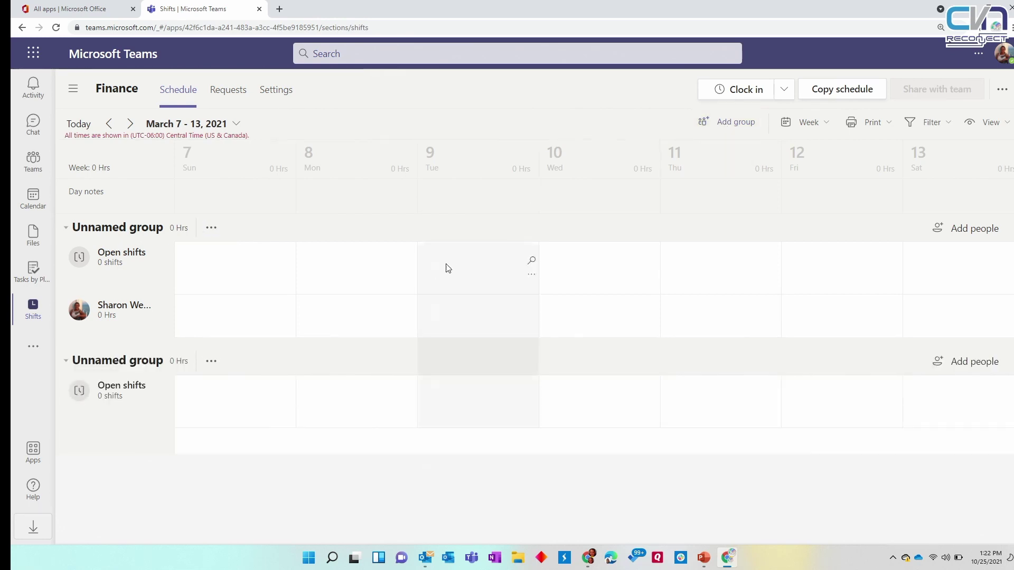
Rename the first unnamed group in the Finance schedule as Group 1
{"action": "left_click", "coordinate": [211, 227]}
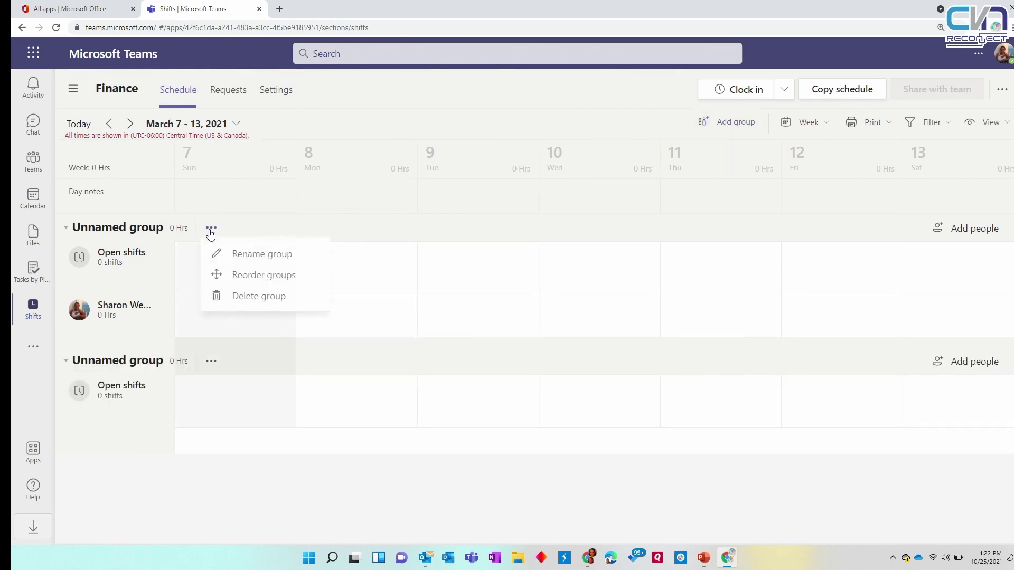
{"action": "left_click", "coordinate": [275, 255]}
{"action": "left_click", "coordinate": [535, 292]}
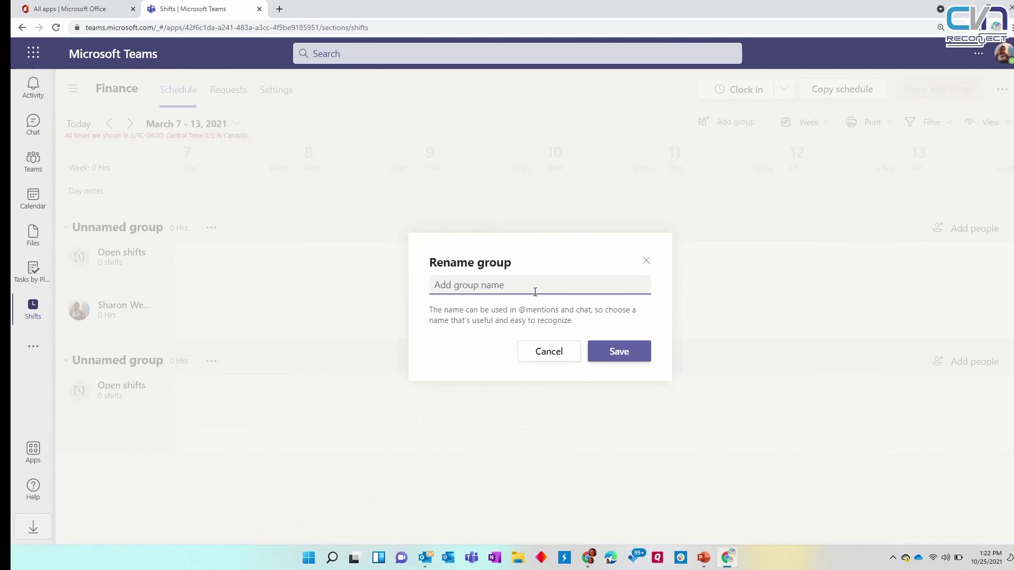
{"action": "type", "text": "Gropu ="}
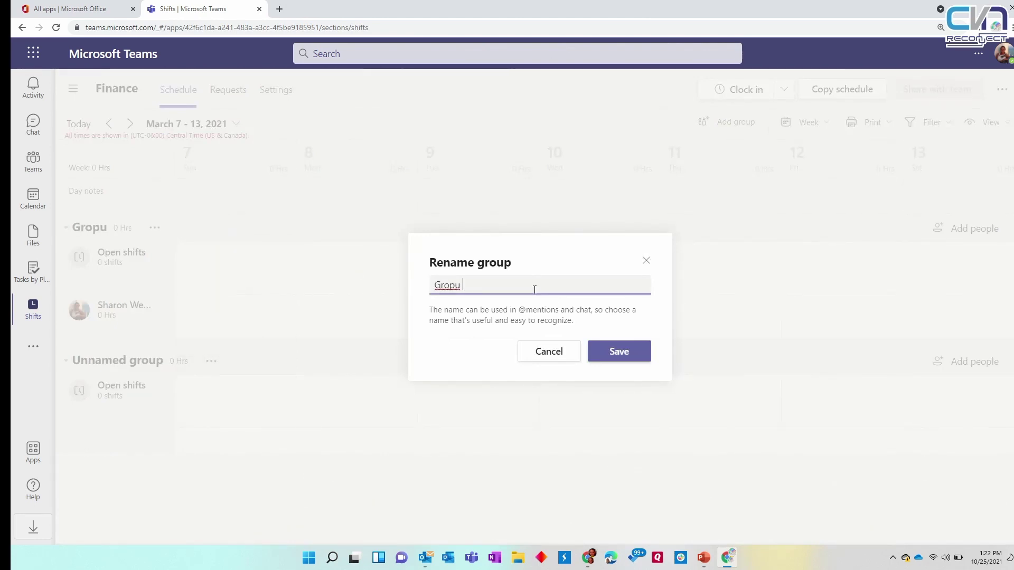
{"action": "key", "text": "BackSpace"}
{"action": "key", "text": "BackSpace"}
{"action": "key", "text": "BackSpace"}
{"action": "key", "text": "BackSpace"}
{"action": "type", "text": "up 1"}
{"action": "left_click", "coordinate": [634, 351]}
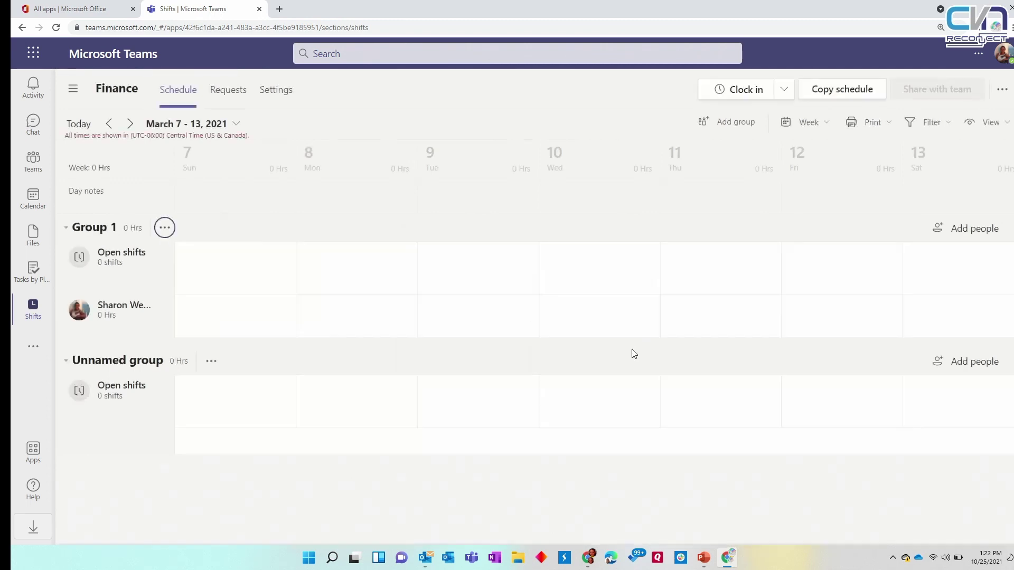
Rename the remaining unnamed group in the Finance schedule as Group 2
{"action": "left_click", "coordinate": [211, 361]}
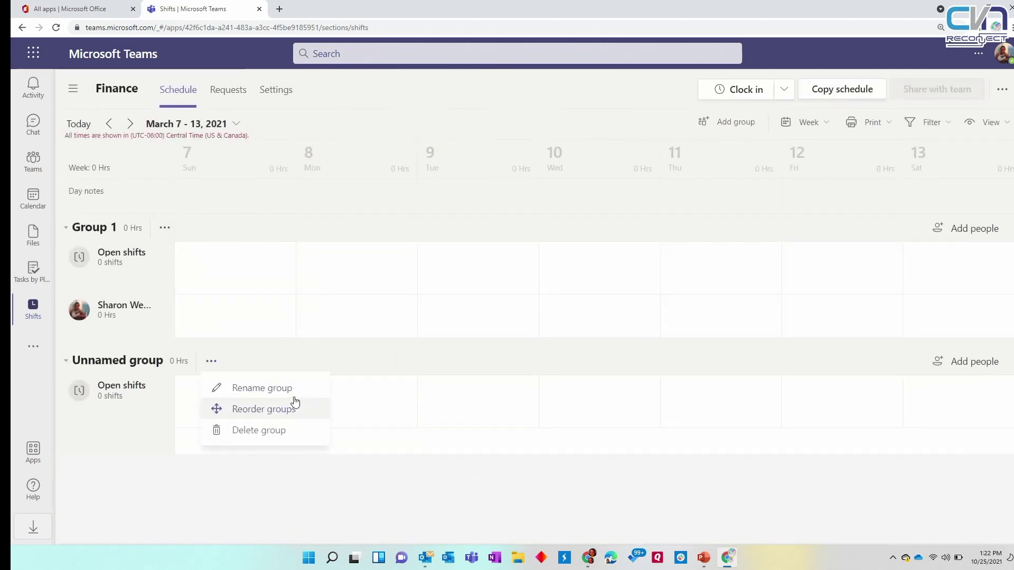
{"action": "left_click", "coordinate": [272, 385]}
{"action": "type", "text": "Group 2"}
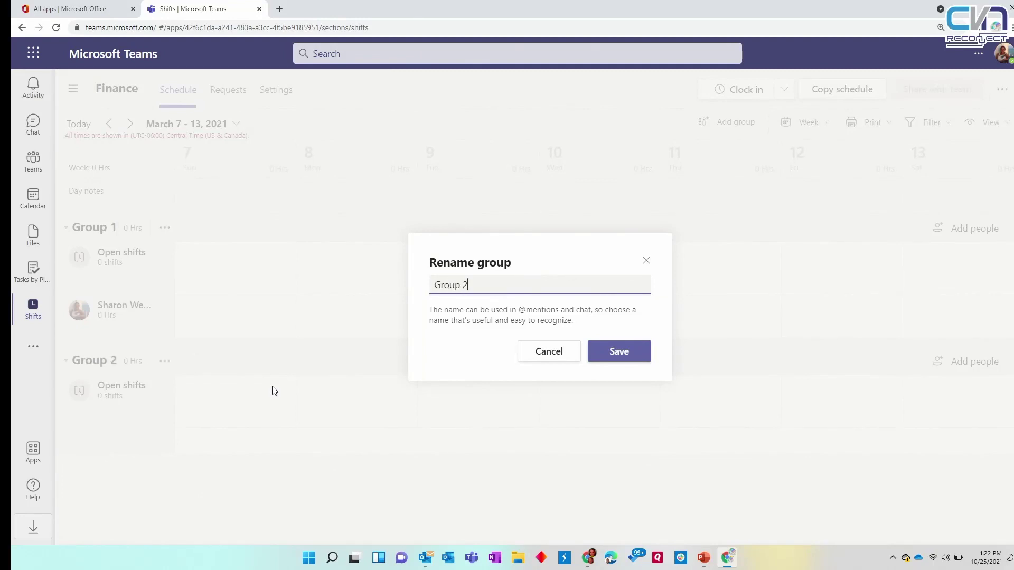
{"action": "left_click", "coordinate": [616, 353]}
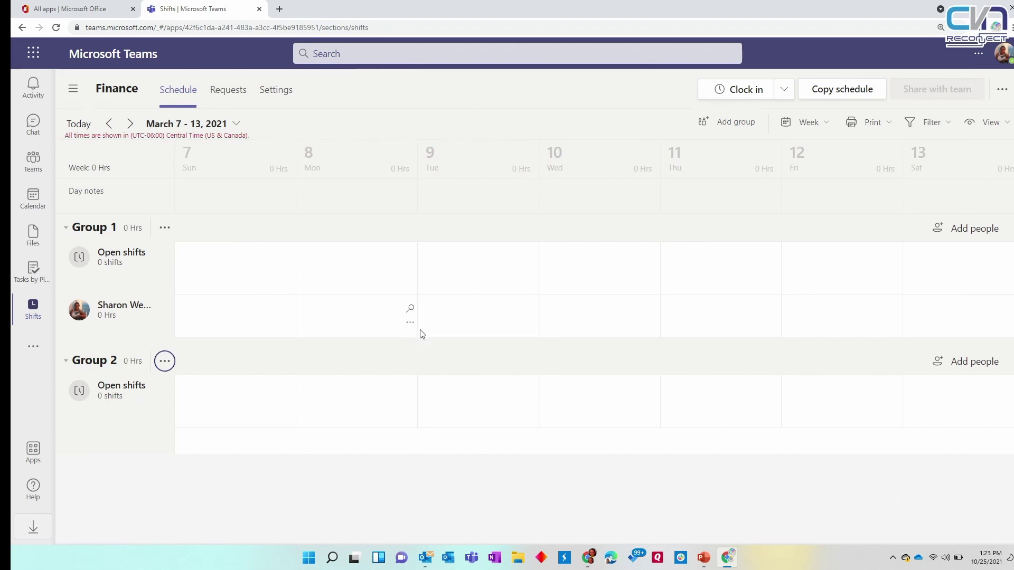
Add the third suggested Finance team member to Group 1 and close the member dialog
{"action": "left_click", "coordinate": [973, 228]}
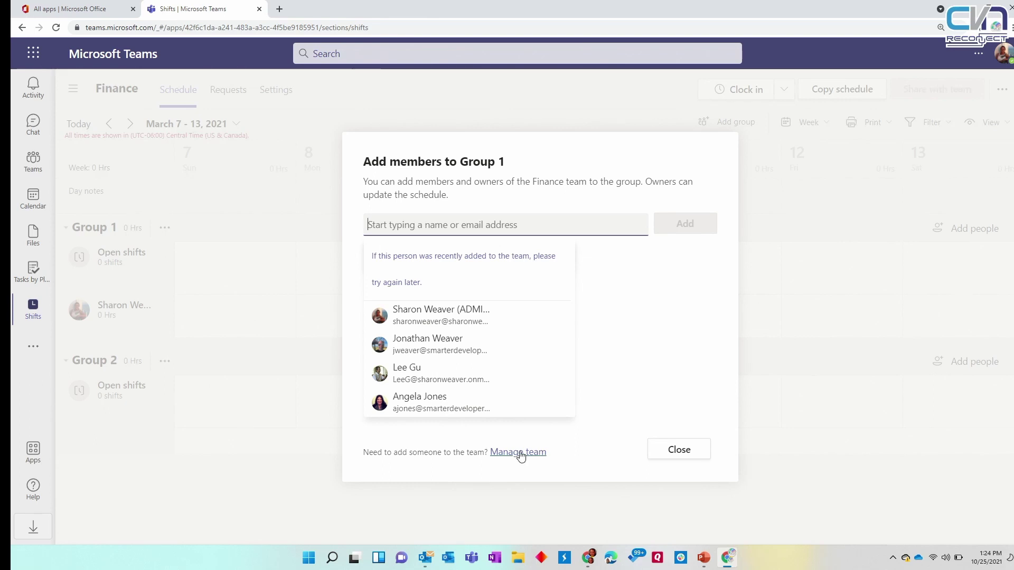
{"action": "left_click", "coordinate": [432, 380]}
{"action": "left_click", "coordinate": [686, 223]}
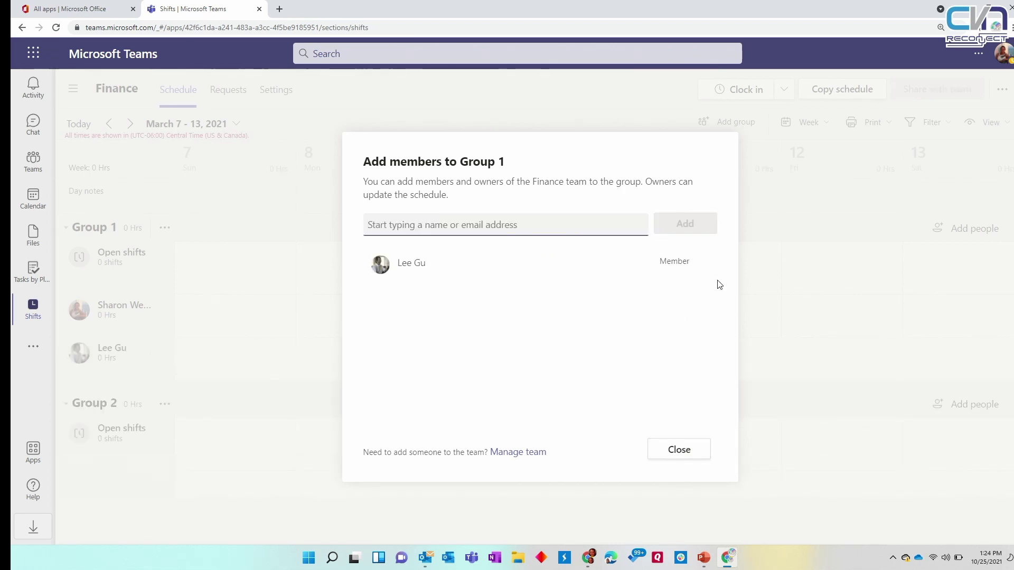
{"action": "left_click", "coordinate": [678, 448]}
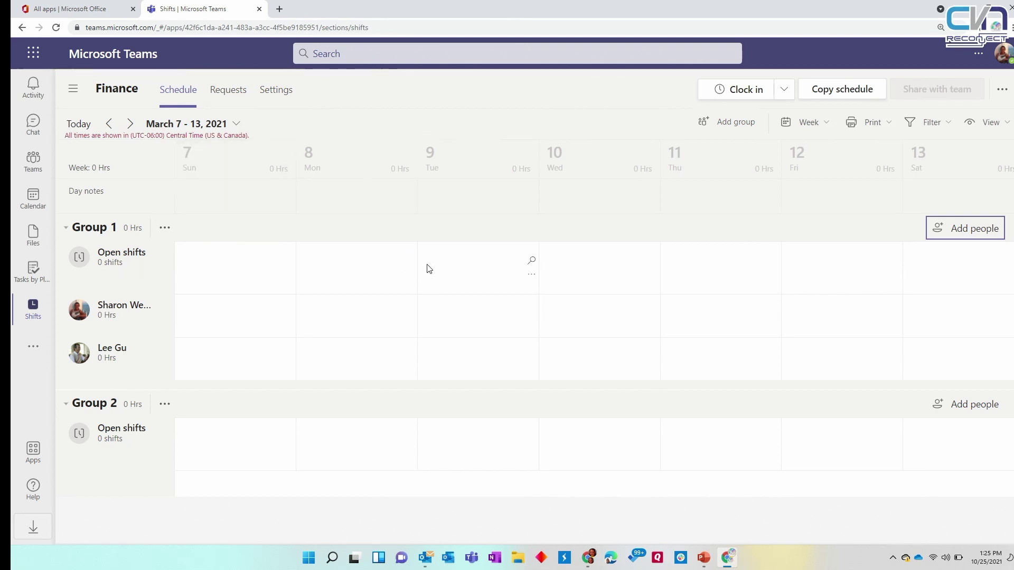
View the Demo schedule and switch to the Corporate Challenge schedule
{"action": "left_click", "coordinate": [78, 92]}
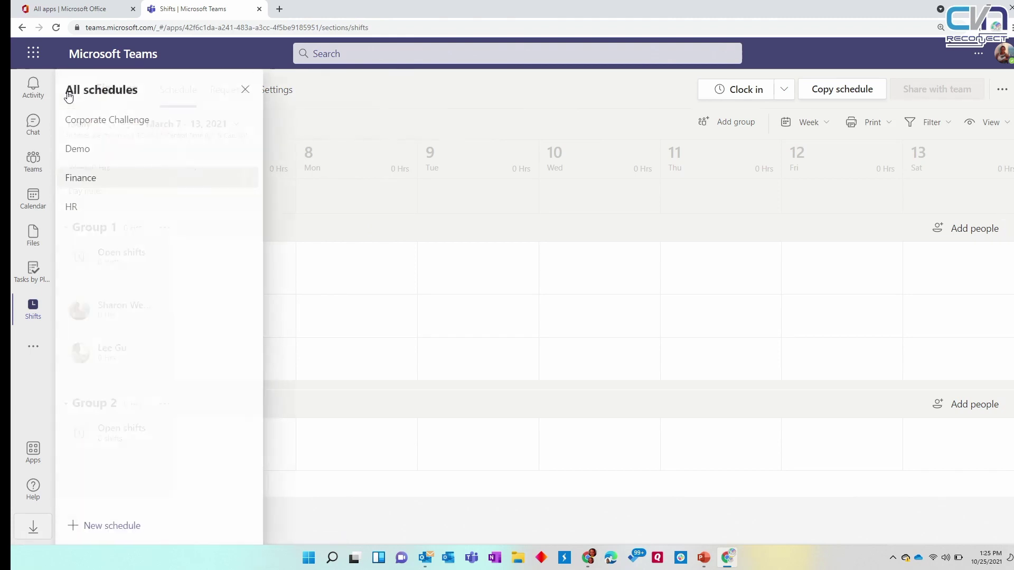
{"action": "left_click", "coordinate": [139, 148]}
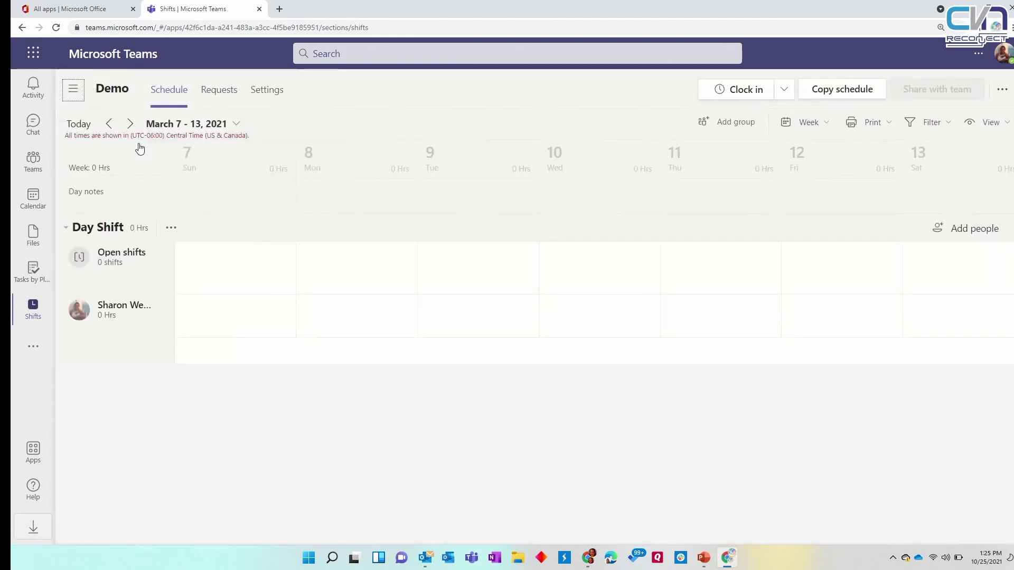
{"action": "left_click", "coordinate": [79, 93]}
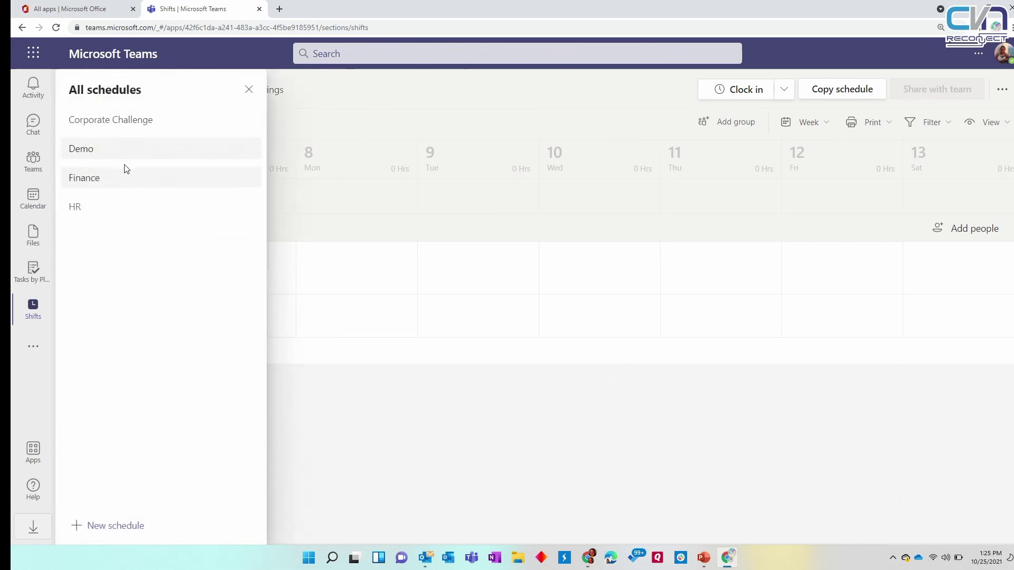
{"action": "left_click", "coordinate": [125, 121]}
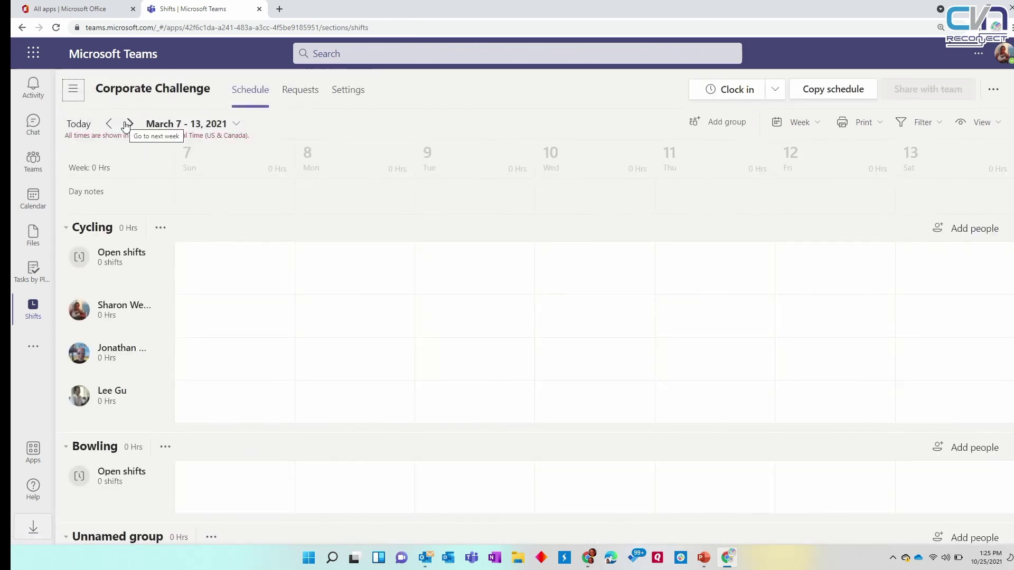
Go back through the Corporate Challenge schedule to the week of November 15 - 21, 2020
{"action": "left_click", "coordinate": [110, 125]}
{"action": "left_click", "coordinate": [110, 125]}
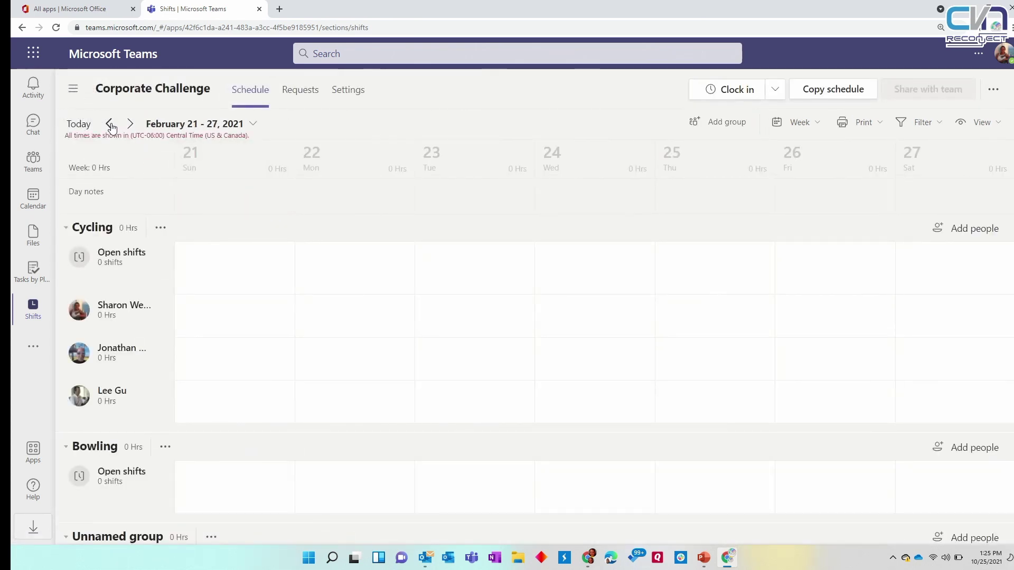
{"action": "left_click", "coordinate": [110, 125]}
{"action": "left_click", "coordinate": [110, 124]}
{"action": "left_click", "coordinate": [110, 125]}
{"action": "left_click", "coordinate": [109, 124]}
{"action": "left_click", "coordinate": [110, 125]}
{"action": "left_click", "coordinate": [110, 125]}
{"action": "left_click", "coordinate": [110, 125]}
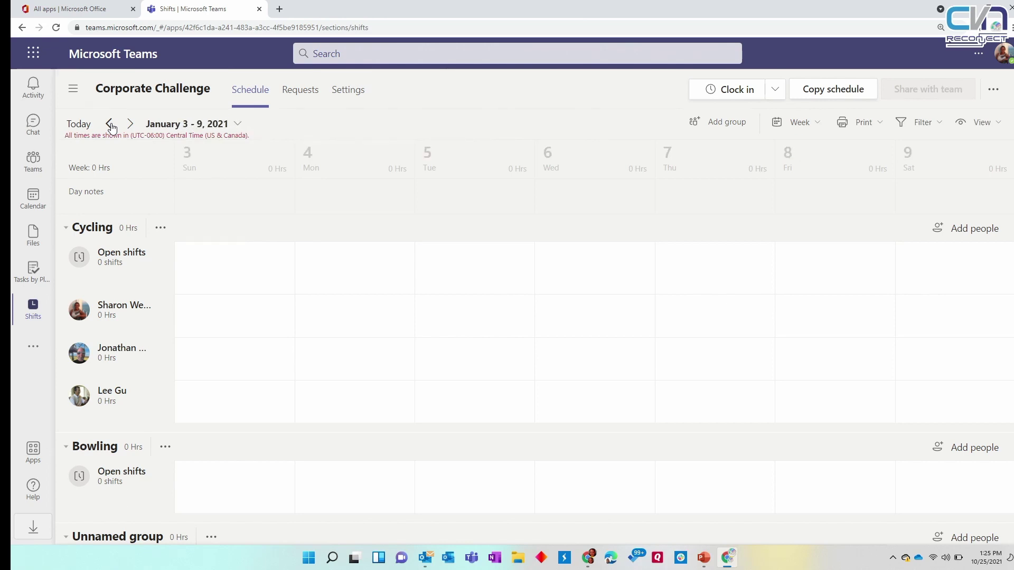
{"action": "left_click", "coordinate": [110, 125]}
{"action": "left_click", "coordinate": [110, 125]}
{"action": "left_click", "coordinate": [110, 125]}
{"action": "left_click", "coordinate": [110, 125]}
{"action": "left_click", "coordinate": [110, 125]}
{"action": "left_click", "coordinate": [110, 125]}
{"action": "left_click", "coordinate": [110, 125]}
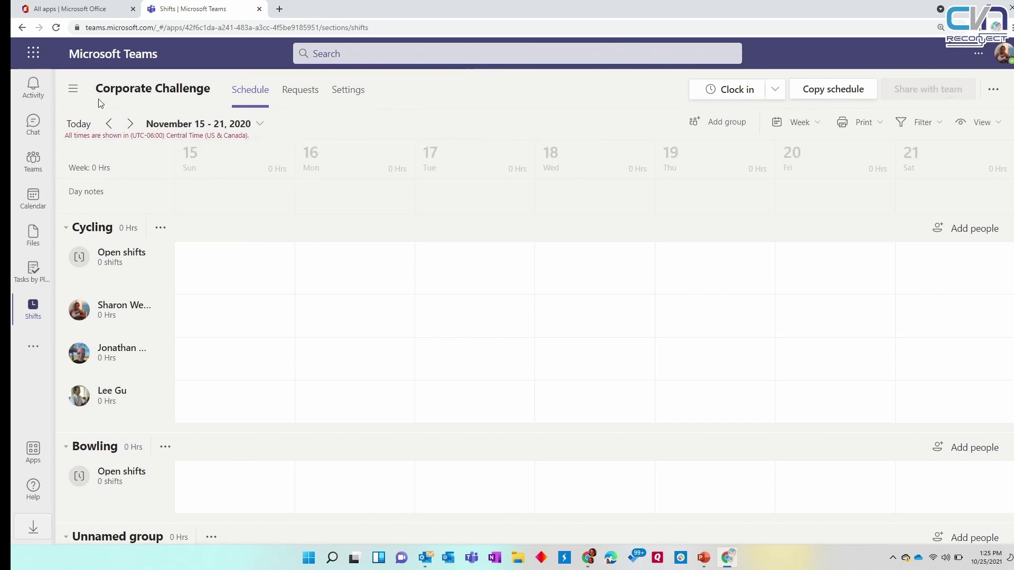
Switch to the HR schedule and go back to the week of October 25 - 31, 2020
{"action": "left_click", "coordinate": [73, 88]}
{"action": "left_click", "coordinate": [114, 206]}
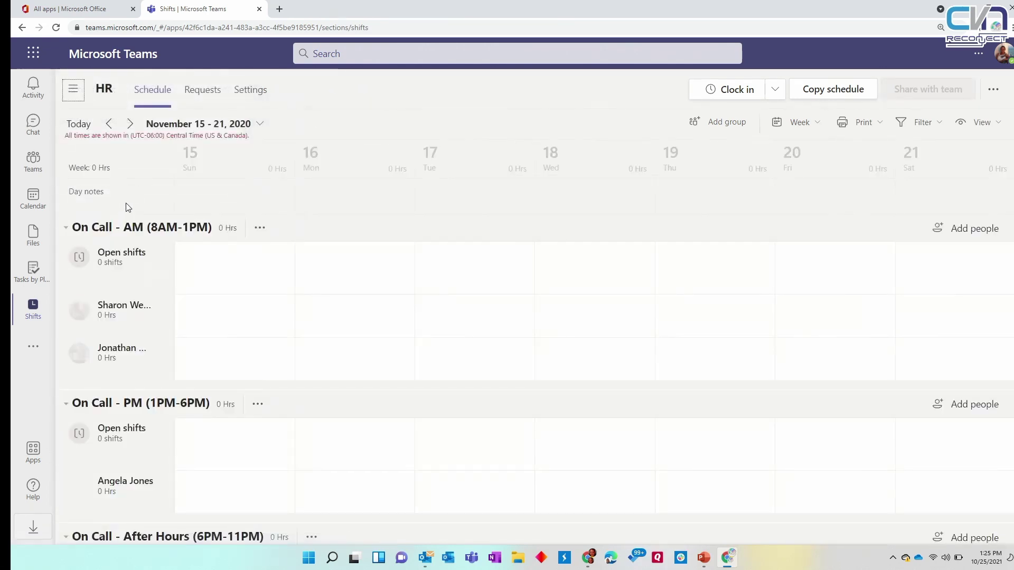
{"action": "left_click", "coordinate": [110, 124]}
{"action": "left_click", "coordinate": [110, 125]}
{"action": "left_click", "coordinate": [110, 124]}
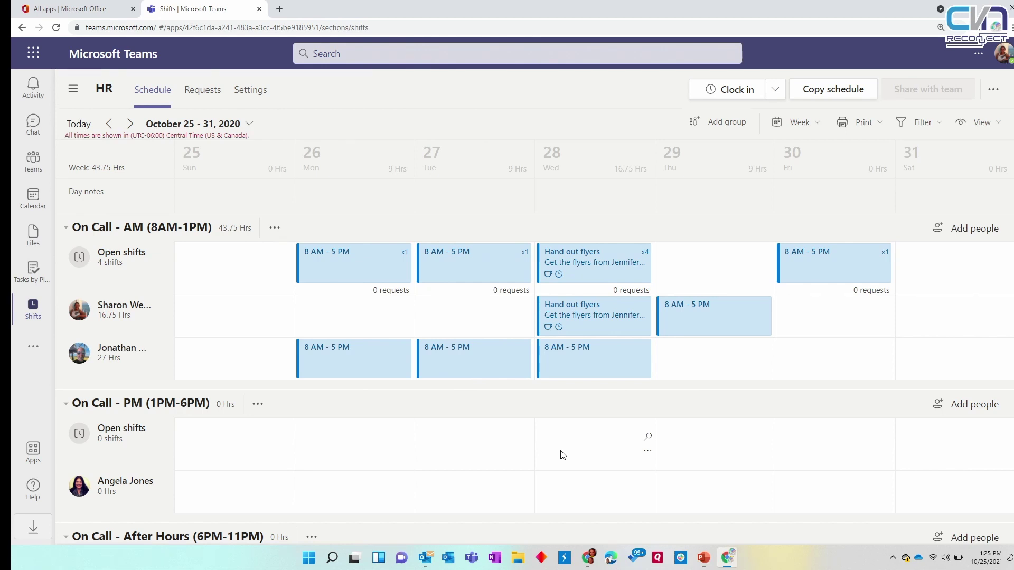
Examine the HR schedule's groups and their assigned shifts for the week of October 25 - 31, 2020
{"action": "scroll", "coordinate": [647, 338], "scroll_direction": "down", "scroll_amount": 3}
{"action": "scroll", "coordinate": [643, 419], "scroll_direction": "up", "scroll_amount": 3}
{"action": "scroll", "coordinate": [168, 331], "scroll_direction": "down", "scroll_amount": 1}
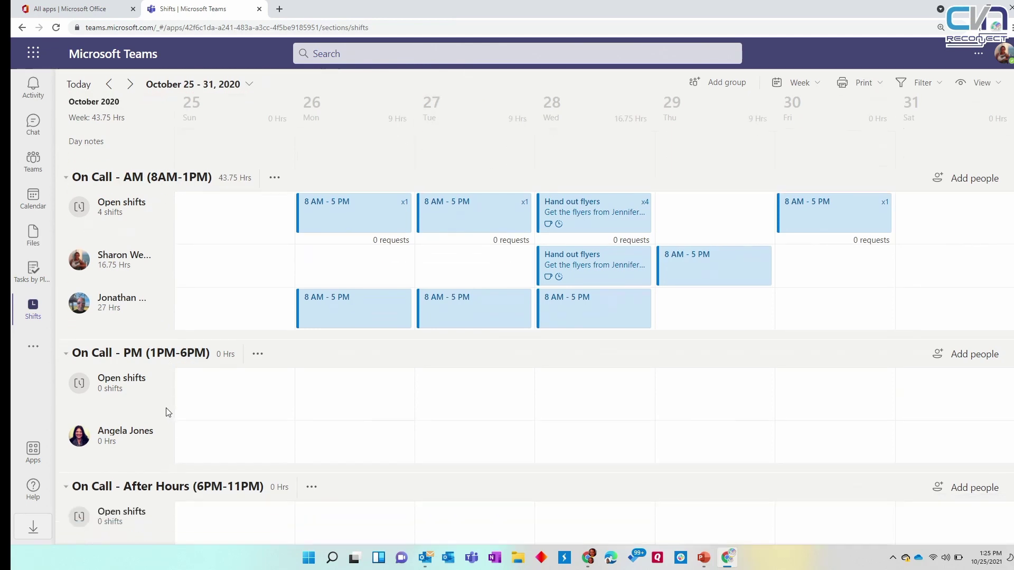
{"action": "scroll", "coordinate": [148, 352], "scroll_direction": "down", "scroll_amount": 3}
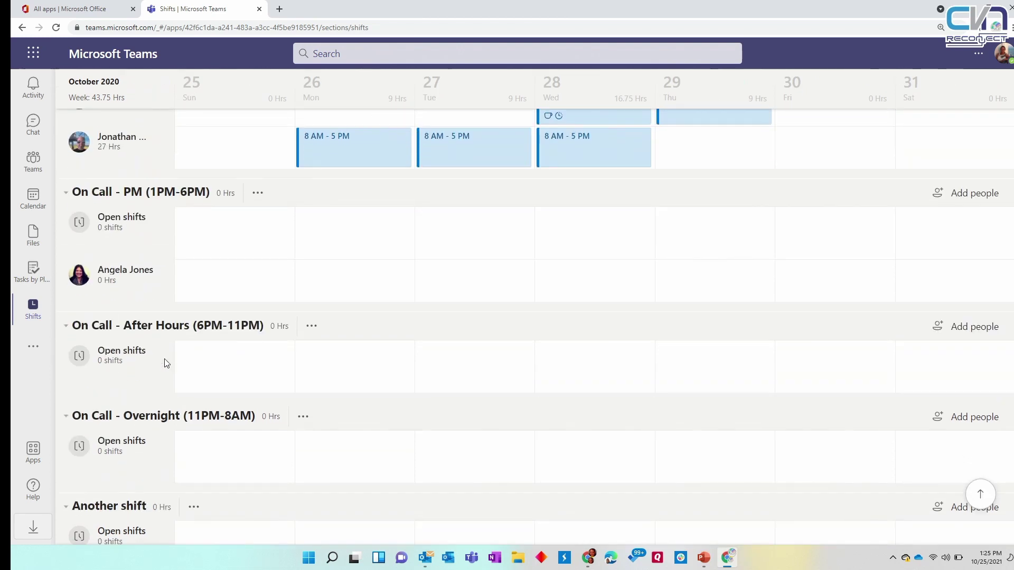
{"action": "scroll", "coordinate": [185, 350], "scroll_direction": "down", "scroll_amount": 3}
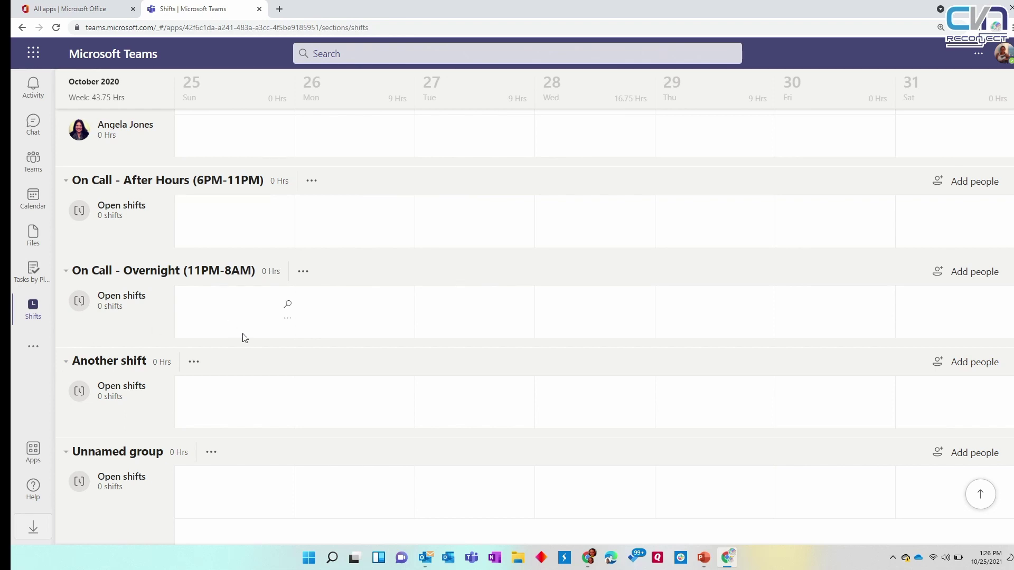
{"action": "scroll", "coordinate": [137, 401], "scroll_direction": "up", "scroll_amount": 6}
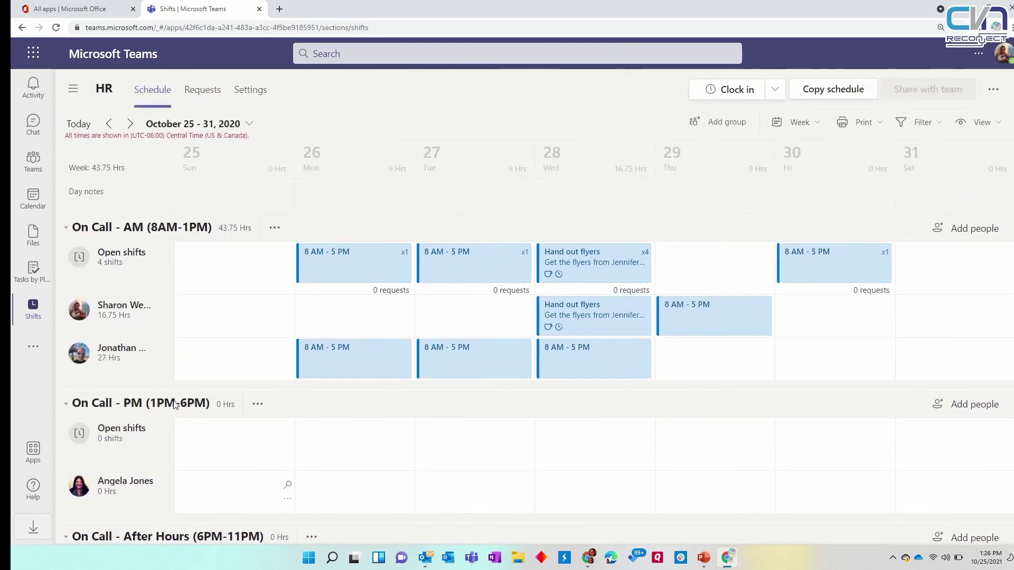
{"action": "scroll", "coordinate": [248, 491], "scroll_direction": "down", "scroll_amount": 4}
{"action": "scroll", "coordinate": [213, 498], "scroll_direction": "up", "scroll_amount": 5}
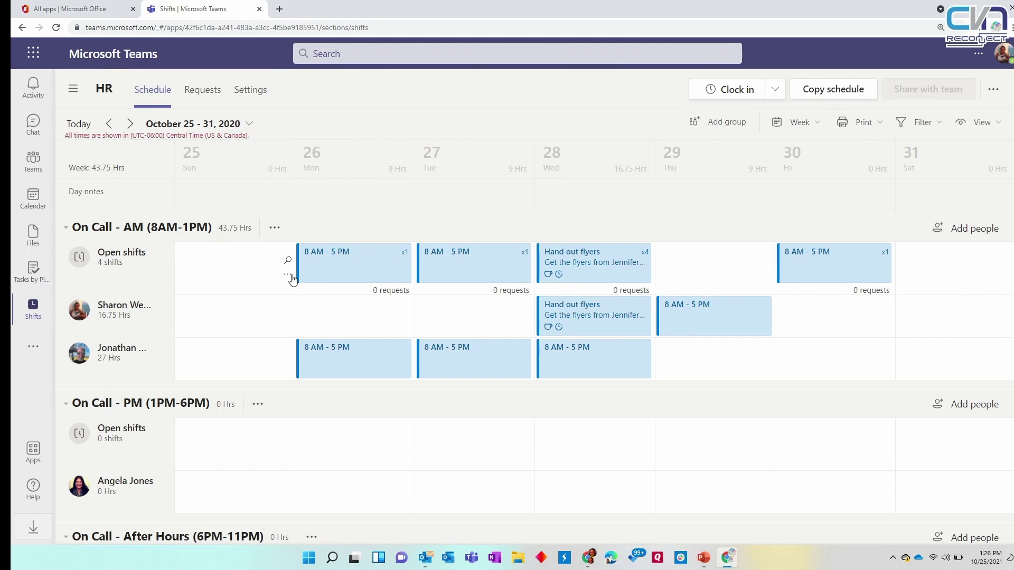
Create an open shift on October 25 in the On Call - AM group with 5 slots and a 15 min unpaid break
{"action": "left_click", "coordinate": [288, 276]}
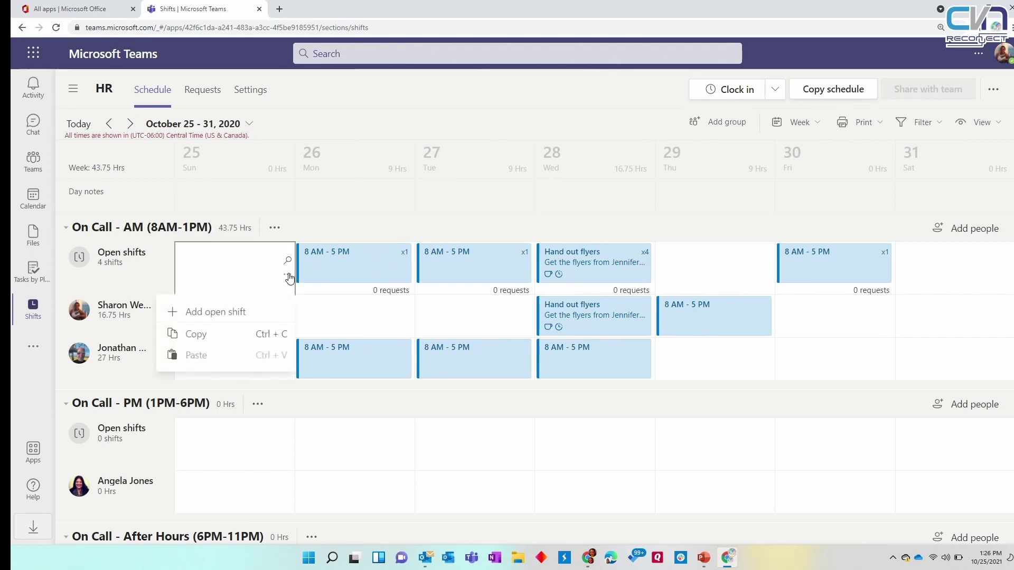
{"action": "left_click", "coordinate": [217, 312]}
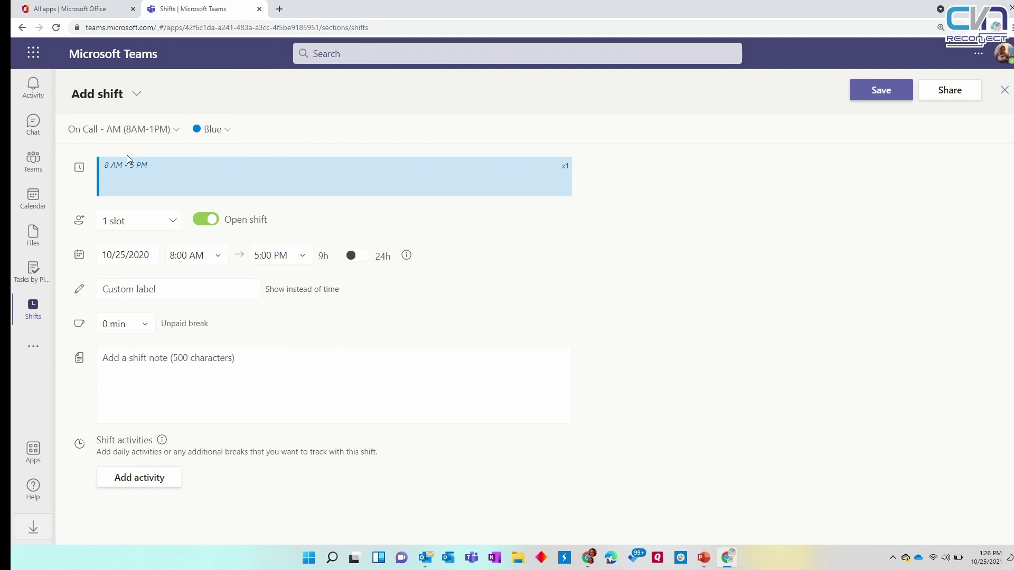
{"action": "left_click", "coordinate": [171, 221]}
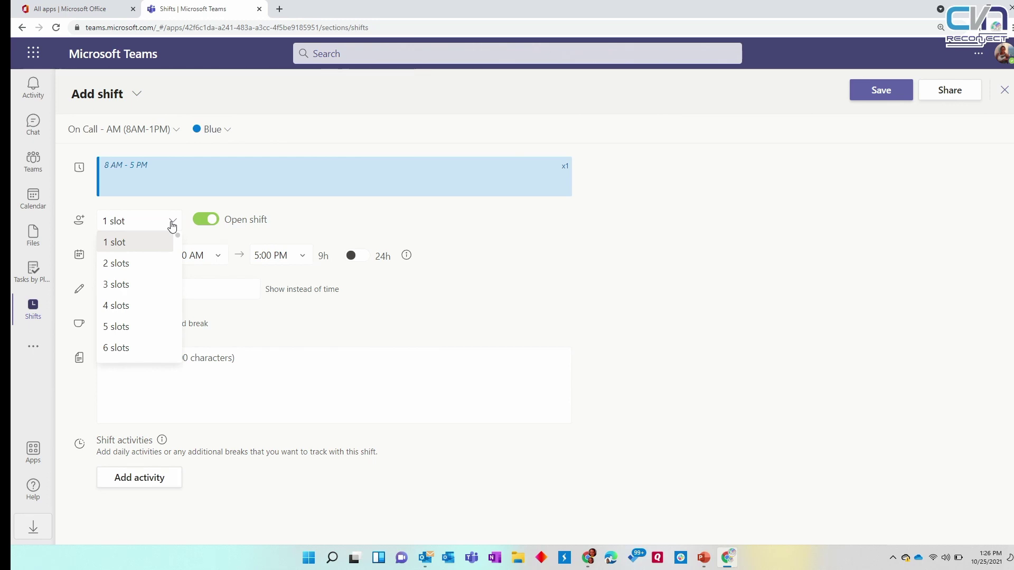
{"action": "left_click", "coordinate": [147, 327]}
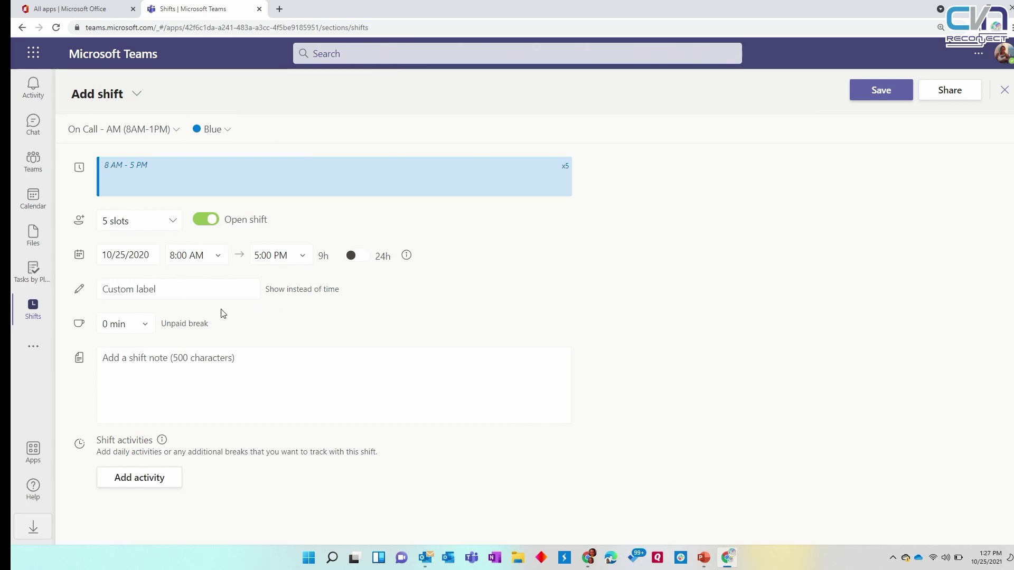
{"action": "left_click", "coordinate": [145, 323]}
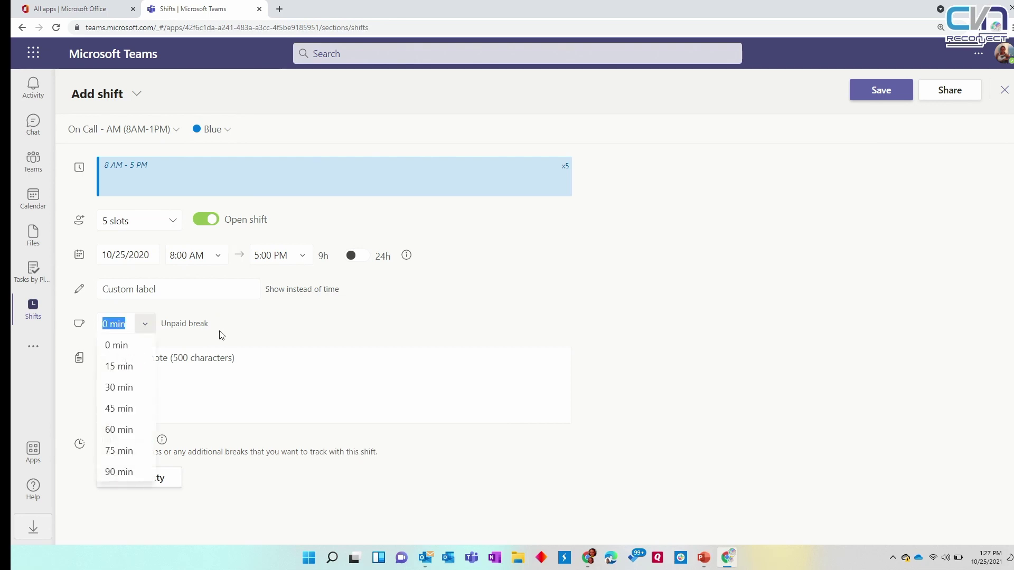
{"action": "left_click", "coordinate": [146, 369]}
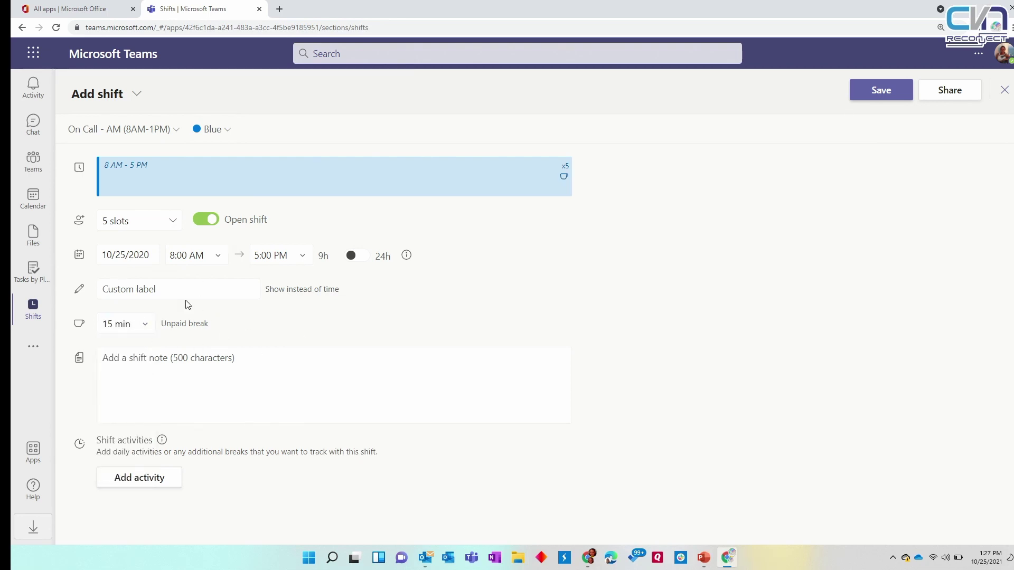
Check the shift activity options without adding any and share the October 25 open shift
{"action": "left_click", "coordinate": [281, 386]}
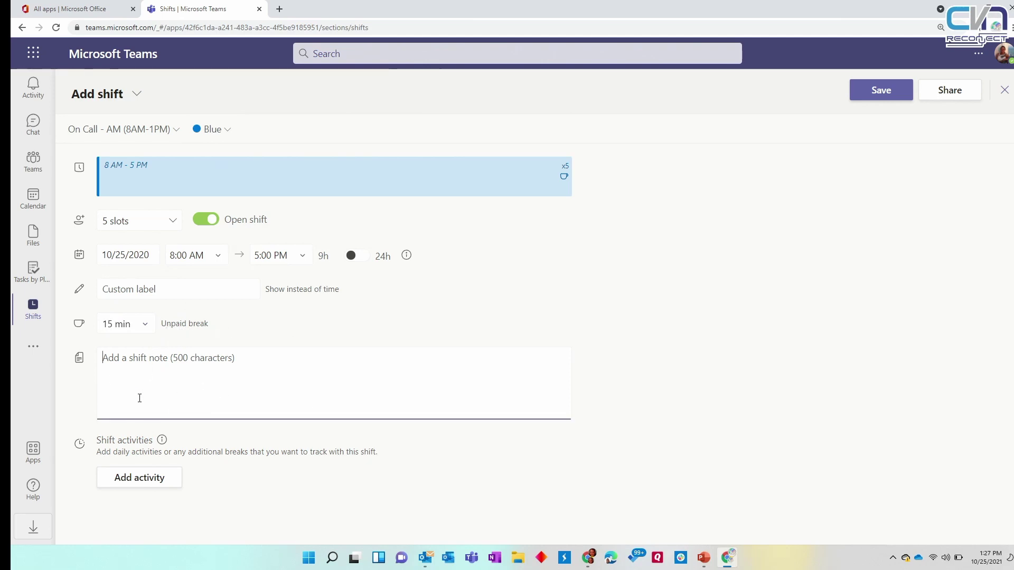
{"action": "left_click", "coordinate": [136, 479]}
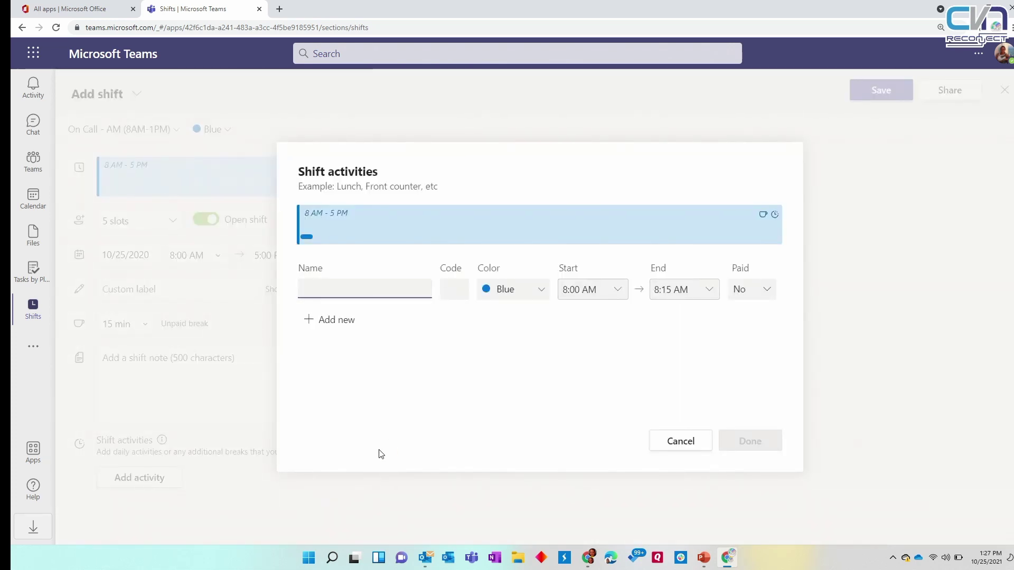
{"action": "left_click", "coordinate": [687, 447]}
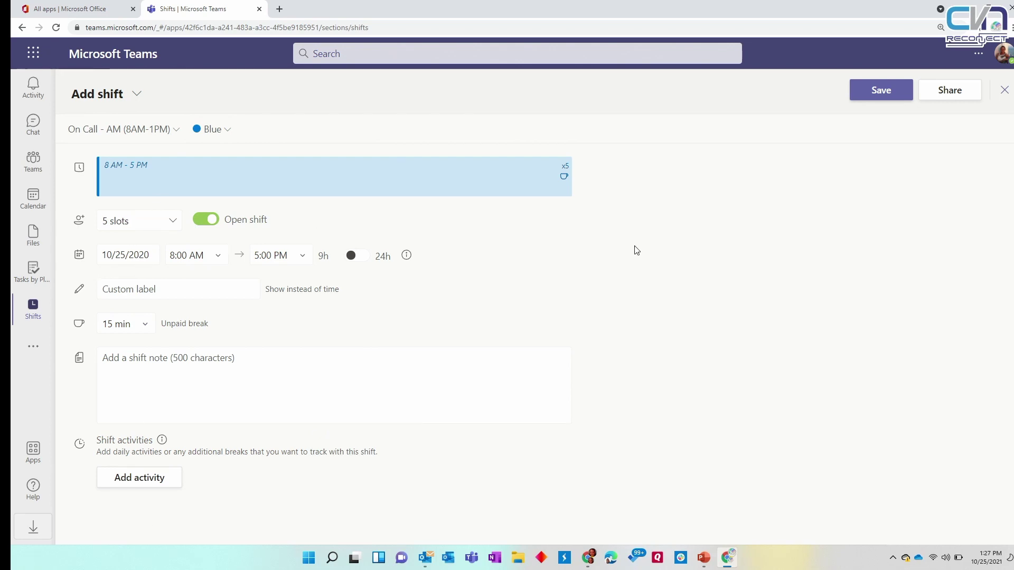
{"action": "left_click", "coordinate": [937, 99]}
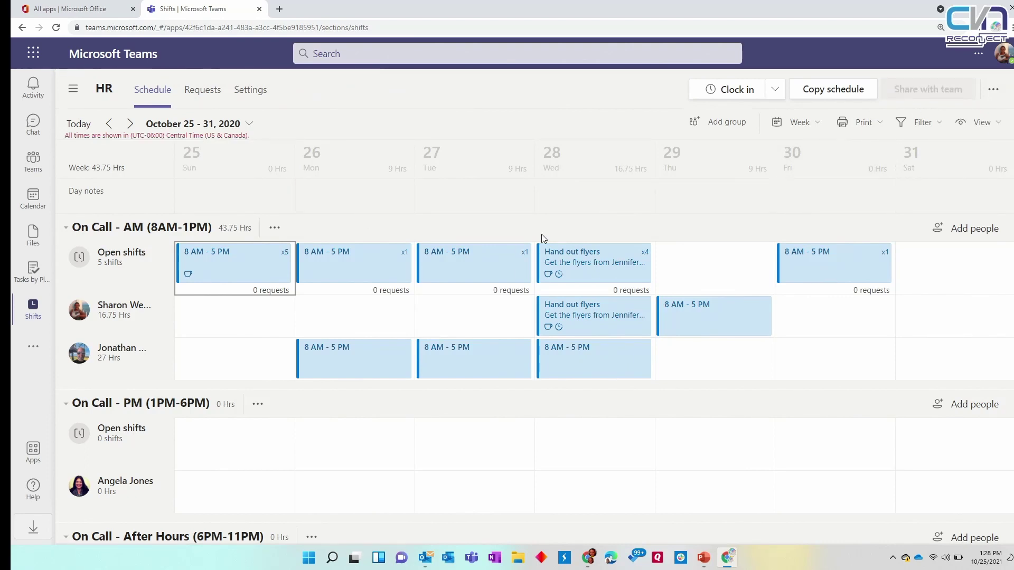
Save a one-slot 8 AM - 5 PM open shift on October 29 for On Call - AM and share the week with affected team members only
{"action": "left_click", "coordinate": [686, 259]}
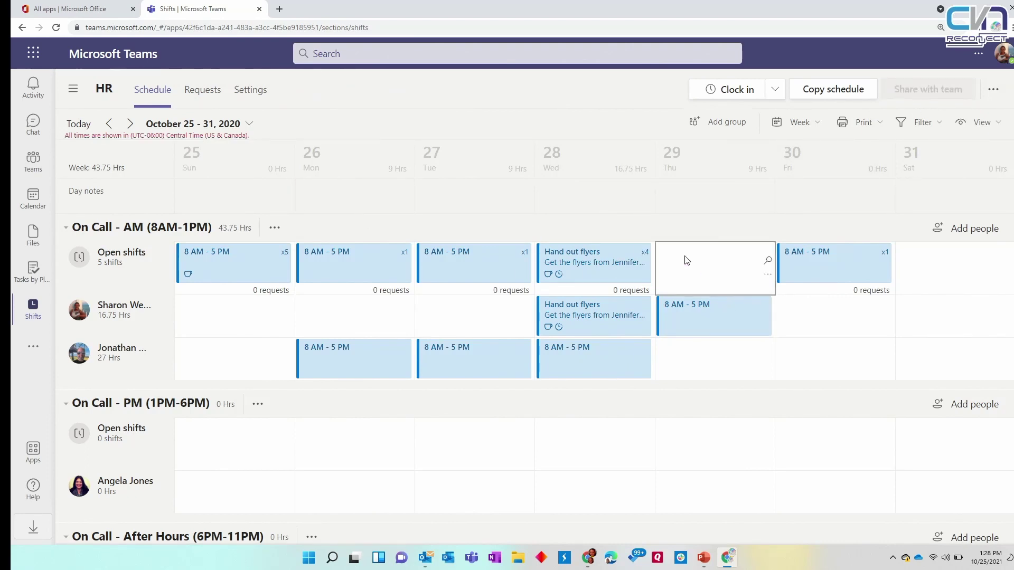
{"action": "left_click", "coordinate": [764, 276]}
{"action": "left_click", "coordinate": [746, 311]}
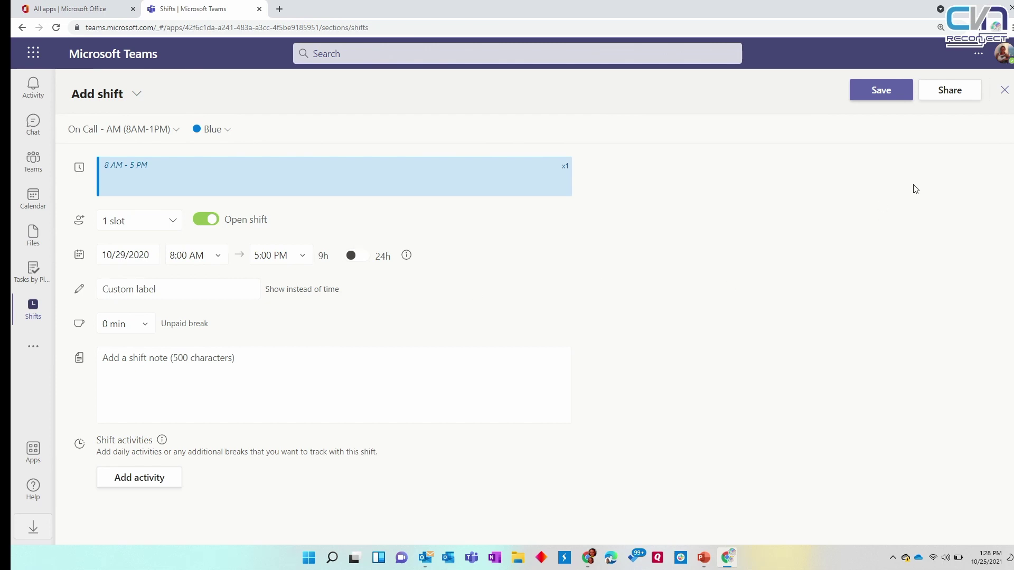
{"action": "left_click", "coordinate": [898, 94]}
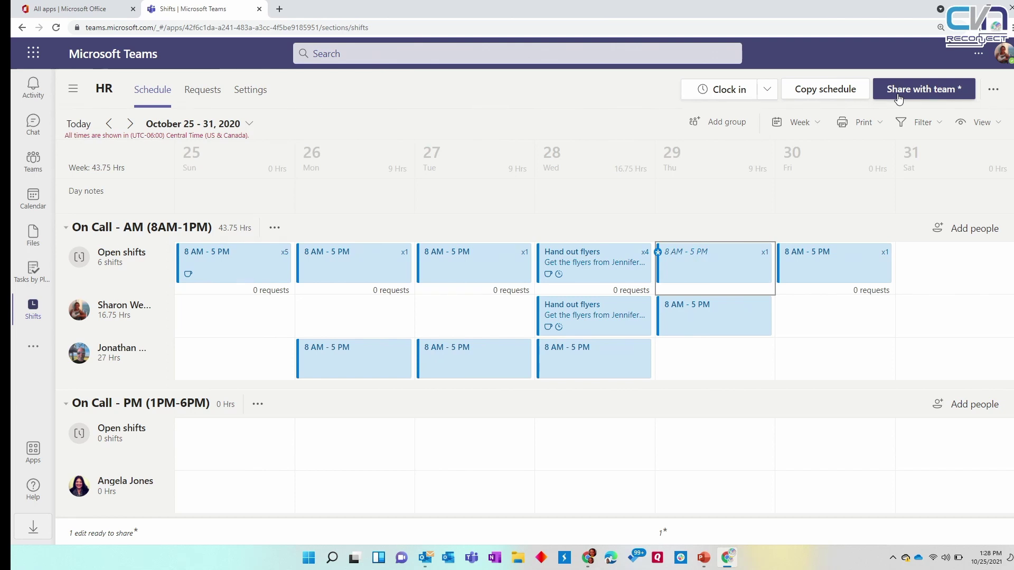
{"action": "left_click", "coordinate": [948, 100]}
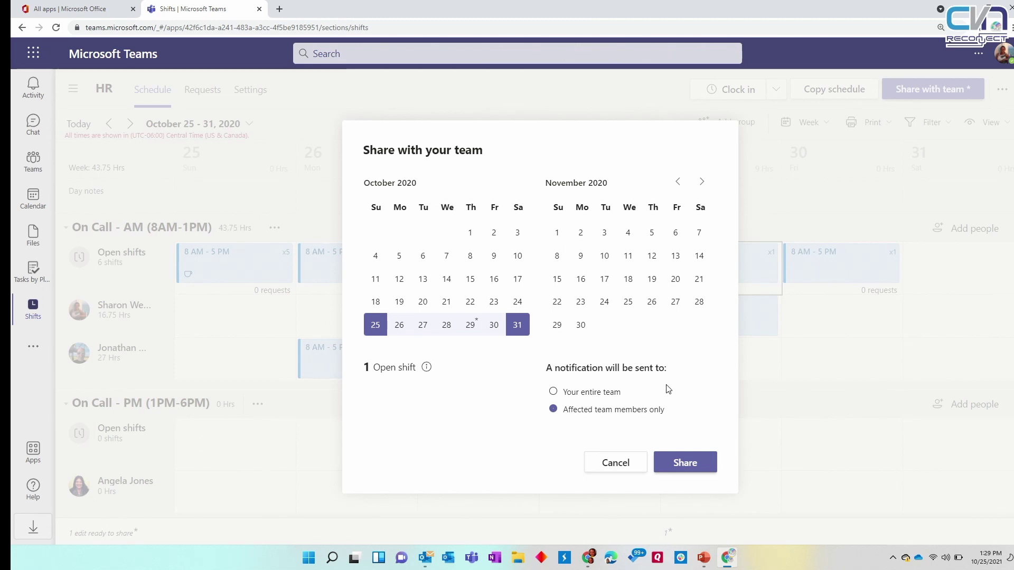
{"action": "left_click", "coordinate": [685, 463]}
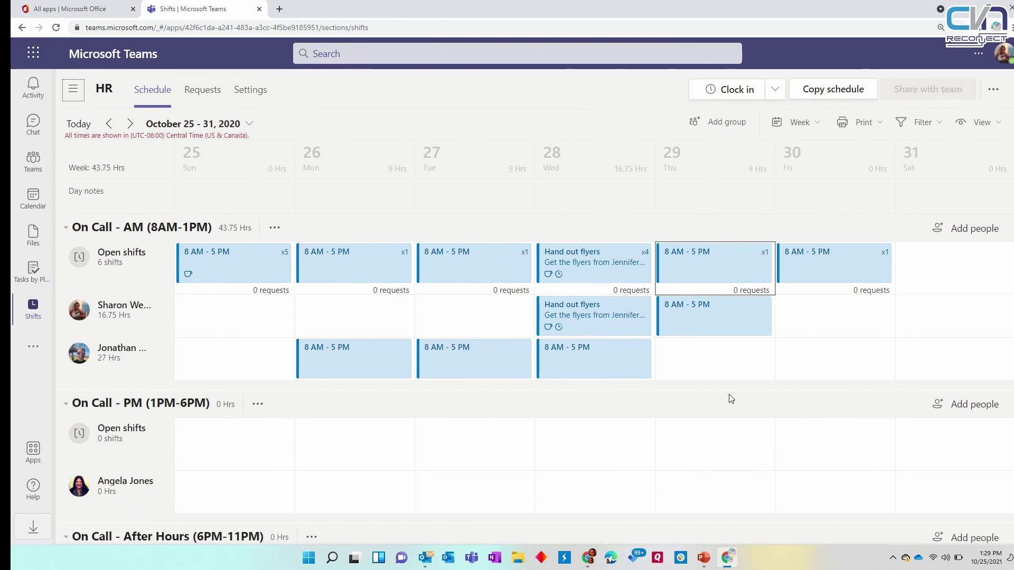
View the HR team's requests and open a new request
{"action": "mouse_move", "coordinate": [967, 205]}
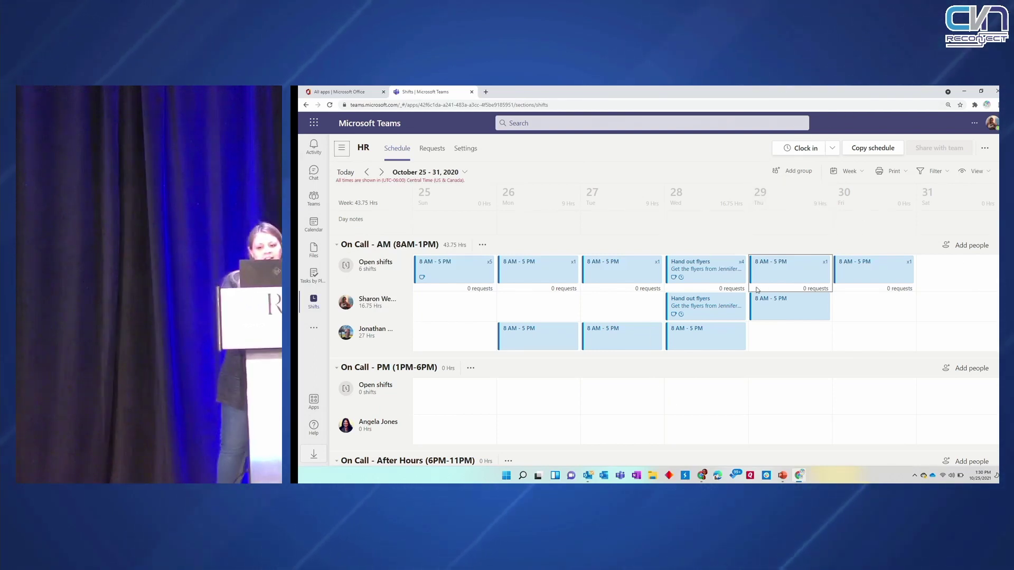
{"action": "mouse_move", "coordinate": [877, 266]}
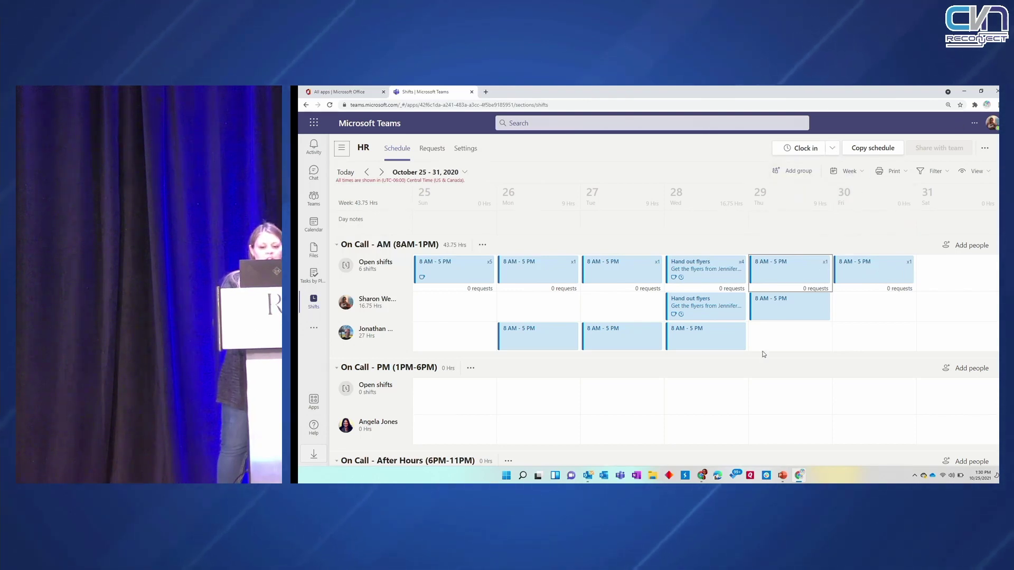
{"action": "mouse_move", "coordinate": [779, 278]}
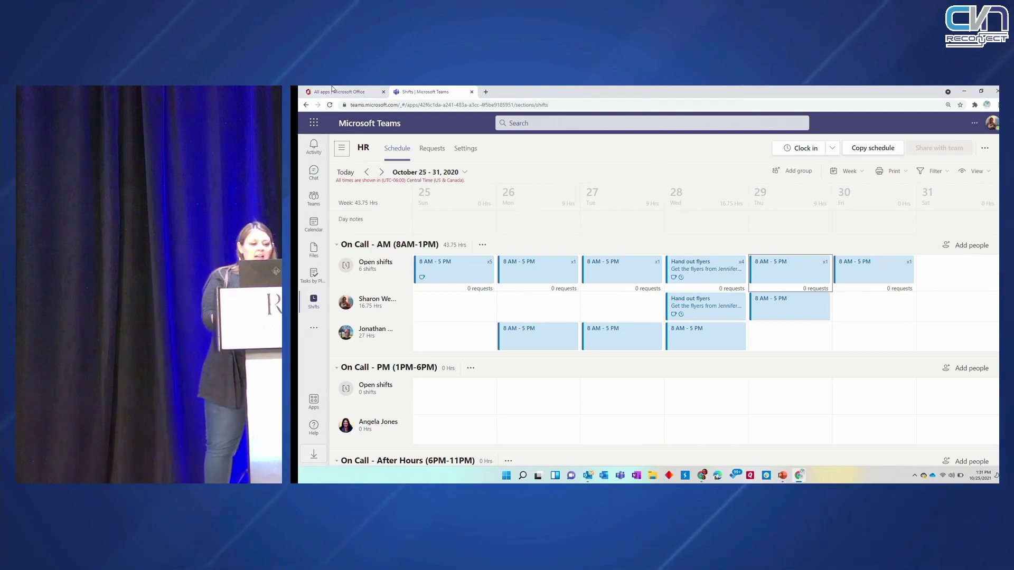
{"action": "left_click", "coordinate": [431, 150]}
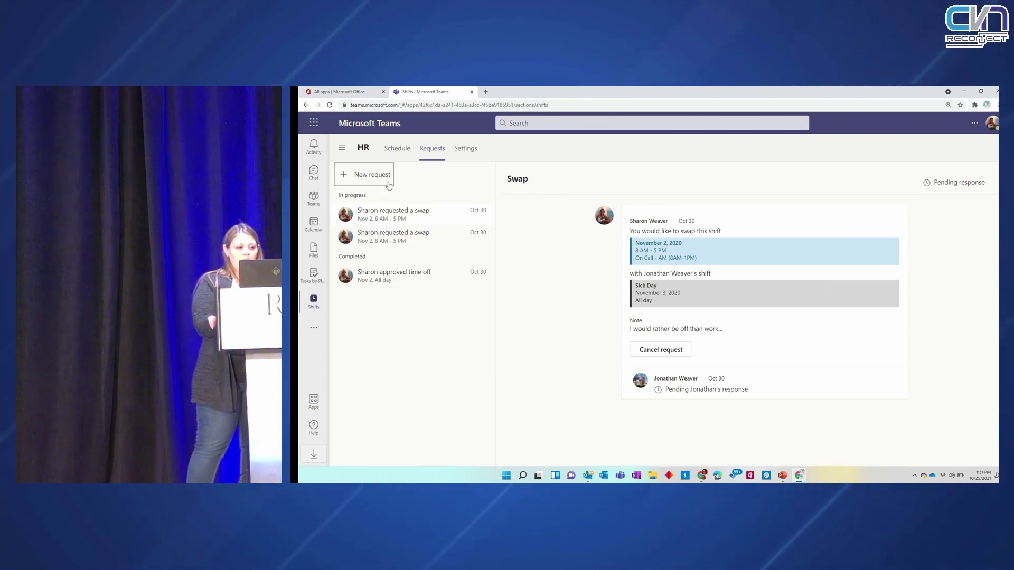
{"action": "left_click", "coordinate": [363, 176]}
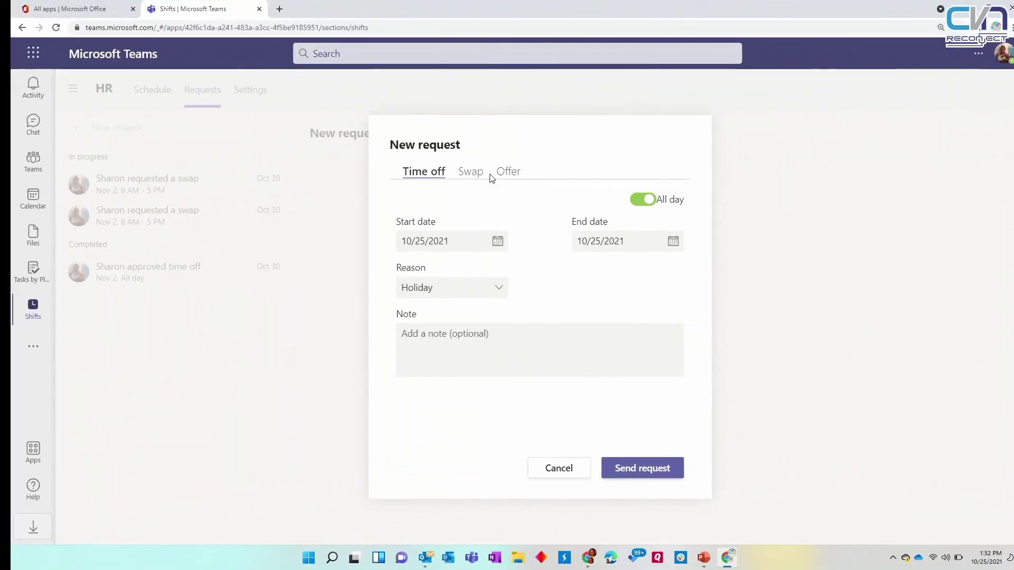
Examine the swap request form's calendars for choosing an own shift and a team member's shift, browsing back to August 2021
{"action": "left_click", "coordinate": [469, 172]}
{"action": "left_click", "coordinate": [546, 217]}
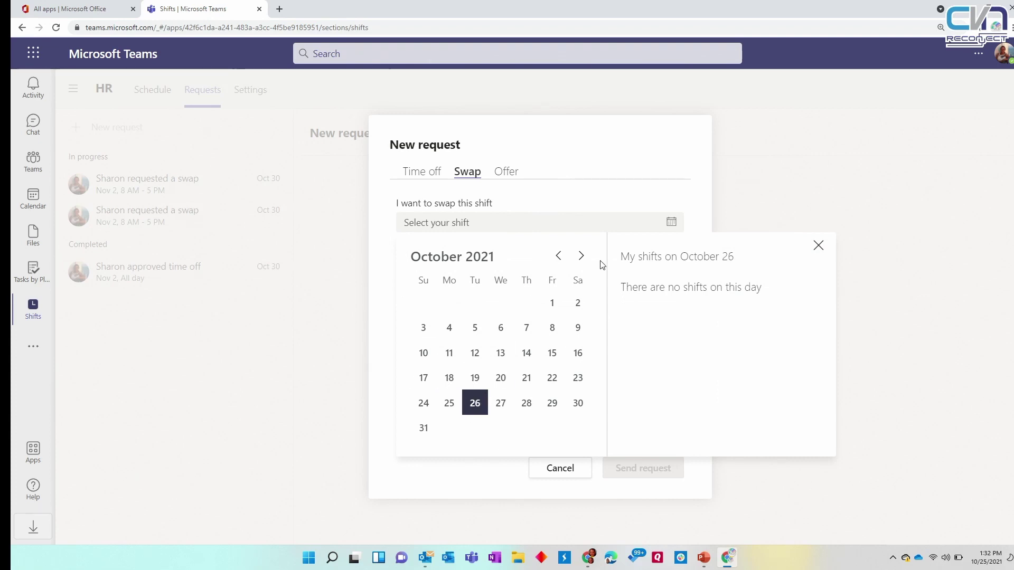
{"action": "left_click", "coordinate": [558, 257]}
{"action": "left_click", "coordinate": [558, 256]}
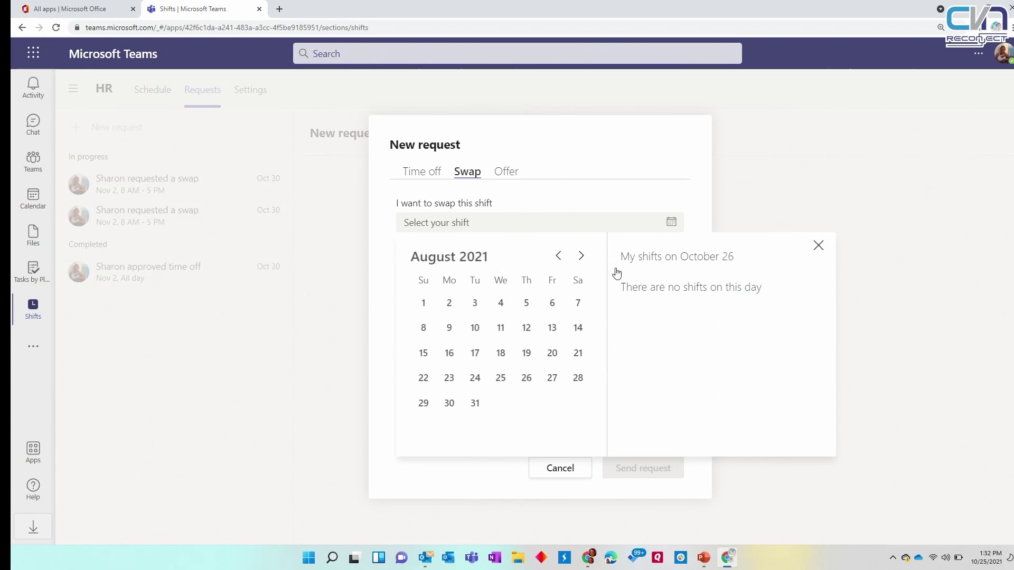
{"action": "left_click", "coordinate": [817, 246]}
{"action": "left_click", "coordinate": [522, 265]}
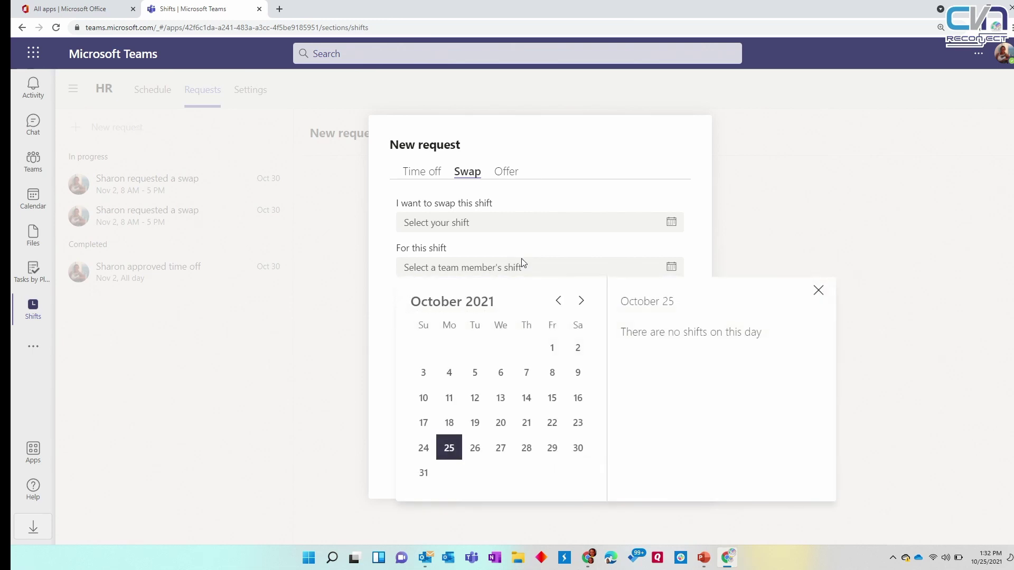
{"action": "left_click", "coordinate": [649, 172]}
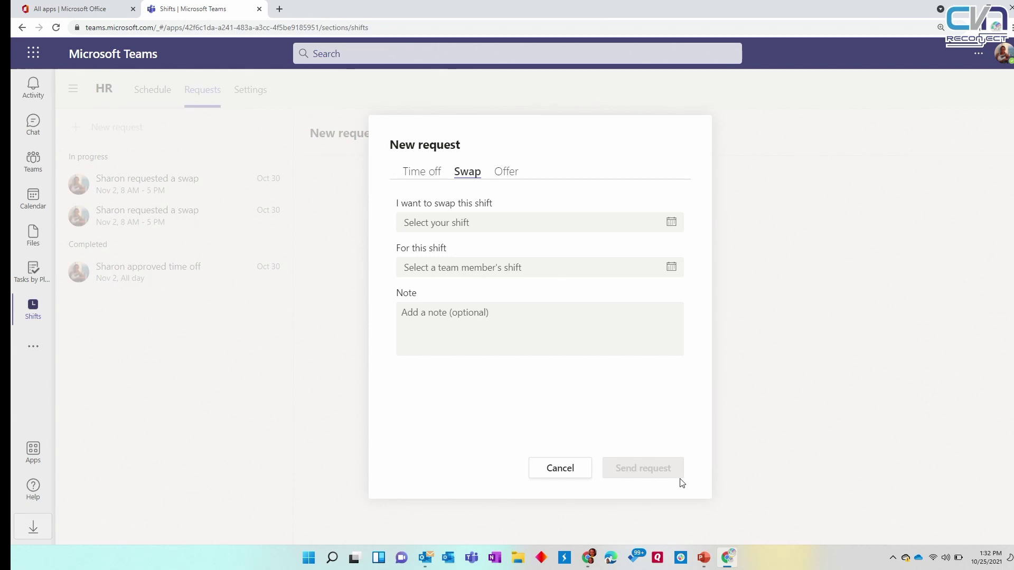
Examine the offer request form's shift calendar and team member choices, and close the form without sending
{"action": "left_click", "coordinate": [510, 173]}
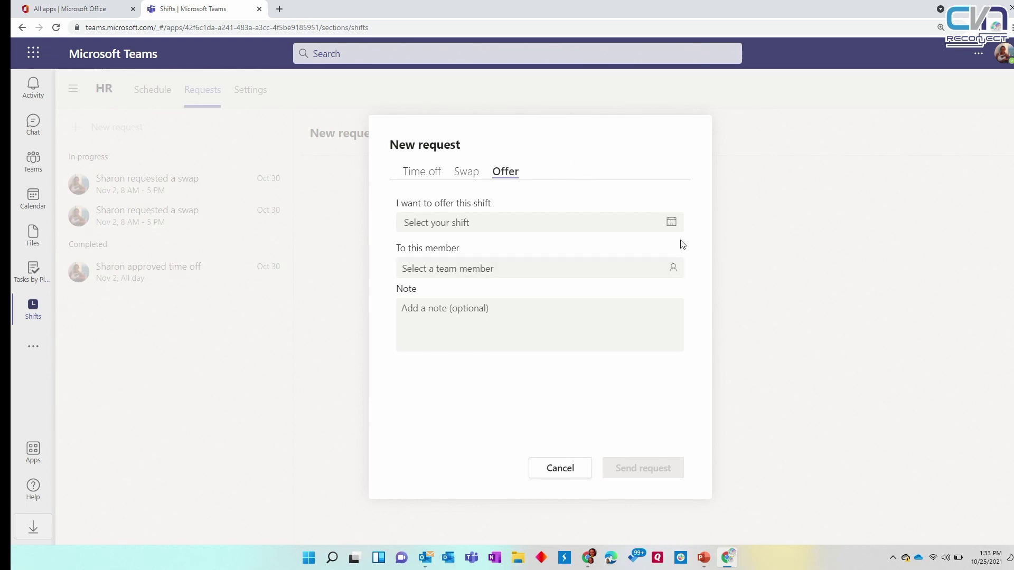
{"action": "left_click", "coordinate": [671, 222]}
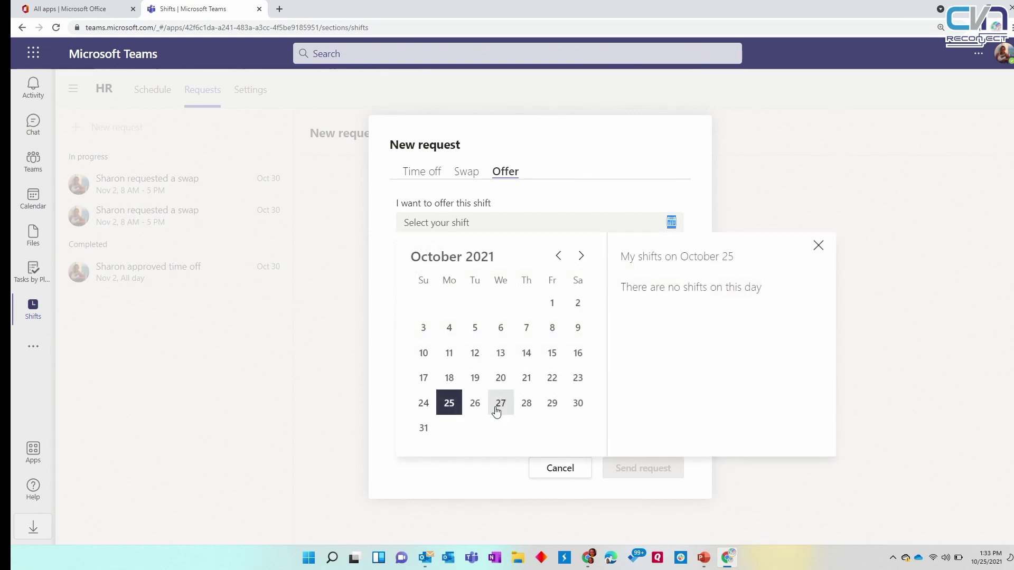
{"action": "left_click", "coordinate": [818, 253]}
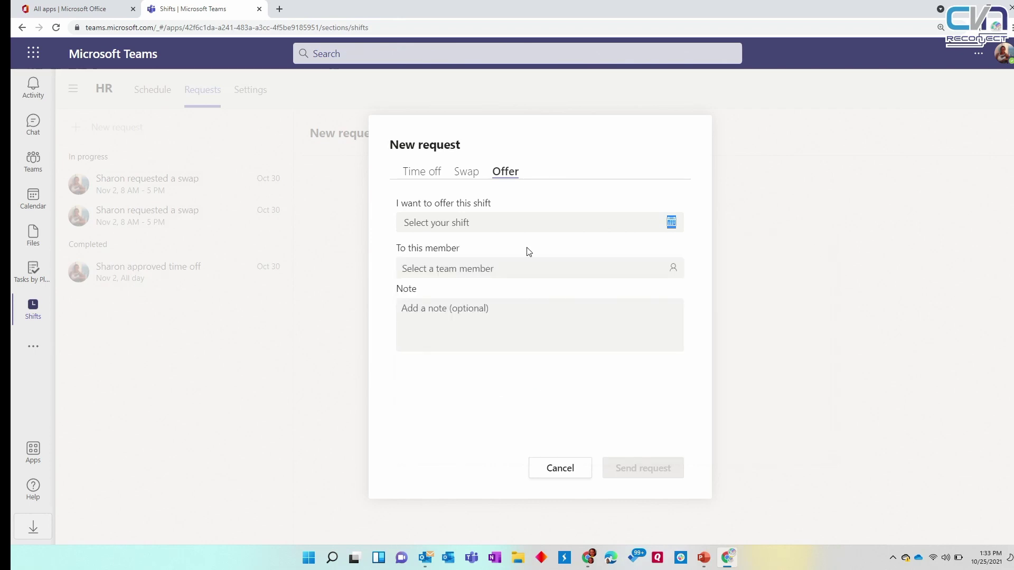
{"action": "left_click", "coordinate": [510, 269]}
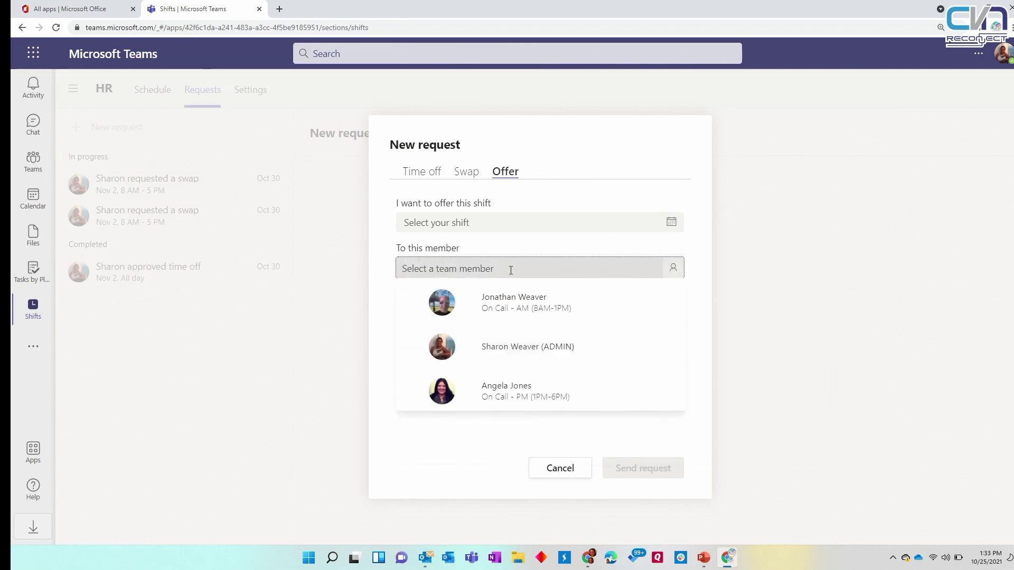
{"action": "left_click", "coordinate": [731, 235]}
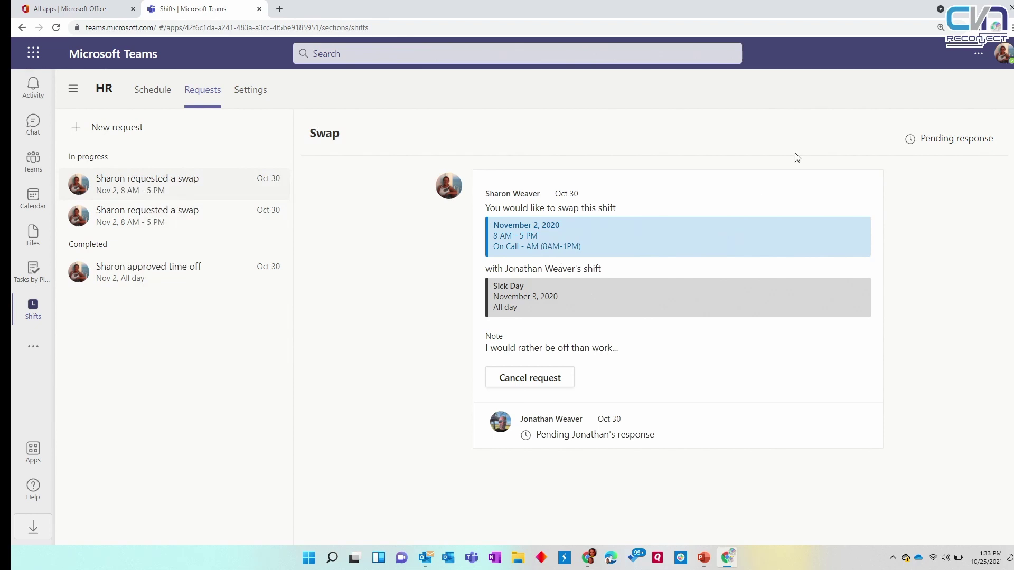
Open a new request, examine the offer form with its optional note, and close it without sending
{"action": "left_click", "coordinate": [129, 128]}
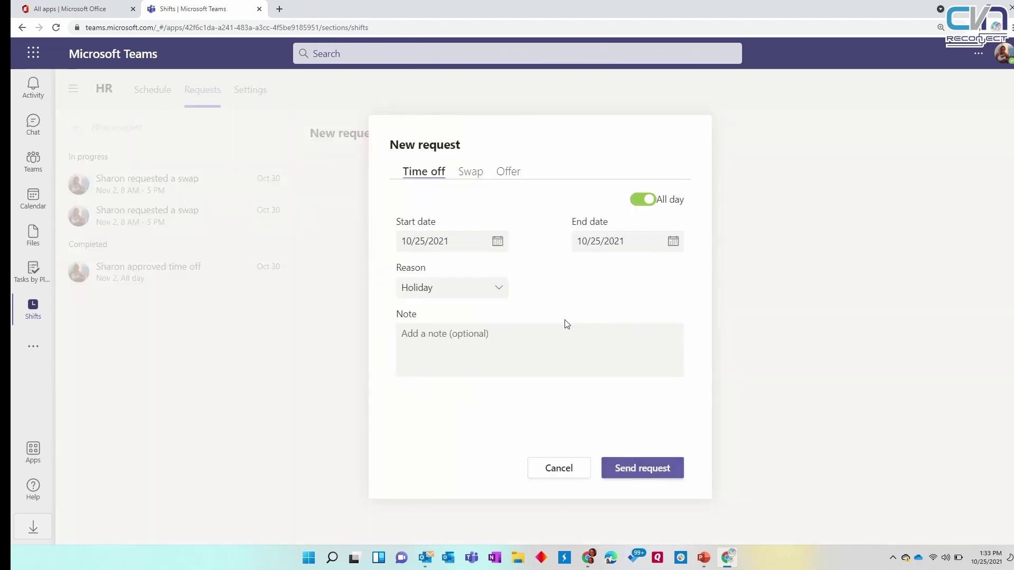
{"action": "left_click", "coordinate": [506, 171]}
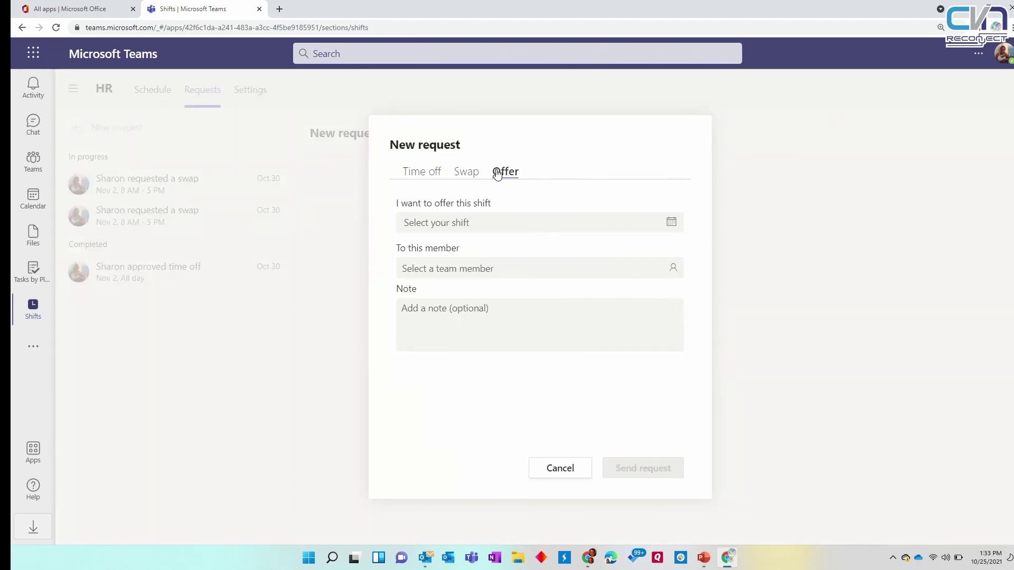
{"action": "left_click", "coordinate": [518, 338]}
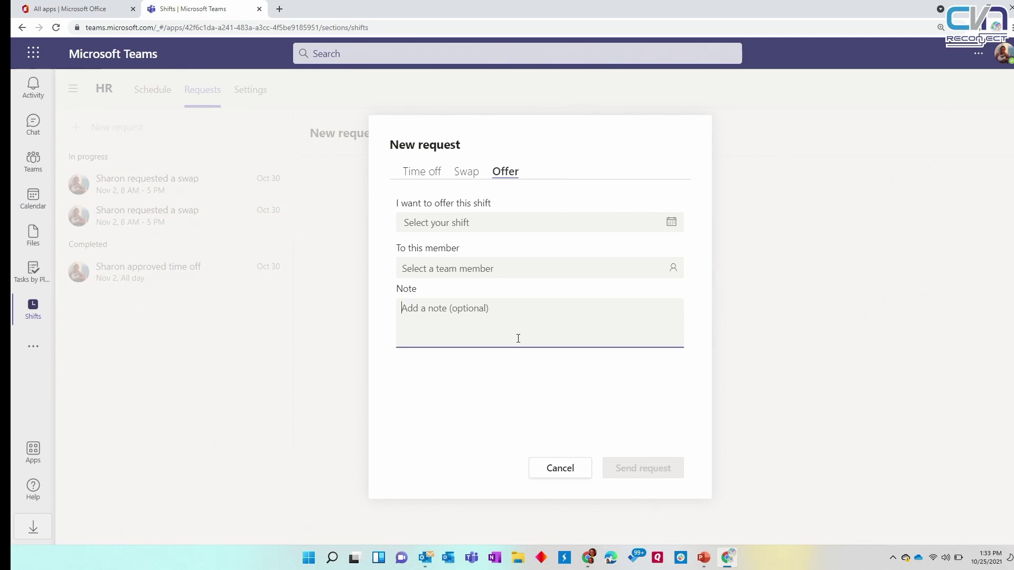
{"action": "left_click", "coordinate": [566, 468]}
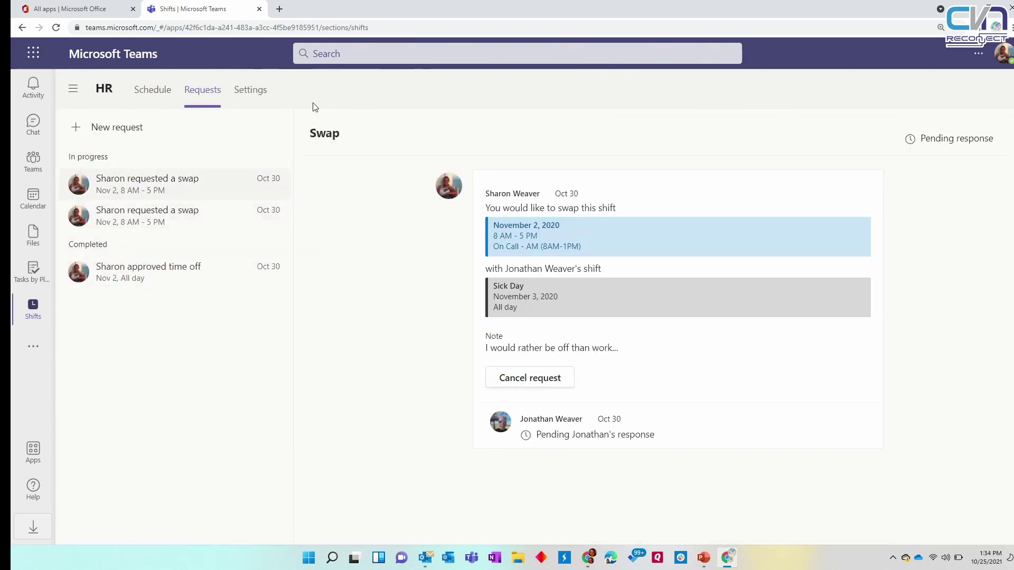
Review the HR team's Shifts settings from time zone to time clock and examine the choices for the start of week
{"action": "left_click", "coordinate": [258, 102]}
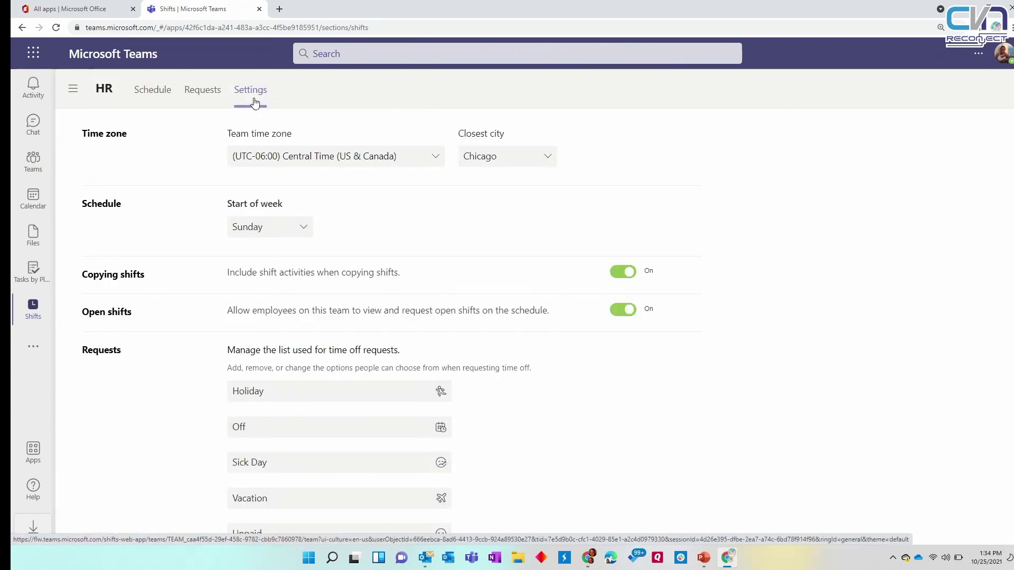
{"action": "scroll", "coordinate": [744, 278], "scroll_direction": "down", "scroll_amount": 5}
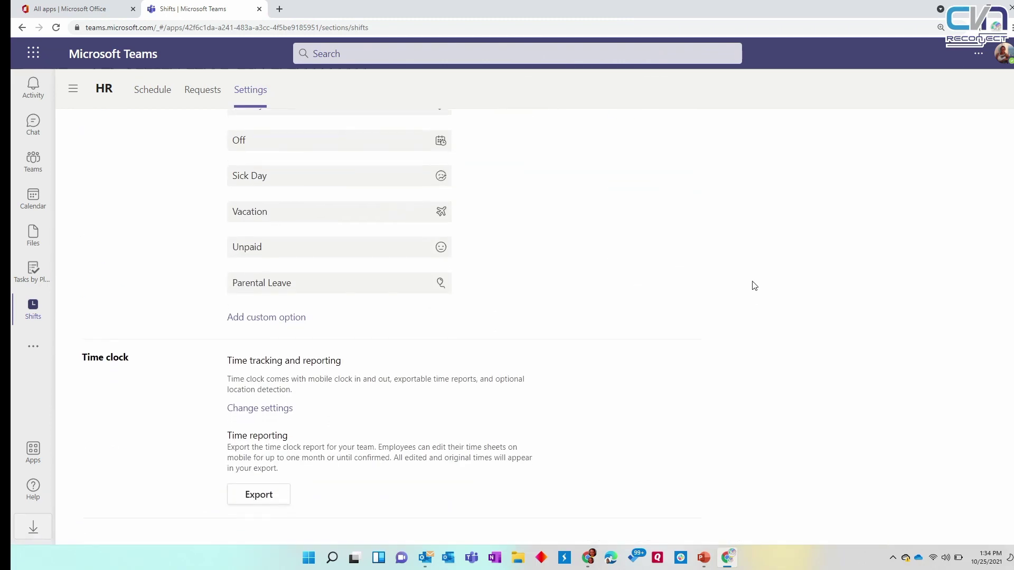
{"action": "scroll", "coordinate": [834, 342], "scroll_direction": "up", "scroll_amount": 5}
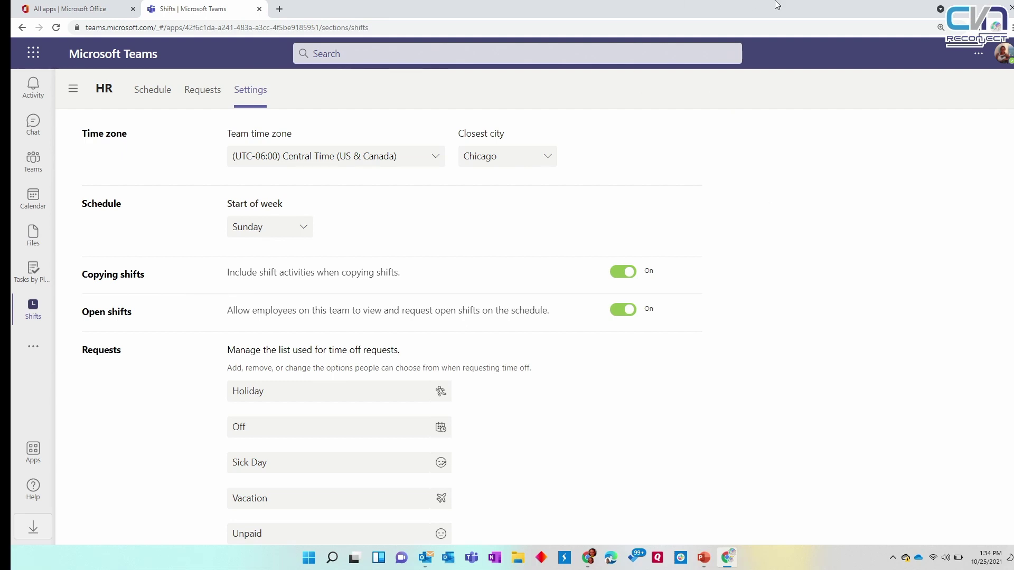
{"action": "left_click_drag", "start_coordinate": [227, 133], "coordinate": [307, 143]}
{"action": "left_click", "coordinate": [307, 228]}
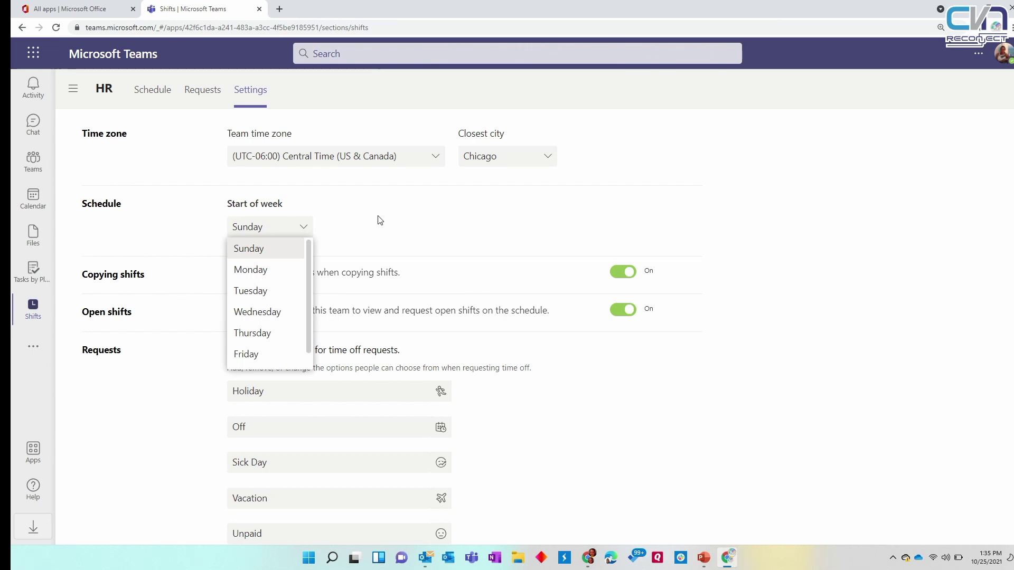
{"action": "left_click", "coordinate": [352, 227]}
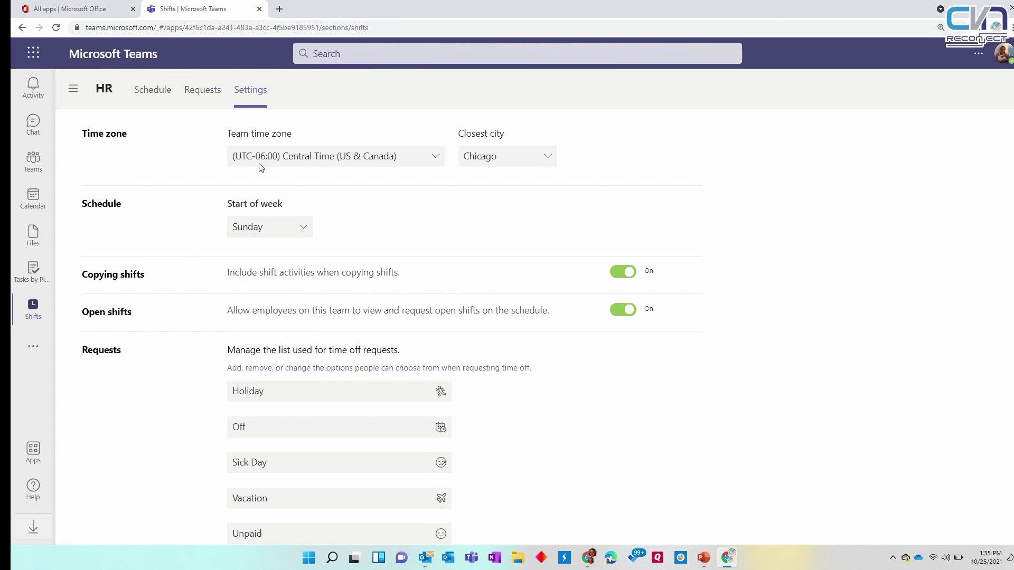
Set the HR schedule's start of week to Tuesday
{"action": "left_click", "coordinate": [278, 228]}
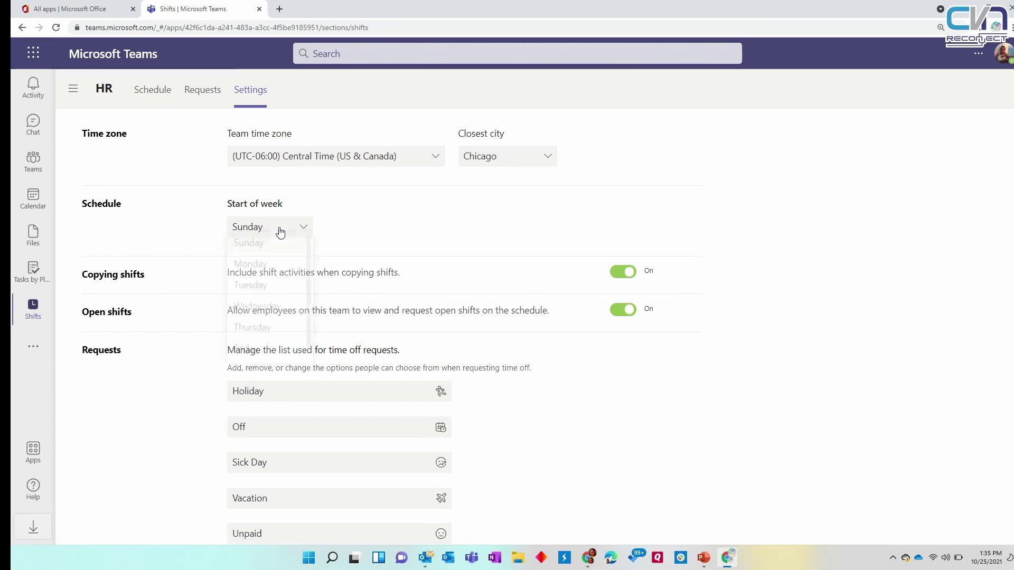
{"action": "left_click", "coordinate": [267, 290]}
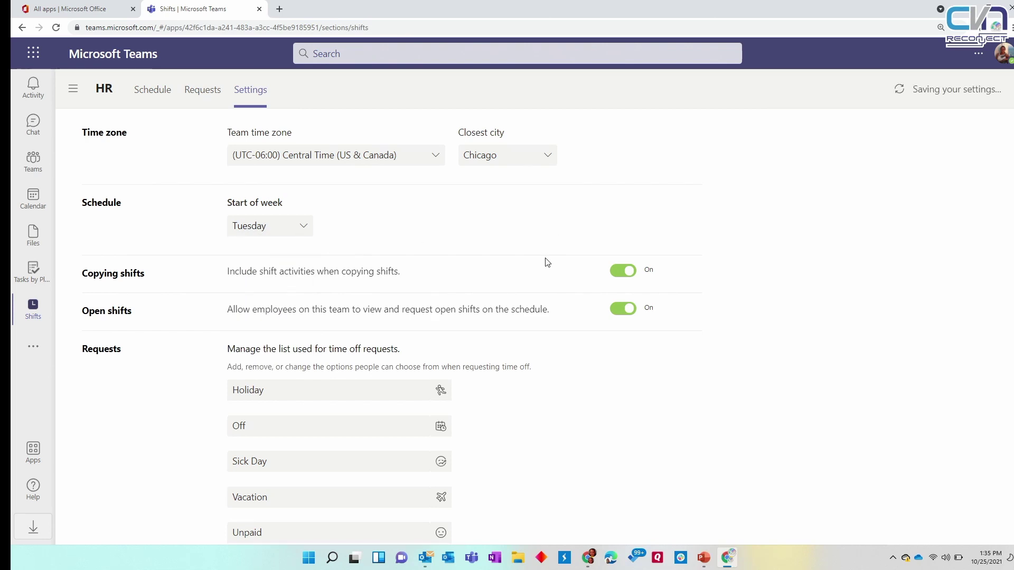
{"action": "scroll", "coordinate": [554, 264], "scroll_direction": "down", "scroll_amount": 5}
{"action": "scroll", "coordinate": [445, 366], "scroll_direction": "up", "scroll_amount": 5}
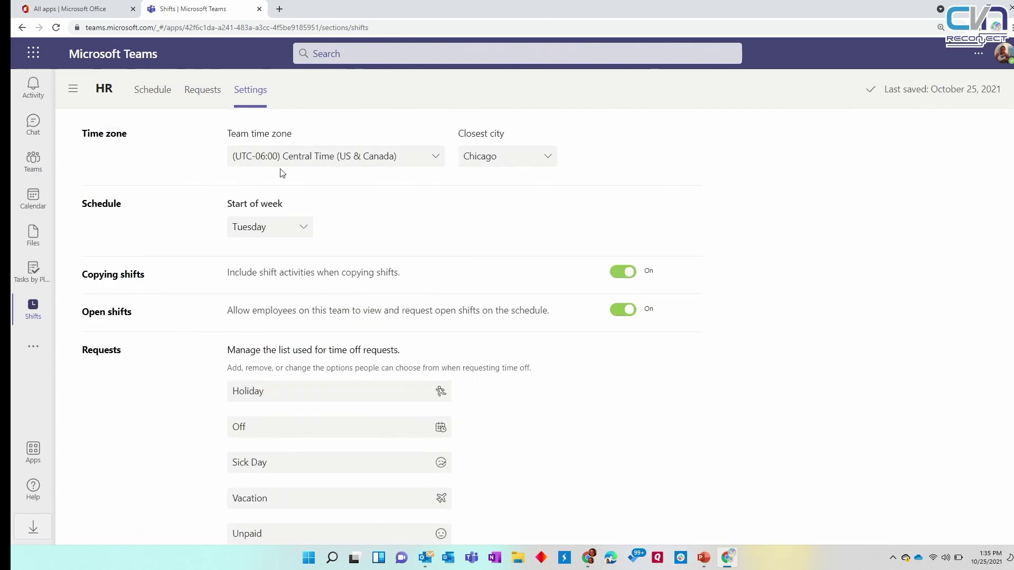
{"action": "scroll", "coordinate": [457, 330], "scroll_direction": "down", "scroll_amount": 5}
{"action": "scroll", "coordinate": [453, 267], "scroll_direction": "up", "scroll_amount": 5}
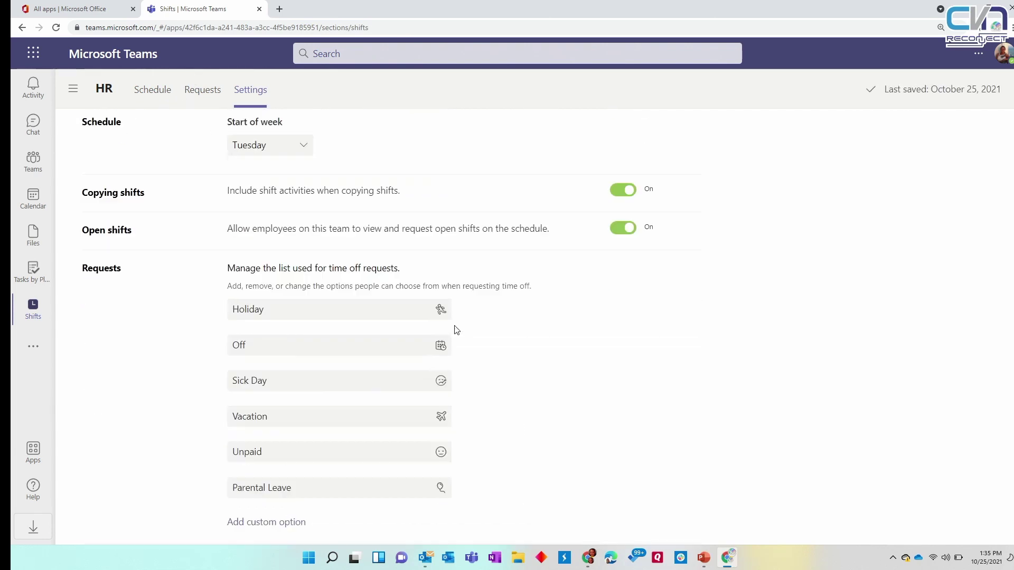
Check how the HR schedule's weeks are laid out by showing it by month and returning it to the week view
{"action": "left_click", "coordinate": [153, 94]}
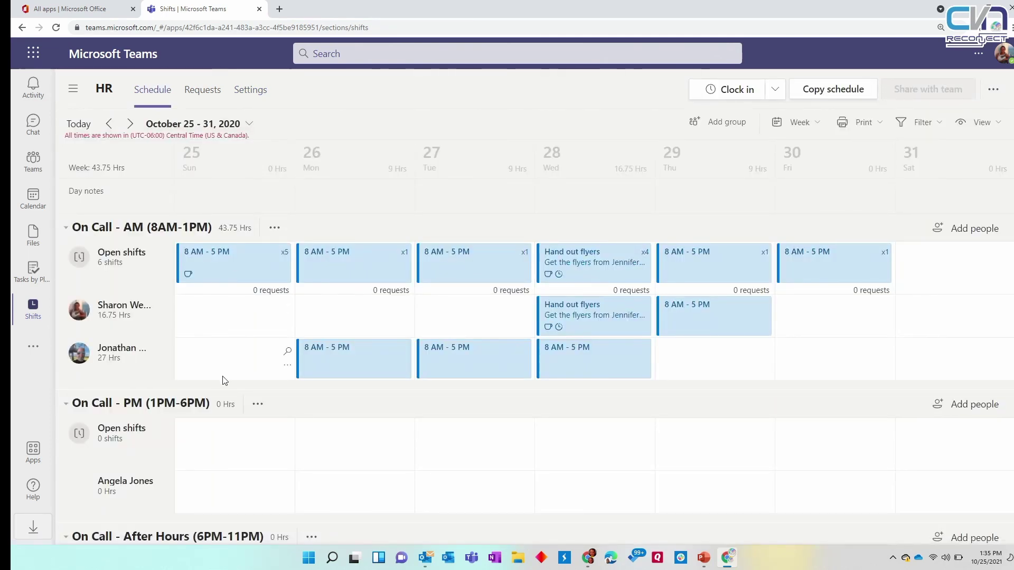
{"action": "scroll", "coordinate": [285, 332], "scroll_direction": "down", "scroll_amount": 2}
{"action": "scroll", "coordinate": [250, 327], "scroll_direction": "up", "scroll_amount": 2}
{"action": "left_click", "coordinate": [817, 126]}
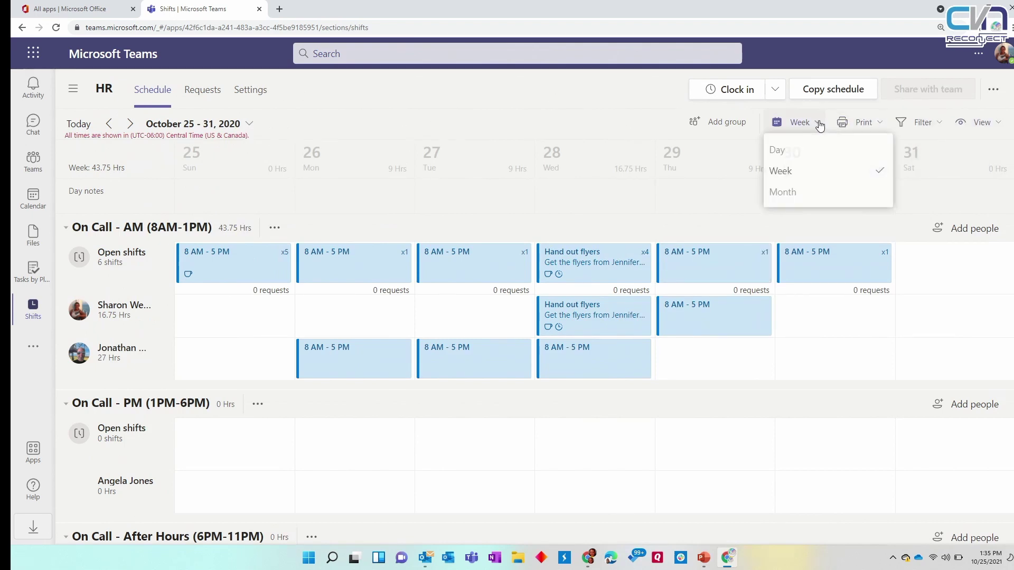
{"action": "left_click", "coordinate": [816, 192]}
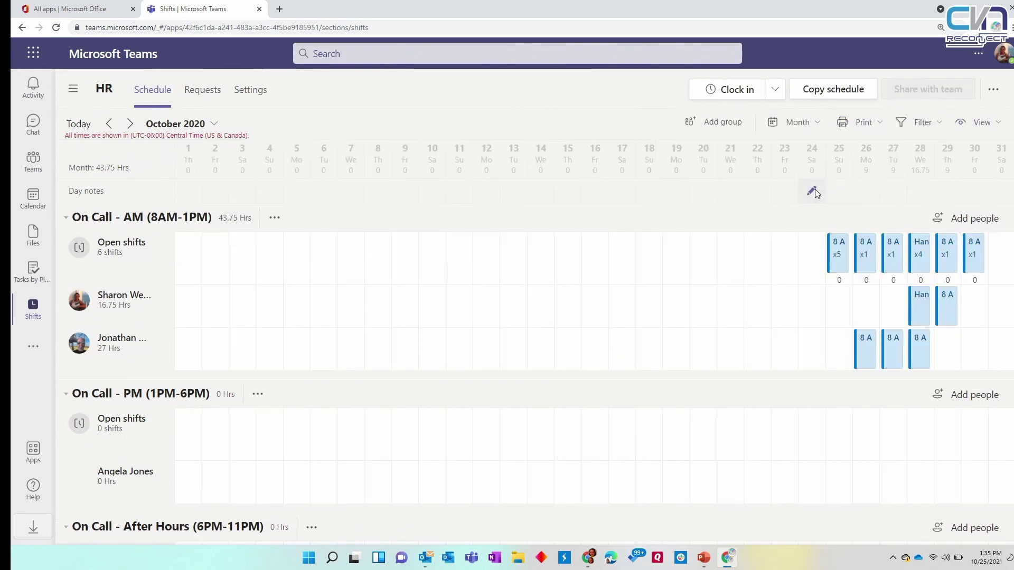
{"action": "left_click", "coordinate": [813, 125]}
{"action": "left_click", "coordinate": [777, 173]}
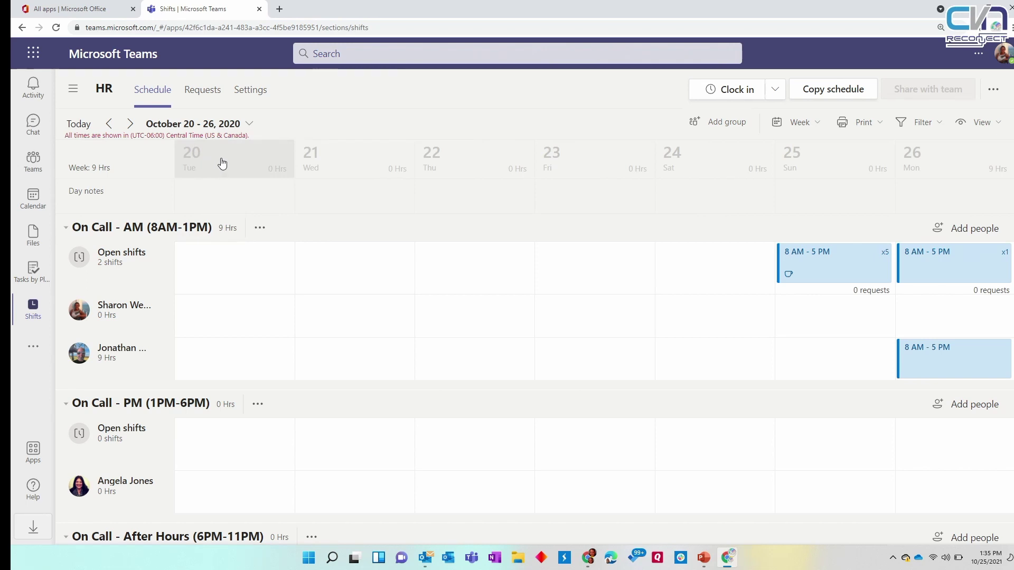
Try to set the start of week back to Sunday in the HR team's settings
{"action": "left_click", "coordinate": [250, 90]}
{"action": "left_click", "coordinate": [287, 235]}
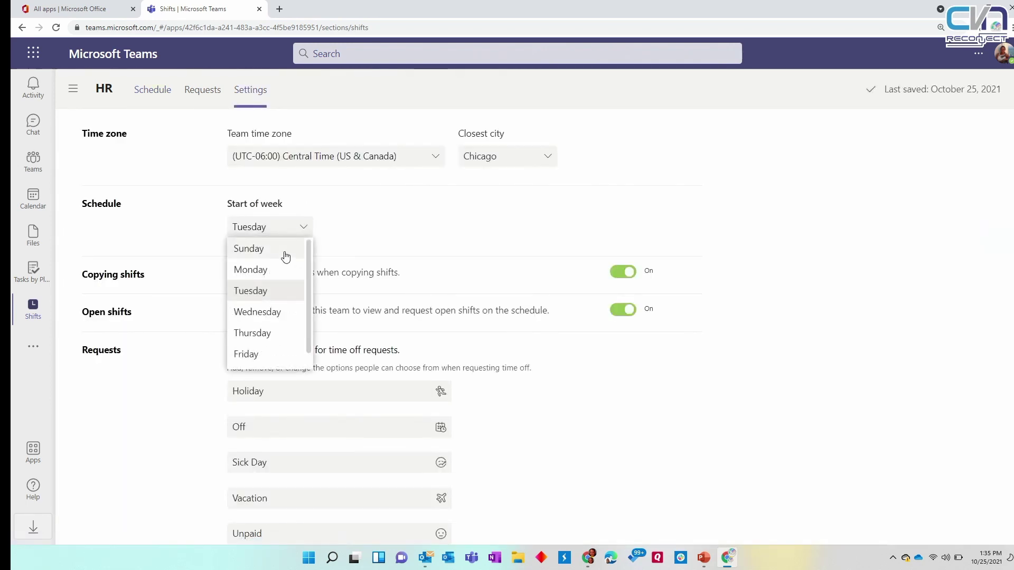
{"action": "left_click", "coordinate": [282, 251]}
Recheck the first day of the HR schedule's week by switching to the month view and back to the week view
{"action": "left_click", "coordinate": [152, 100]}
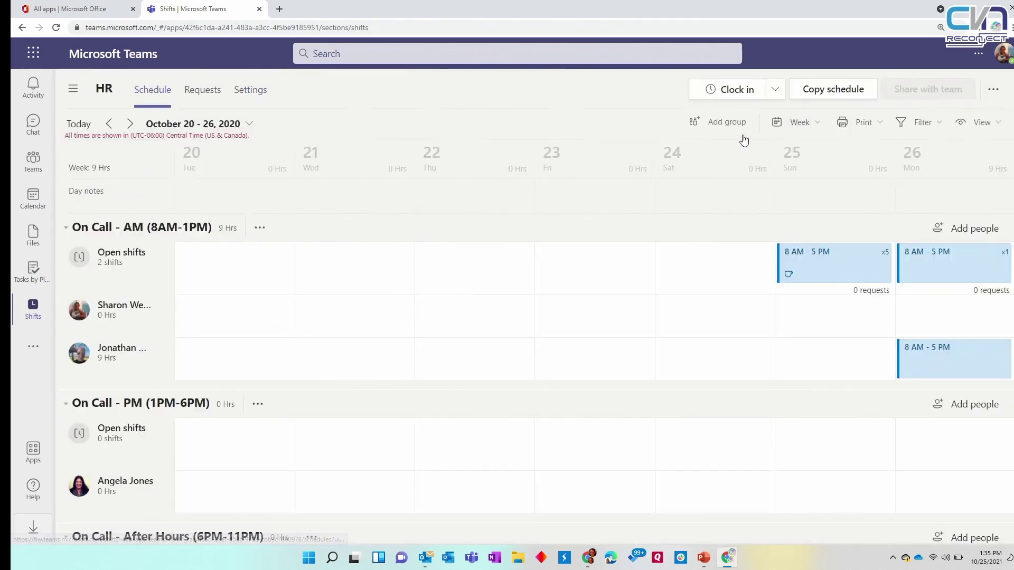
{"action": "left_click", "coordinate": [819, 126]}
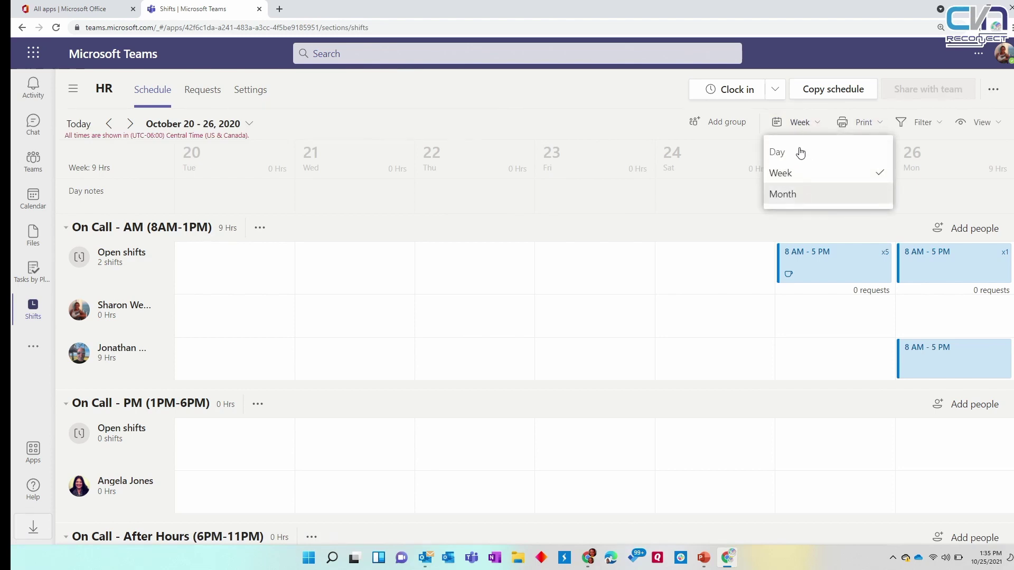
{"action": "left_click", "coordinate": [797, 195]}
{"action": "left_click", "coordinate": [803, 123]}
{"action": "left_click", "coordinate": [787, 172]}
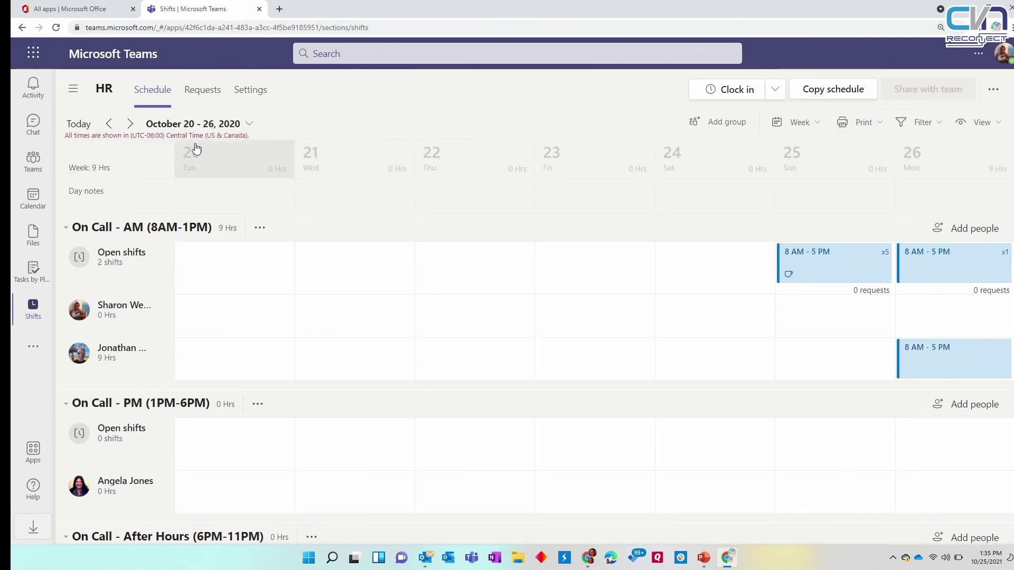
Reload the page and set the HR schedule's start of week to Sunday
{"action": "left_click", "coordinate": [56, 28]}
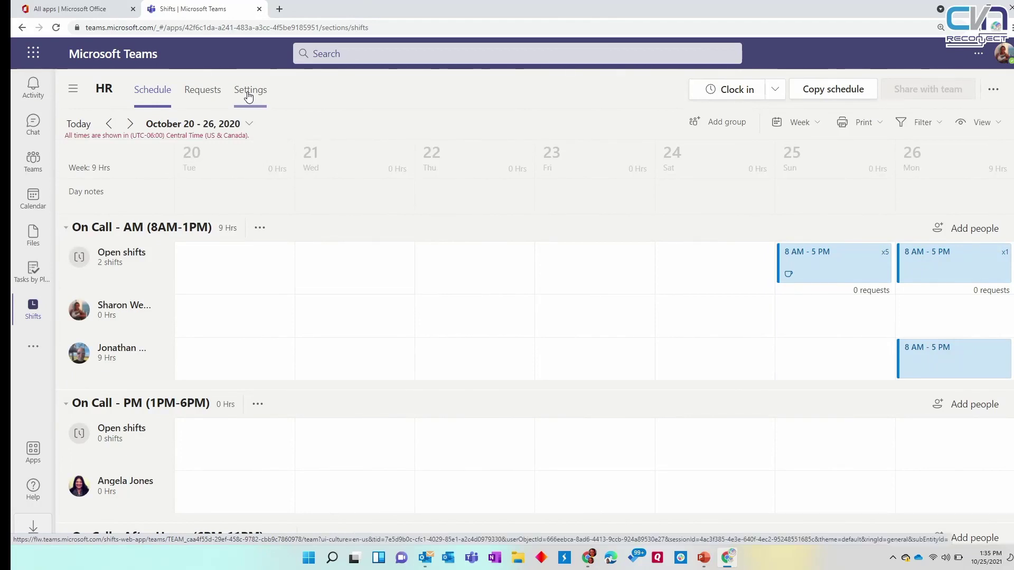
{"action": "left_click", "coordinate": [259, 94]}
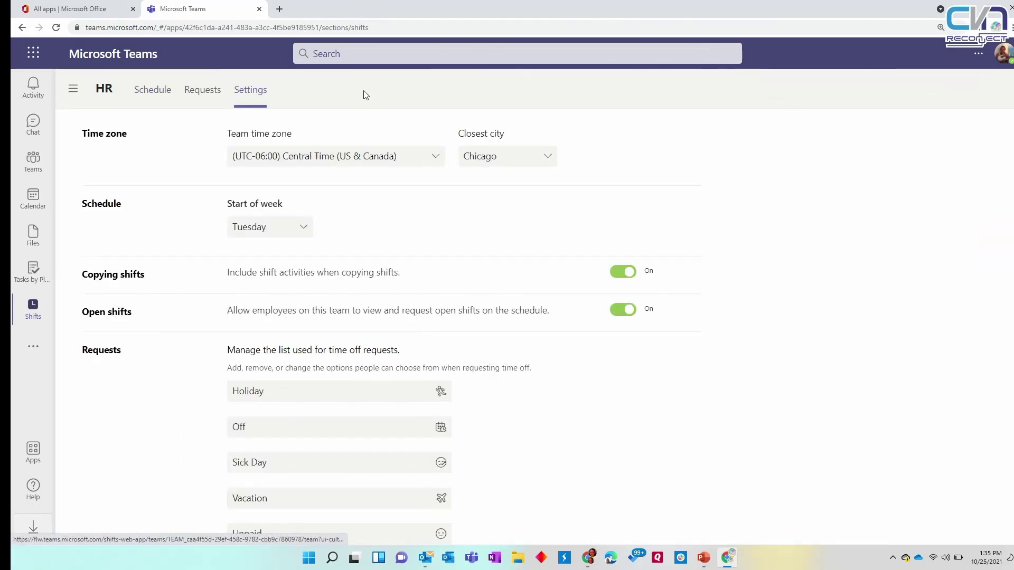
{"action": "left_click", "coordinate": [317, 227]}
{"action": "left_click", "coordinate": [291, 250]}
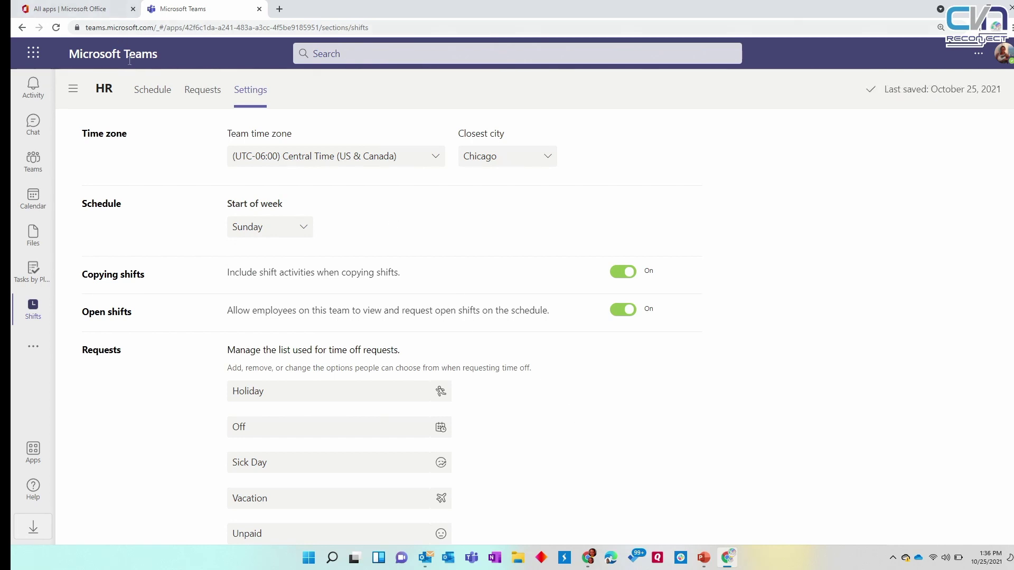
Refresh the HR schedule's week layout by showing October 2020 by month and returning to the week view
{"action": "left_click", "coordinate": [154, 91]}
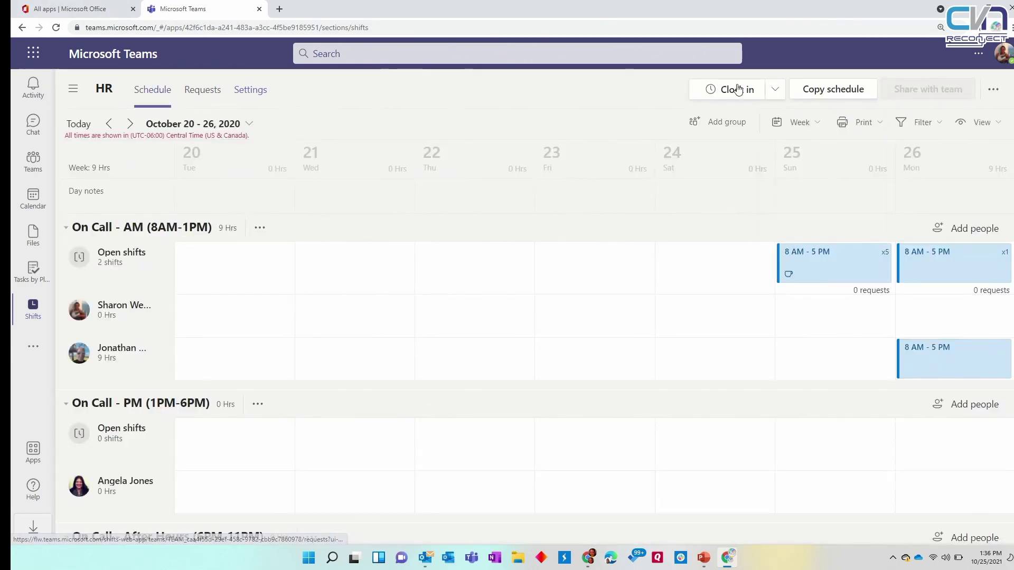
{"action": "left_click", "coordinate": [797, 123]}
{"action": "left_click", "coordinate": [803, 195]}
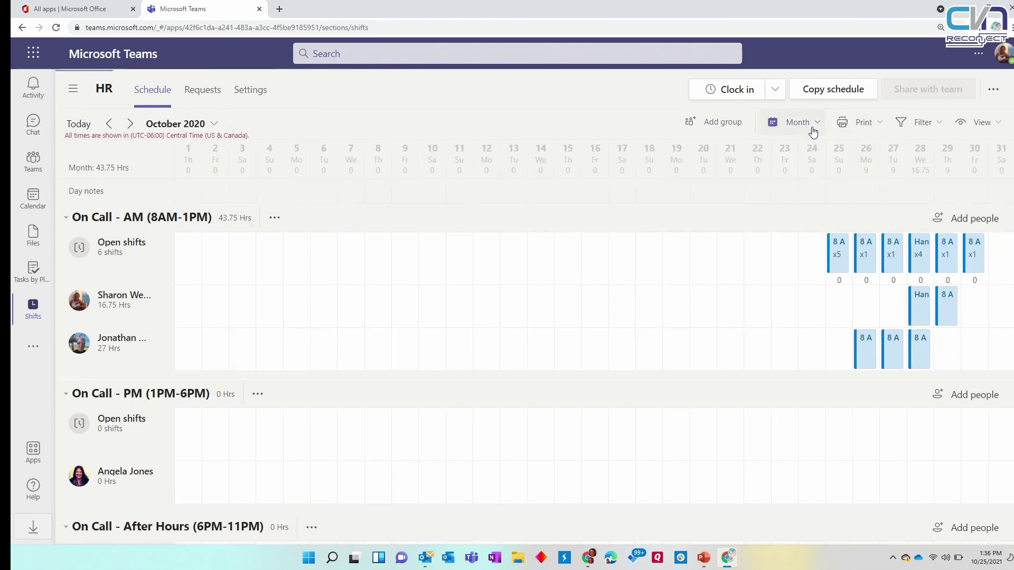
{"action": "left_click", "coordinate": [810, 128]}
{"action": "left_click", "coordinate": [812, 173]}
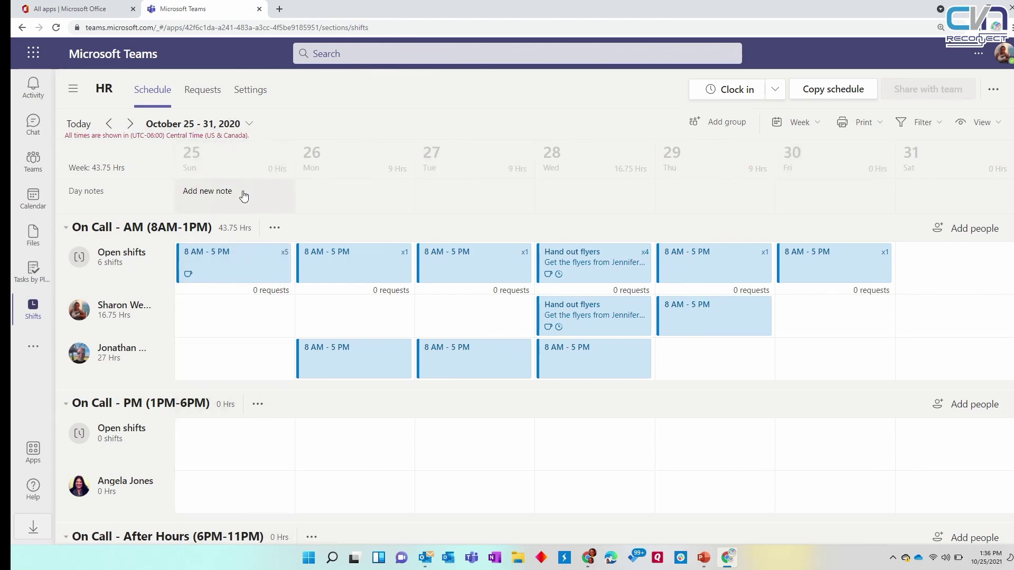
Examine the setting for including shift activities when copying shifts in the HR team's settings
{"action": "left_click", "coordinate": [254, 92]}
{"action": "scroll", "coordinate": [448, 262], "scroll_direction": "down", "scroll_amount": 1}
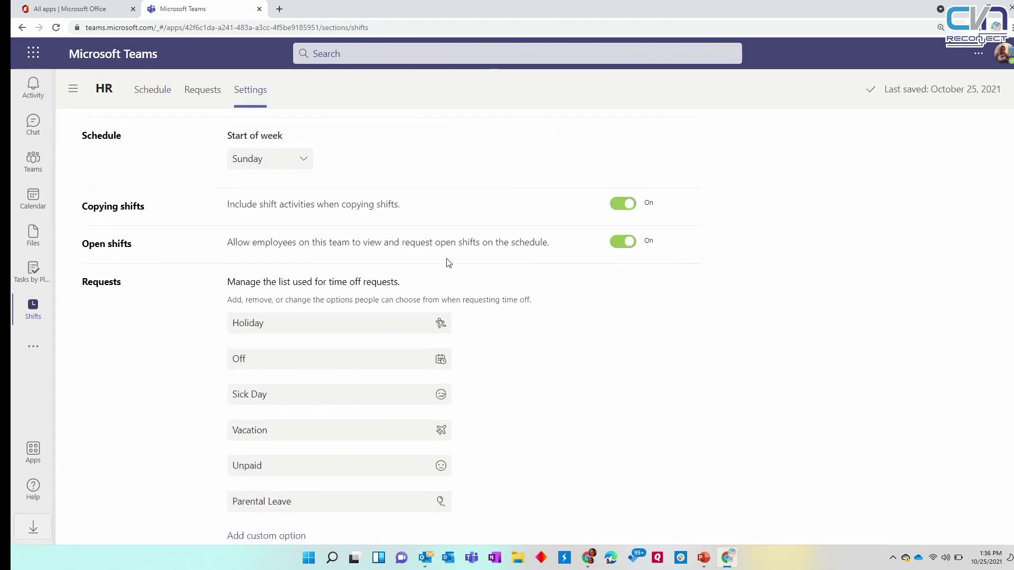
{"action": "scroll", "coordinate": [448, 262], "scroll_direction": "down", "scroll_amount": 1}
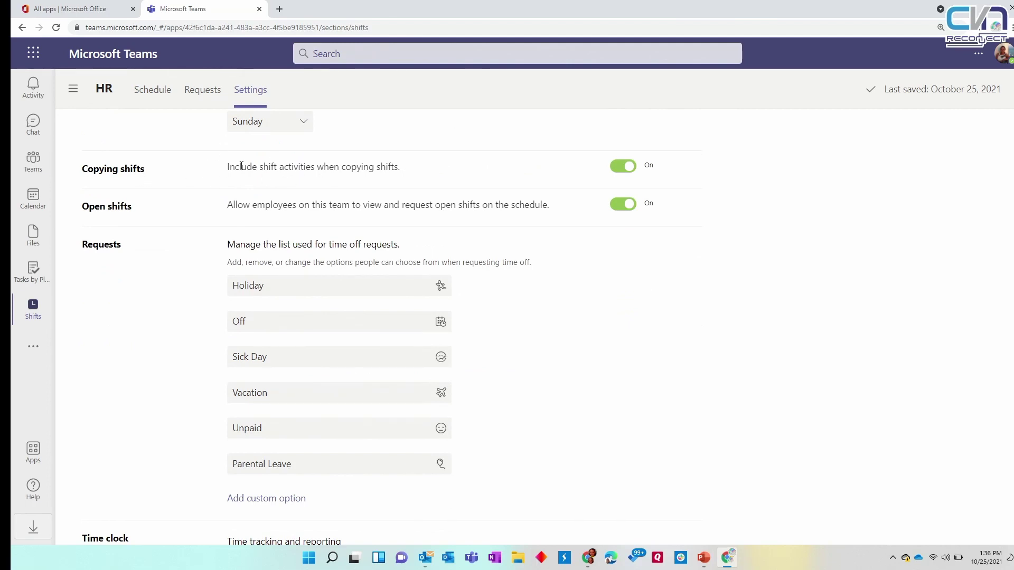
{"action": "left_click_drag", "start_coordinate": [234, 166], "coordinate": [419, 179]}
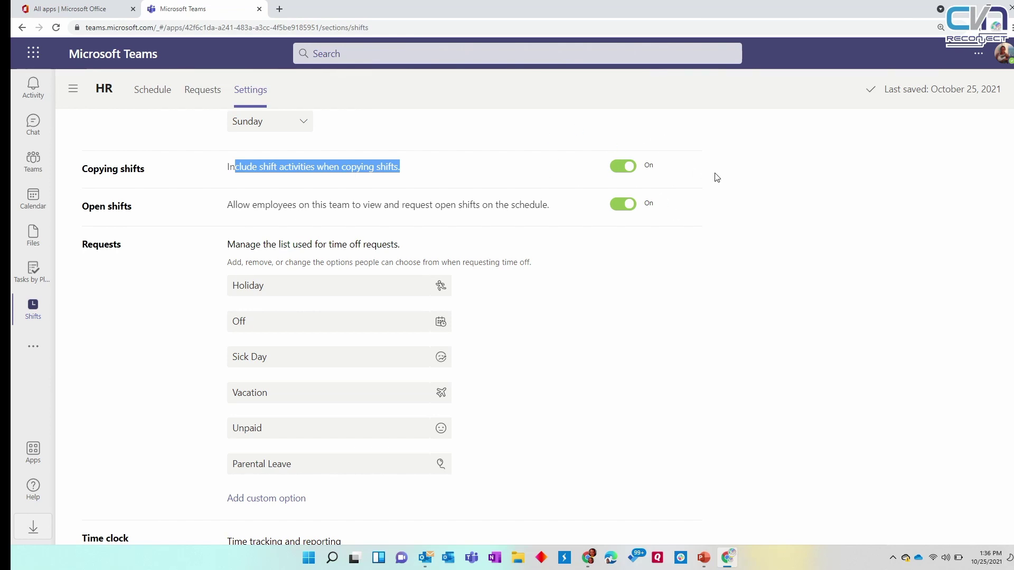
{"action": "left_click", "coordinate": [779, 295]}
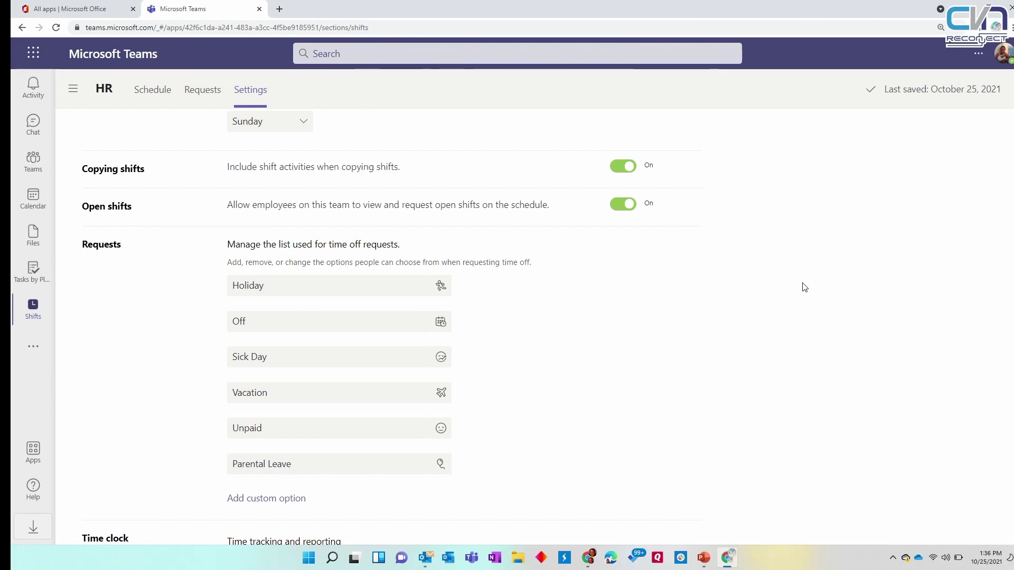
Examine the setting that lets employees view and request open shifts, and the list of time off request options
{"action": "scroll", "coordinate": [724, 255], "scroll_direction": "down", "scroll_amount": 1}
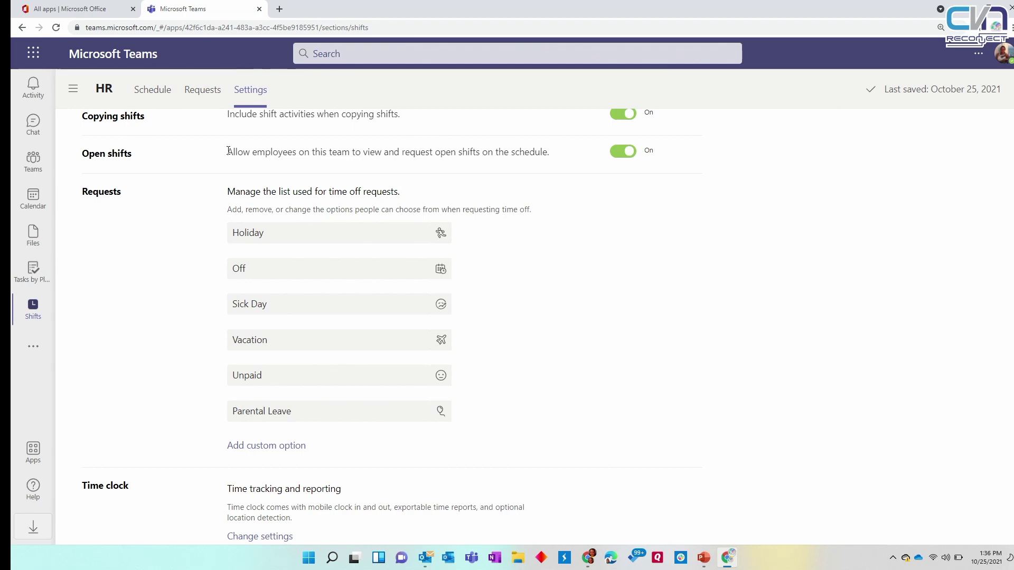
{"action": "left_click_drag", "start_coordinate": [227, 152], "coordinate": [552, 157]}
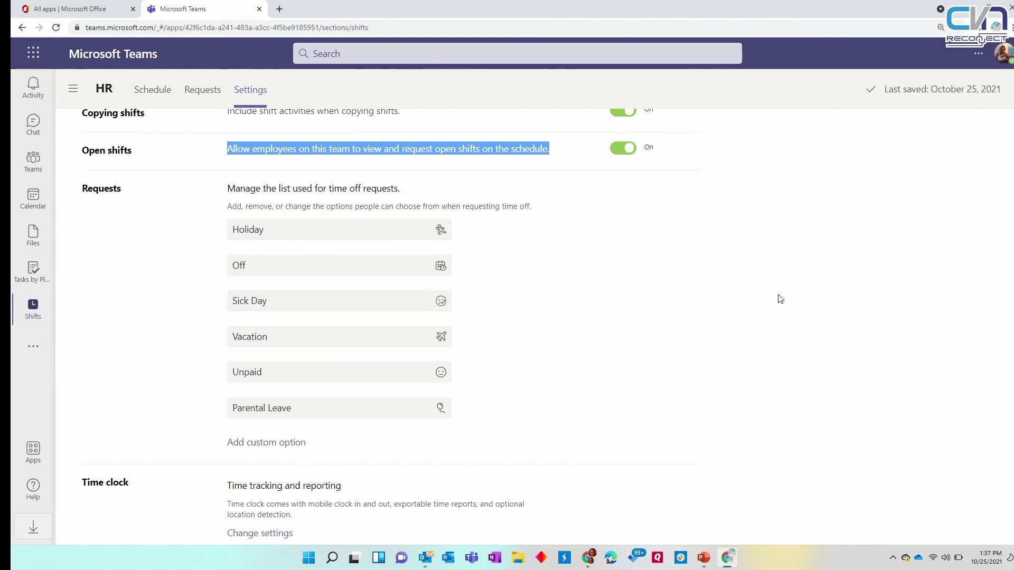
{"action": "scroll", "coordinate": [778, 297], "scroll_direction": "down", "scroll_amount": 1}
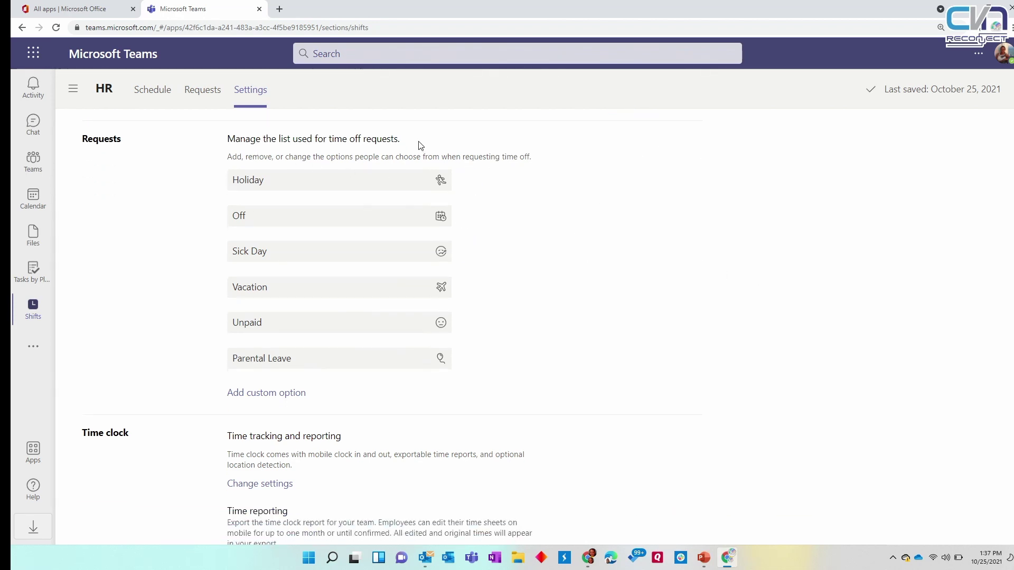
{"action": "left_click_drag", "start_coordinate": [401, 139], "coordinate": [248, 139]}
{"action": "left_click", "coordinate": [259, 120]}
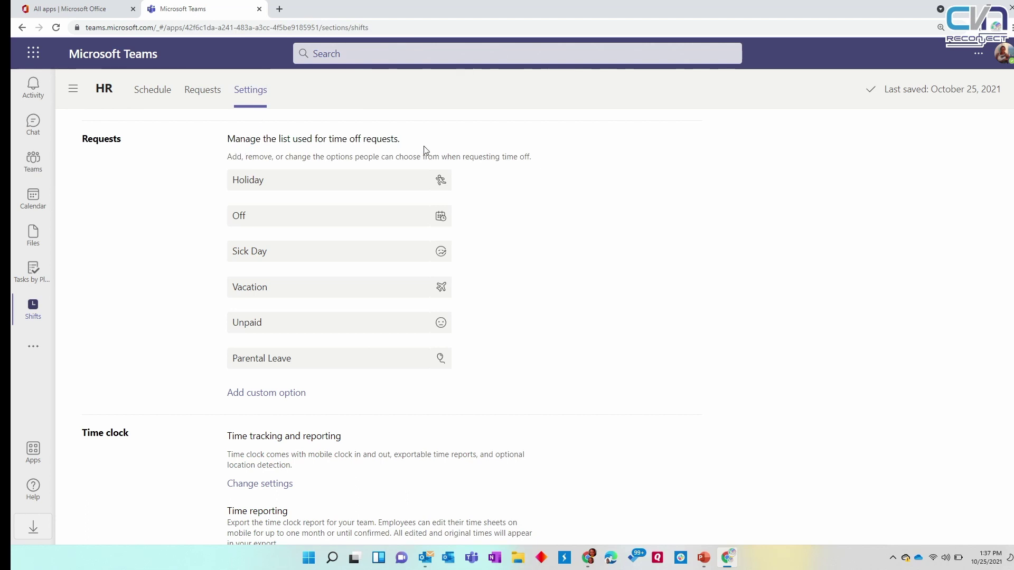
Add a custom time off request option named "Custom Time Off" and choose a different icon for it
{"action": "left_click_drag", "start_coordinate": [425, 157], "coordinate": [226, 139]}
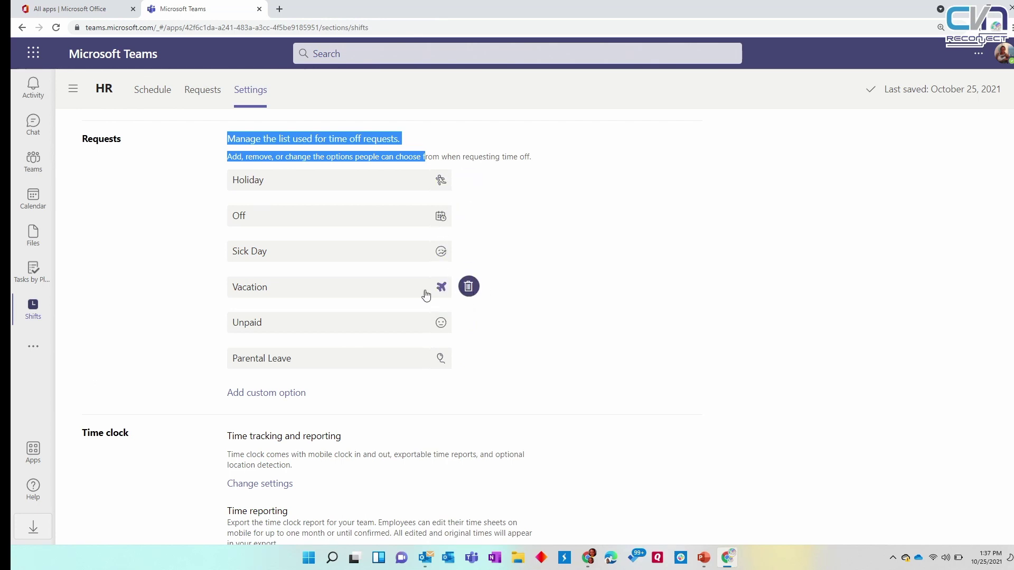
{"action": "left_click", "coordinate": [276, 393]}
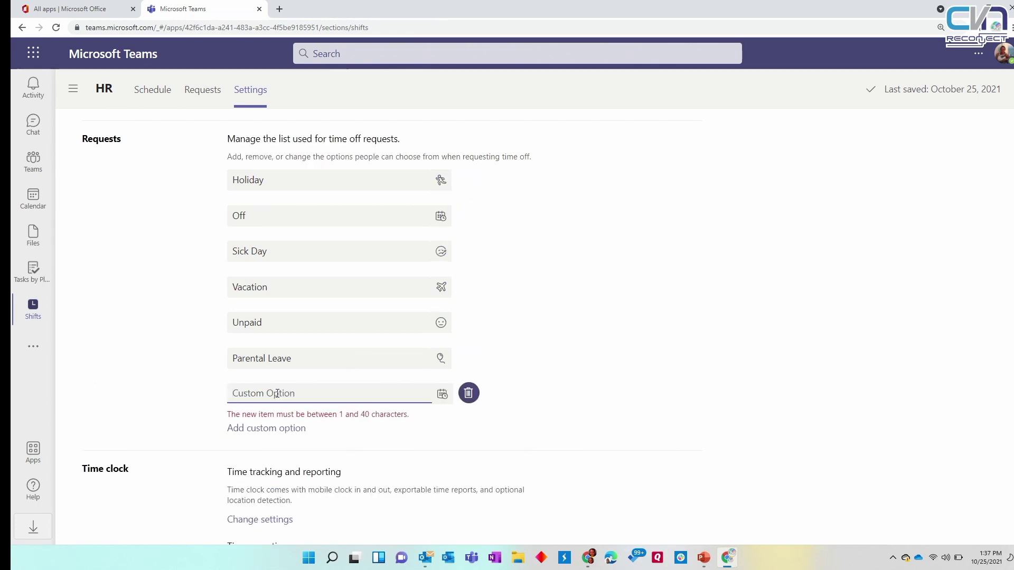
{"action": "type", "text": "Cu"}
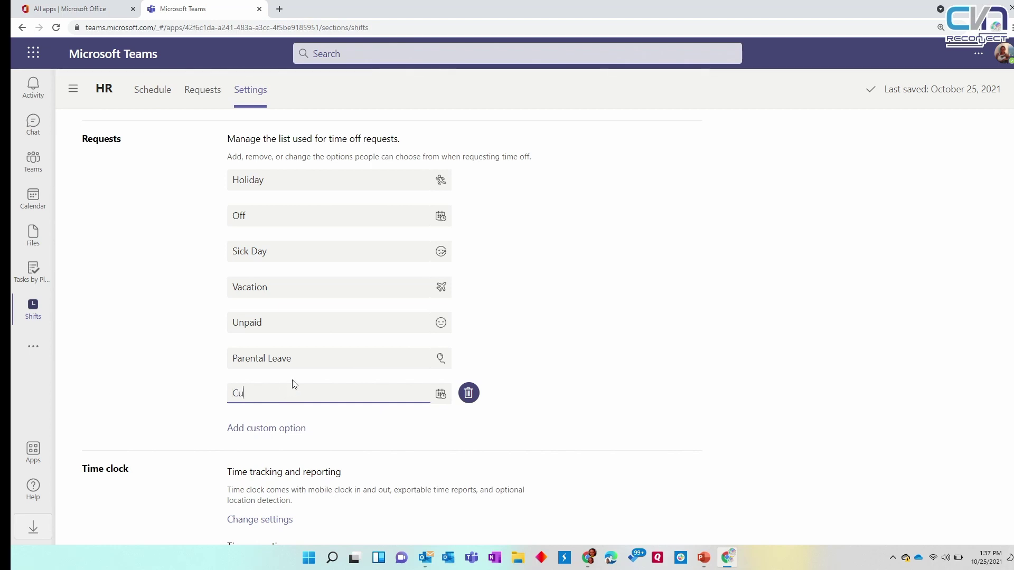
{"action": "type", "text": "stom Time Off"}
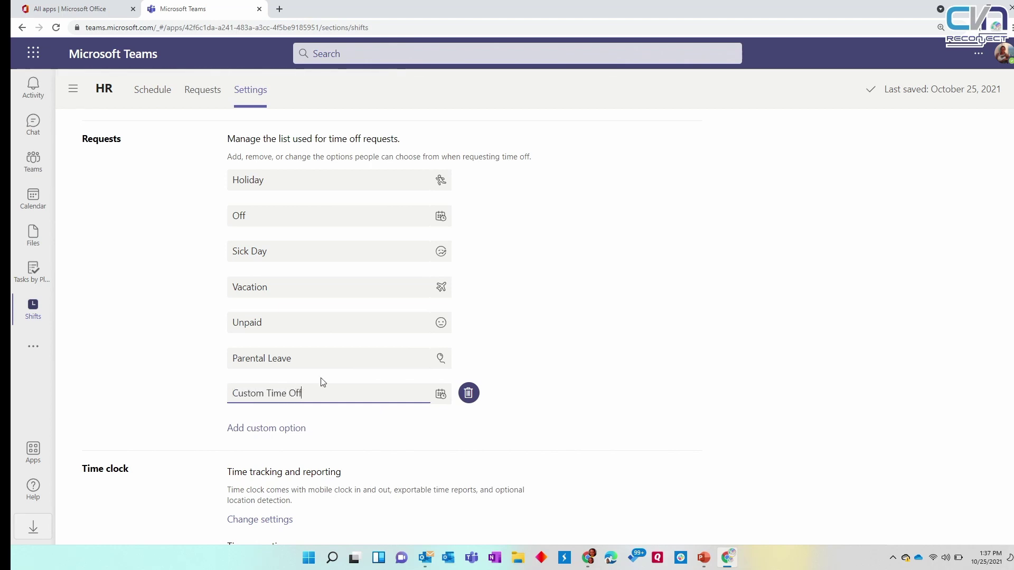
{"action": "left_click", "coordinate": [439, 395]}
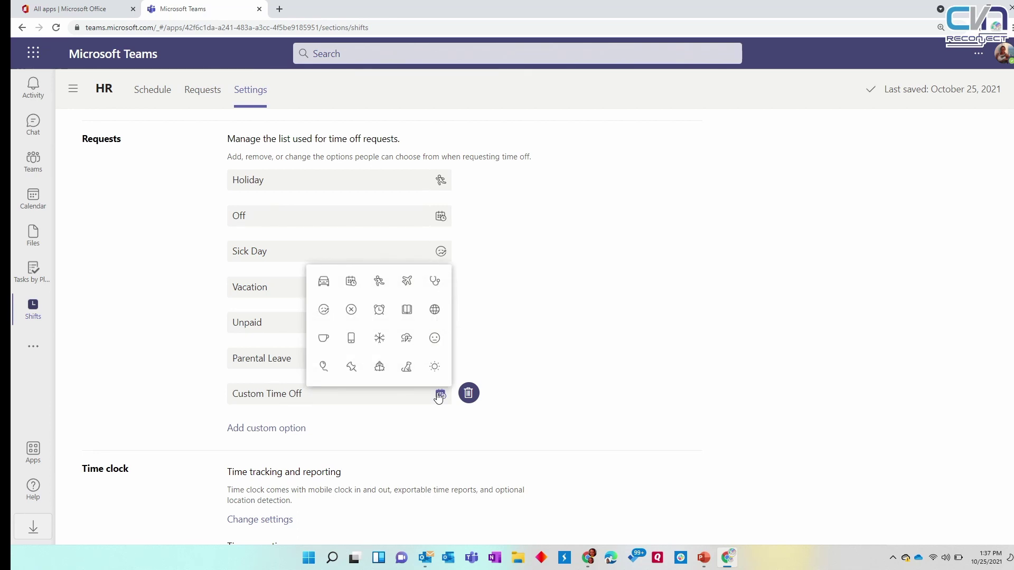
{"action": "left_click", "coordinate": [378, 368]}
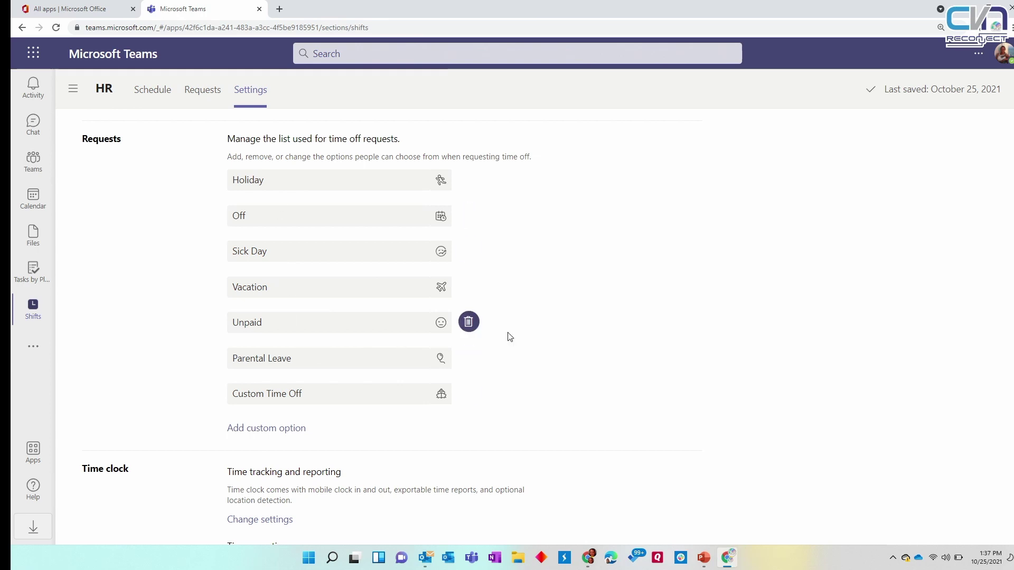
Examine the time tracking and reporting description and the time clock setup for the HR team
{"action": "scroll", "coordinate": [633, 312], "scroll_direction": "down", "scroll_amount": 2}
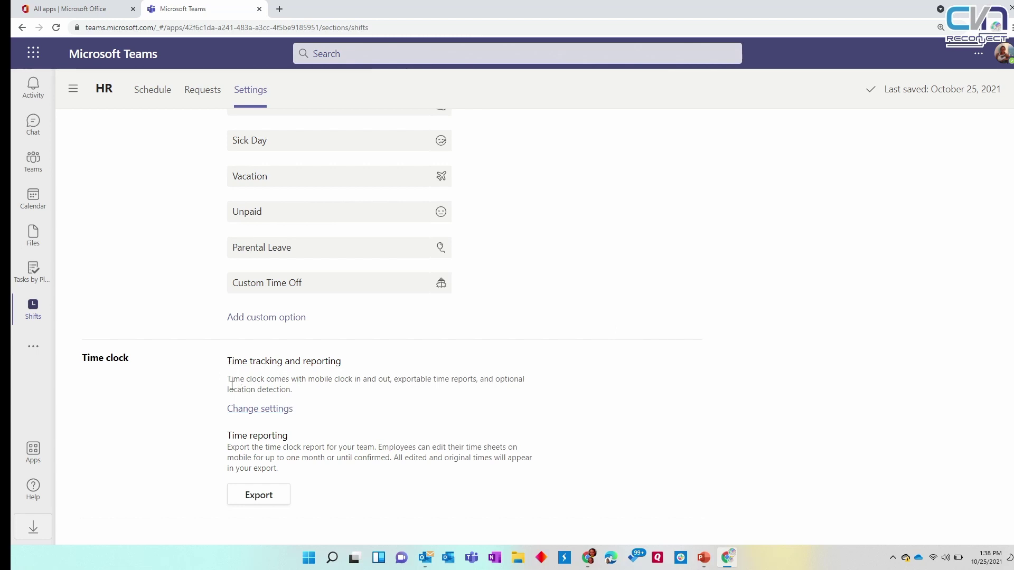
{"action": "mouse_move", "coordinate": [232, 386]}
{"action": "left_mouse_down"}
{"action": "mouse_move", "coordinate": [306, 380]}
{"action": "mouse_move", "coordinate": [231, 380]}
{"action": "left_mouse_up"}
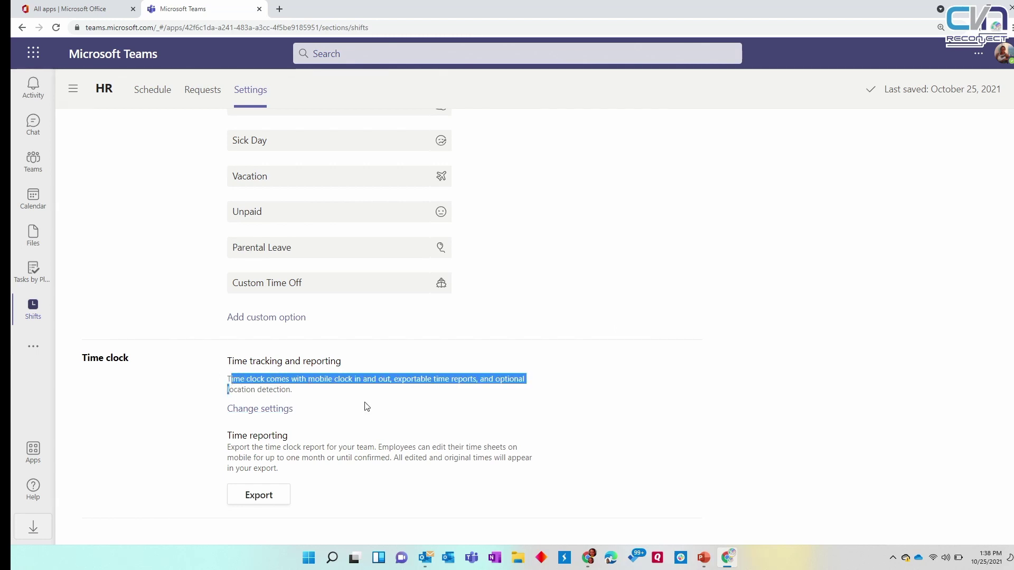
{"action": "left_click", "coordinate": [367, 406]}
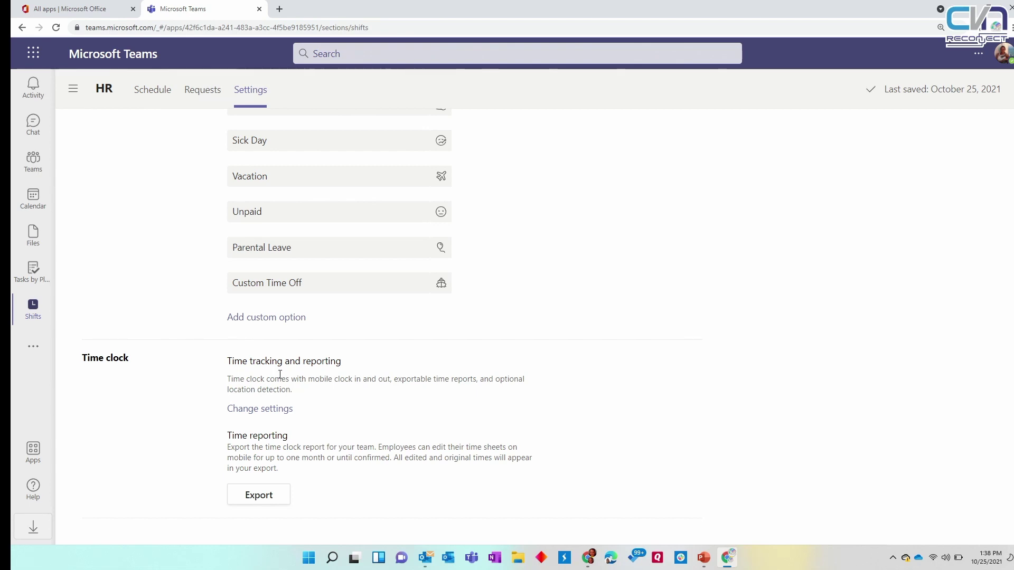
{"action": "left_click", "coordinate": [266, 409]}
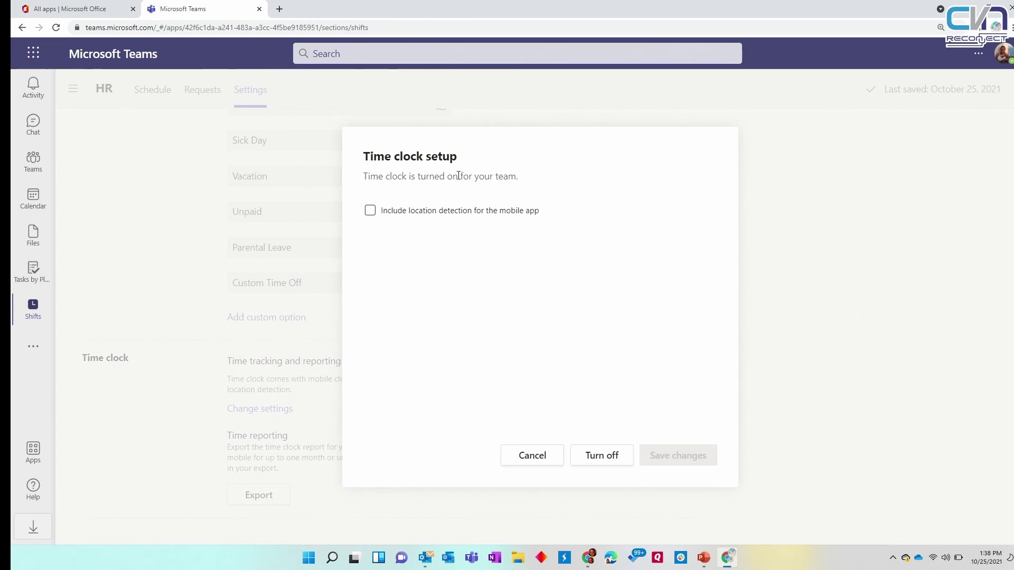
{"action": "left_click_drag", "start_coordinate": [359, 176], "coordinate": [539, 186]}
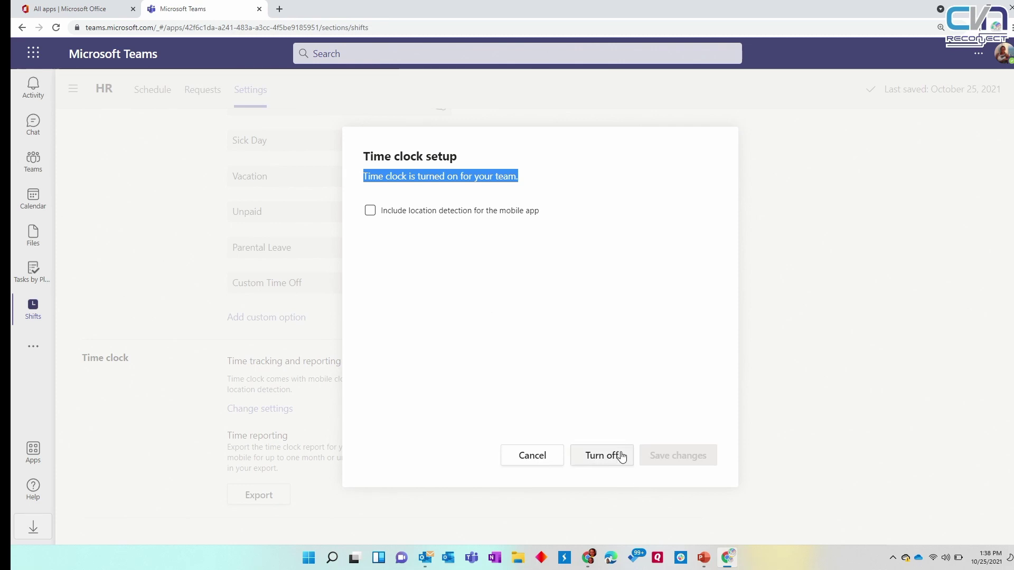
{"action": "left_click", "coordinate": [468, 255]}
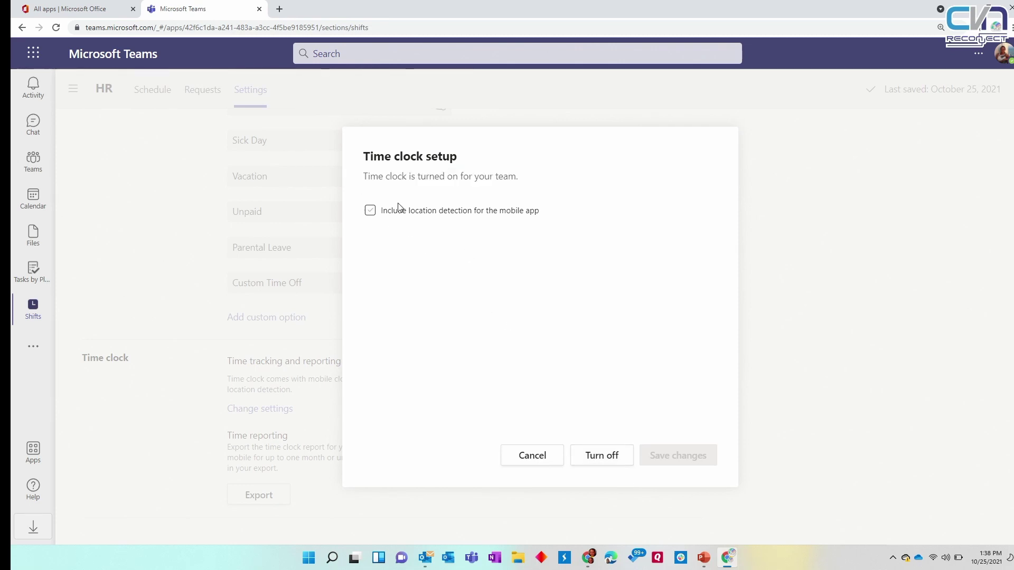
Enable location detection for the mobile app, examine the coordinates field and GPS permissions note, and discard the time clock changes
{"action": "left_click", "coordinate": [369, 212]}
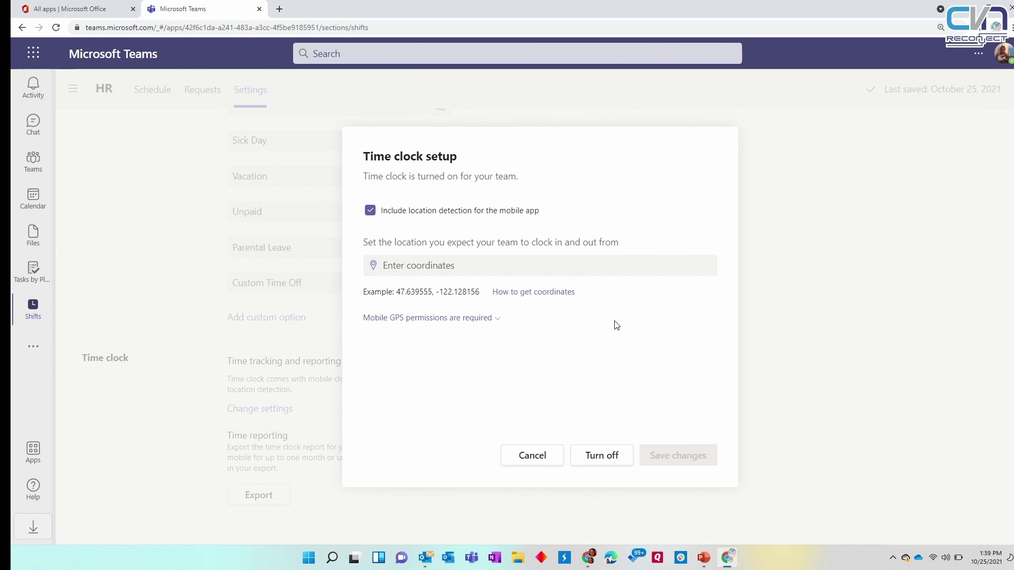
{"action": "left_click", "coordinate": [510, 272]}
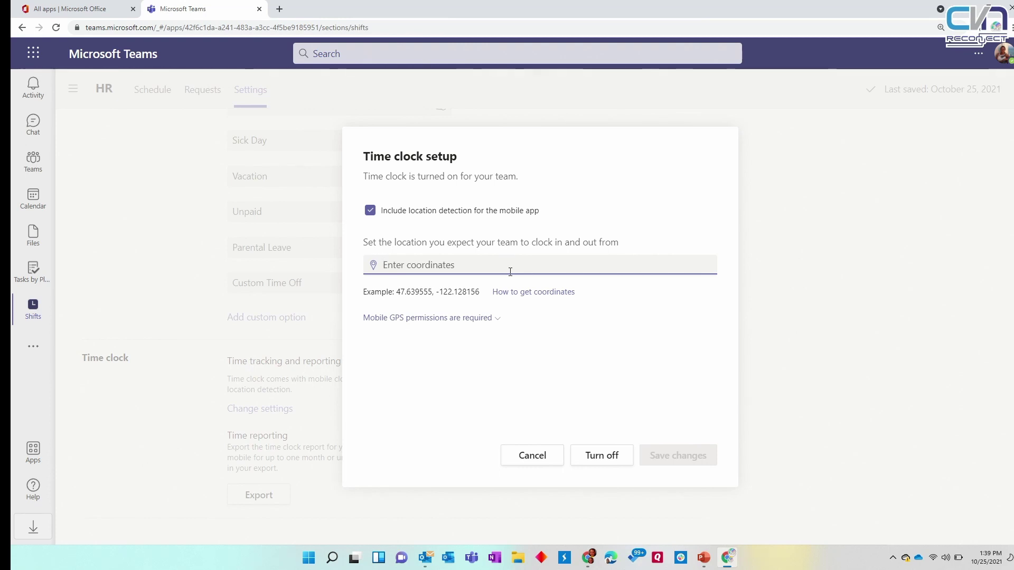
{"action": "left_click", "coordinate": [497, 319]}
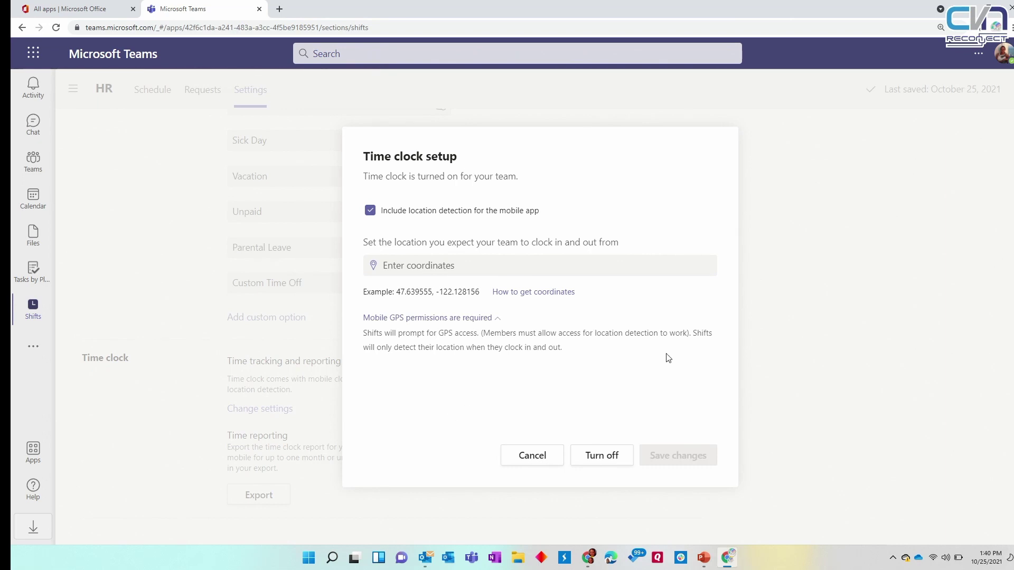
{"action": "left_click_drag", "start_coordinate": [366, 334], "coordinate": [552, 360]}
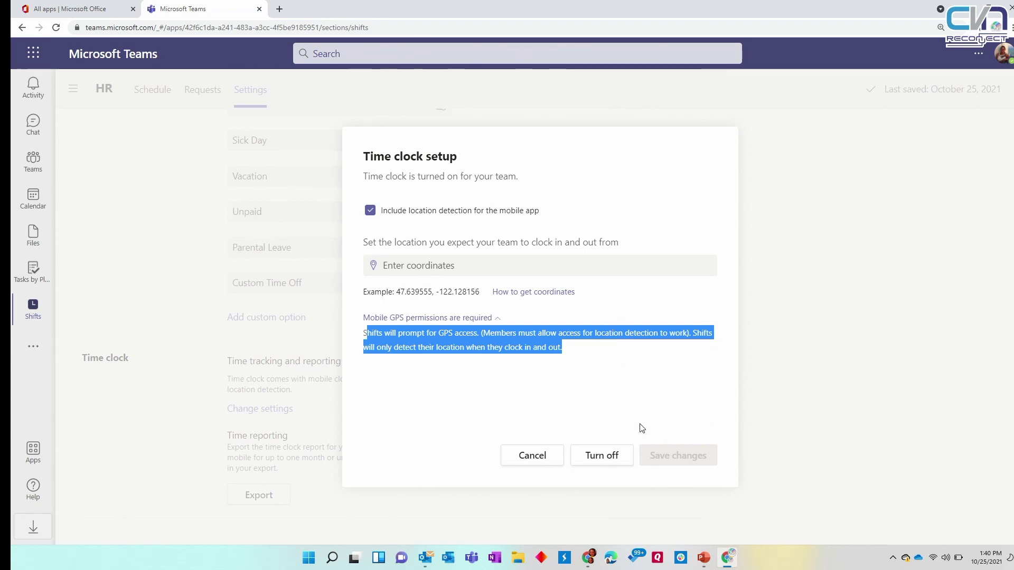
{"action": "left_click", "coordinate": [554, 461]}
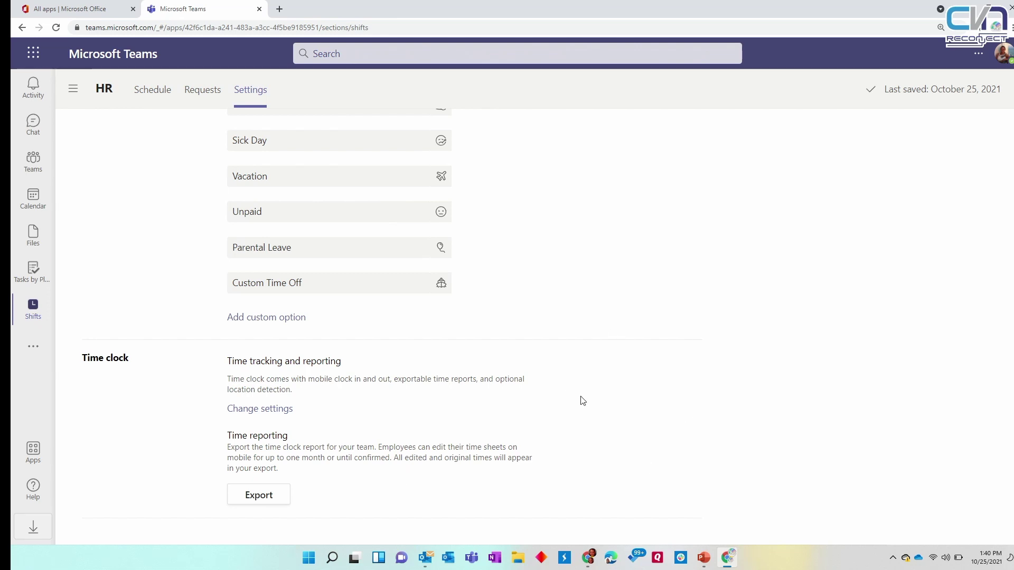
Open the time report export and set its start date to 02/01/2022
{"action": "left_click", "coordinate": [274, 497]}
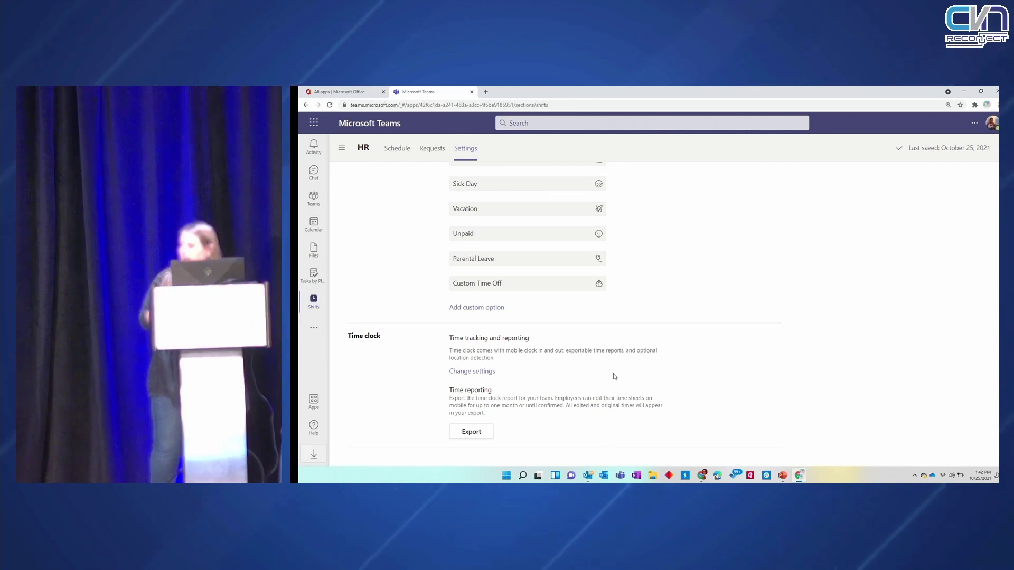
{"action": "left_click", "coordinate": [472, 431]}
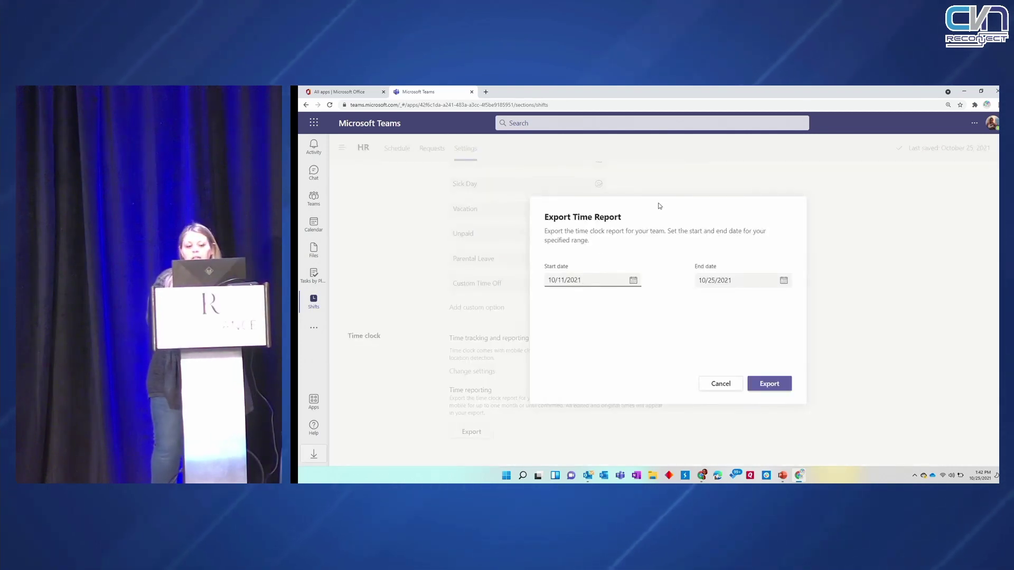
{"action": "left_click", "coordinate": [633, 280]}
{"action": "left_click", "coordinate": [634, 300]}
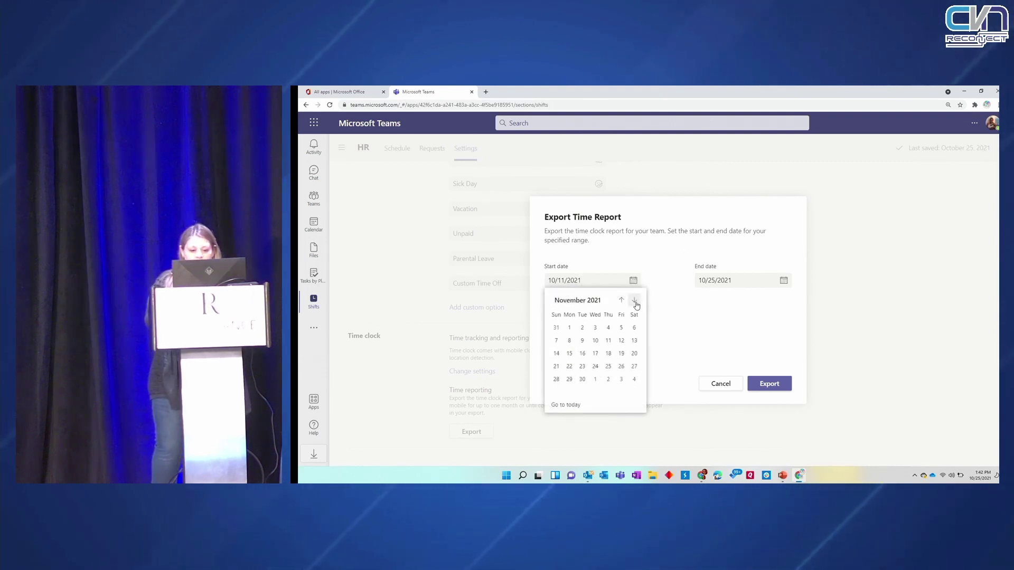
{"action": "left_click", "coordinate": [634, 300]}
{"action": "left_click", "coordinate": [634, 300]}
{"action": "left_click", "coordinate": [634, 300]}
{"action": "left_click", "coordinate": [581, 329]}
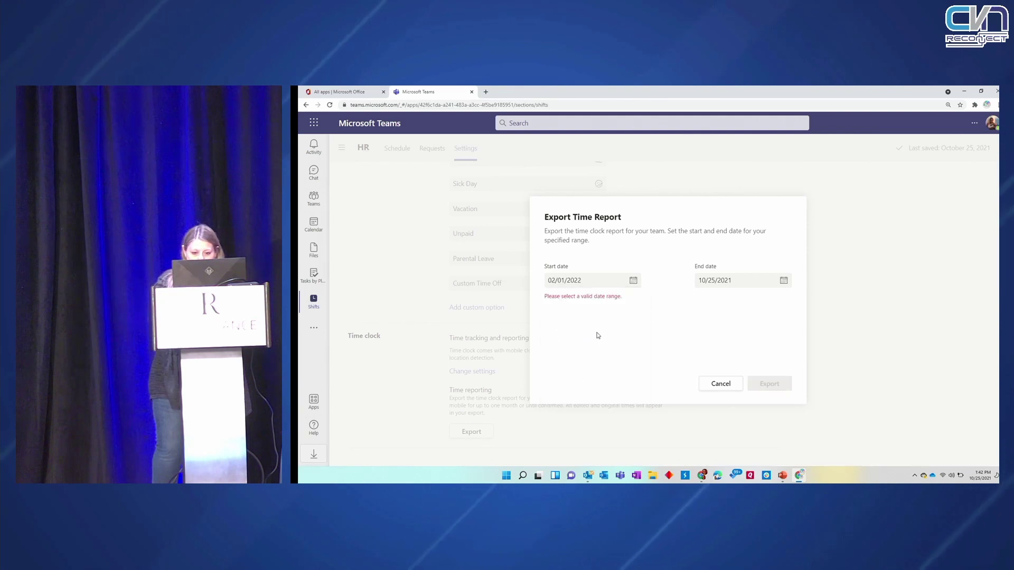
{"action": "left_click", "coordinate": [783, 279]}
{"action": "left_click", "coordinate": [669, 296]}
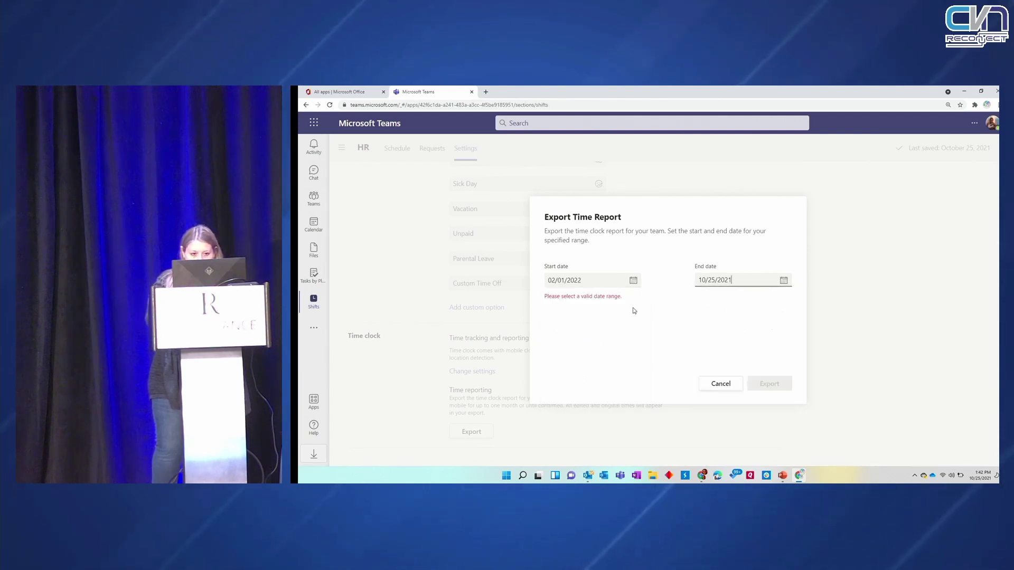
Set the time report's start date to 05/01/2021
{"action": "left_click", "coordinate": [633, 280]}
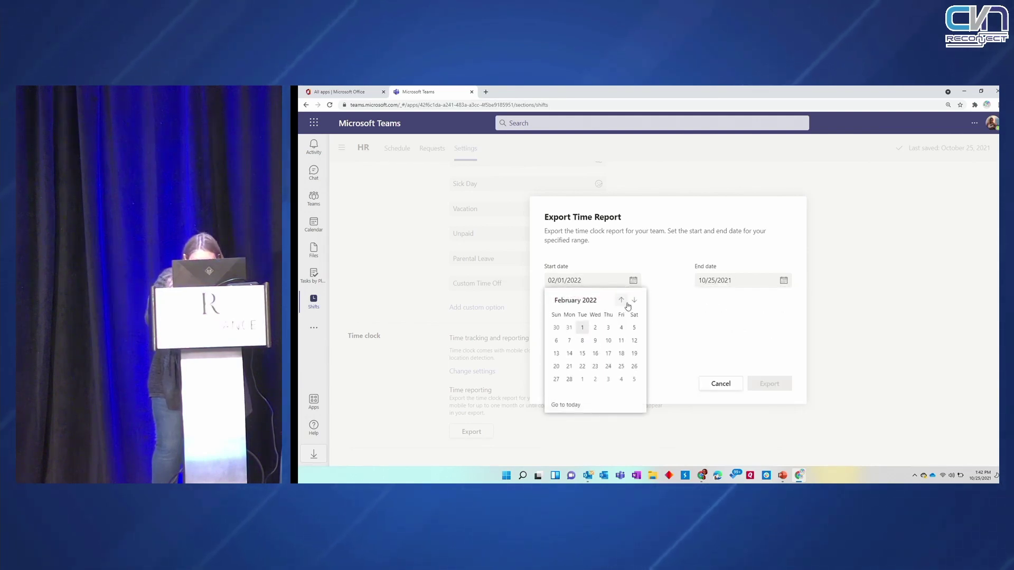
{"action": "left_click", "coordinate": [639, 301]}
{"action": "left_click", "coordinate": [639, 301]}
{"action": "left_click", "coordinate": [634, 300]}
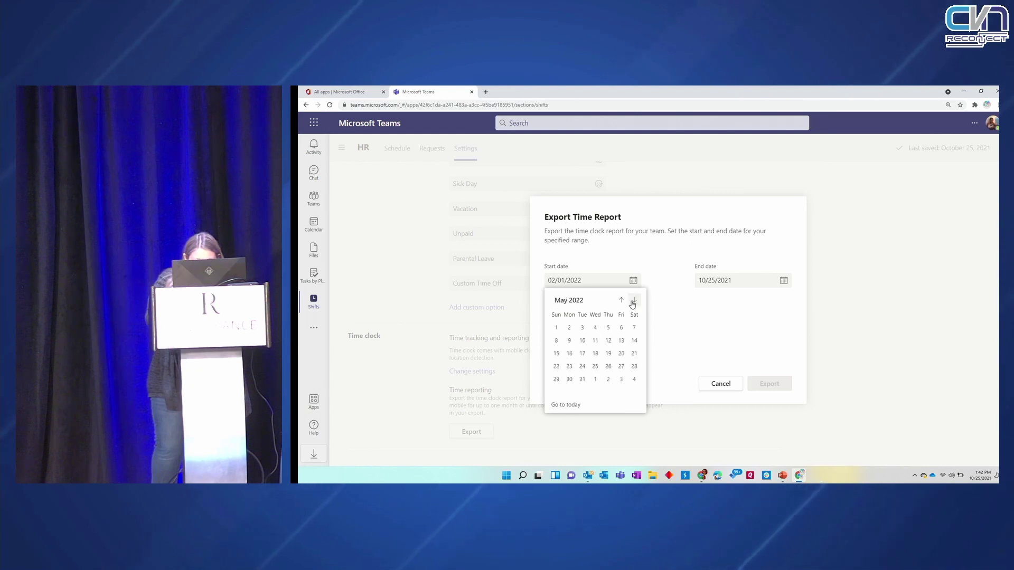
{"action": "left_click", "coordinate": [620, 301]}
{"action": "left_click", "coordinate": [621, 301]}
{"action": "left_click", "coordinate": [620, 300]}
{"action": "left_click", "coordinate": [620, 300]}
{"action": "left_click", "coordinate": [620, 301]}
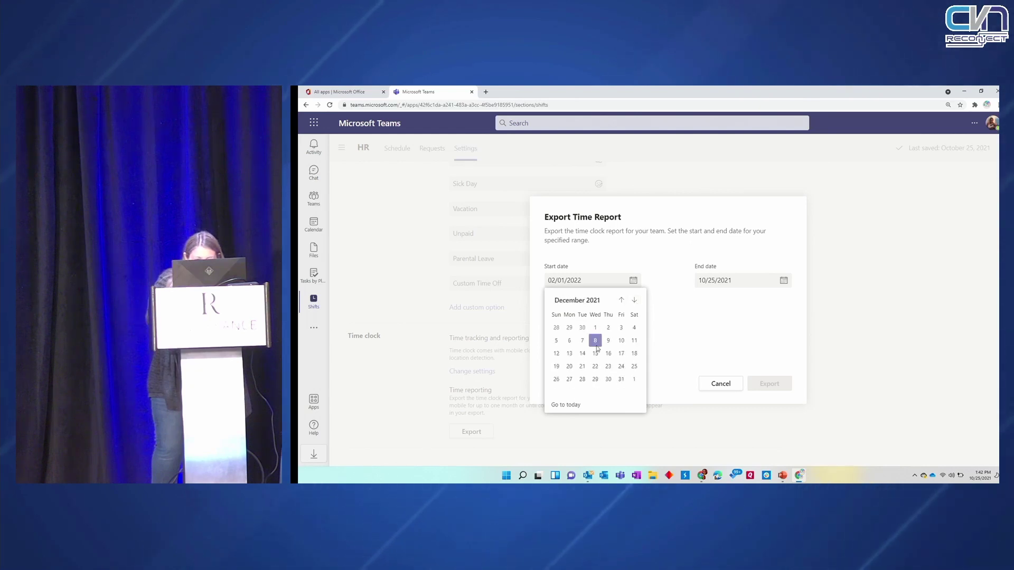
{"action": "left_click", "coordinate": [620, 301]}
{"action": "left_click", "coordinate": [620, 301]}
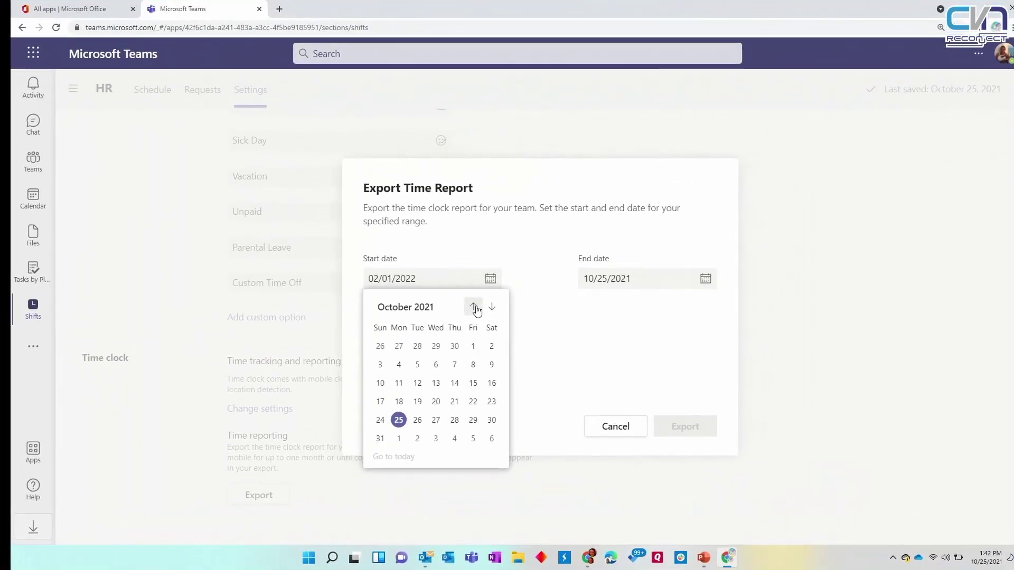
{"action": "left_click", "coordinate": [474, 308]}
{"action": "left_click", "coordinate": [474, 308]}
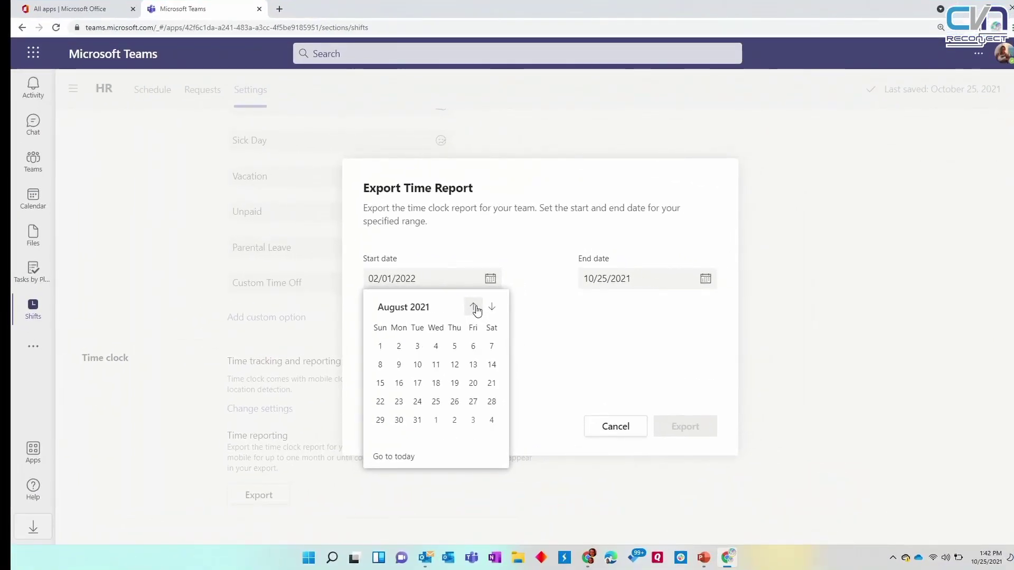
{"action": "left_click", "coordinate": [473, 308]}
{"action": "left_click", "coordinate": [473, 308]}
{"action": "left_click", "coordinate": [474, 308]}
{"action": "left_click", "coordinate": [493, 347]}
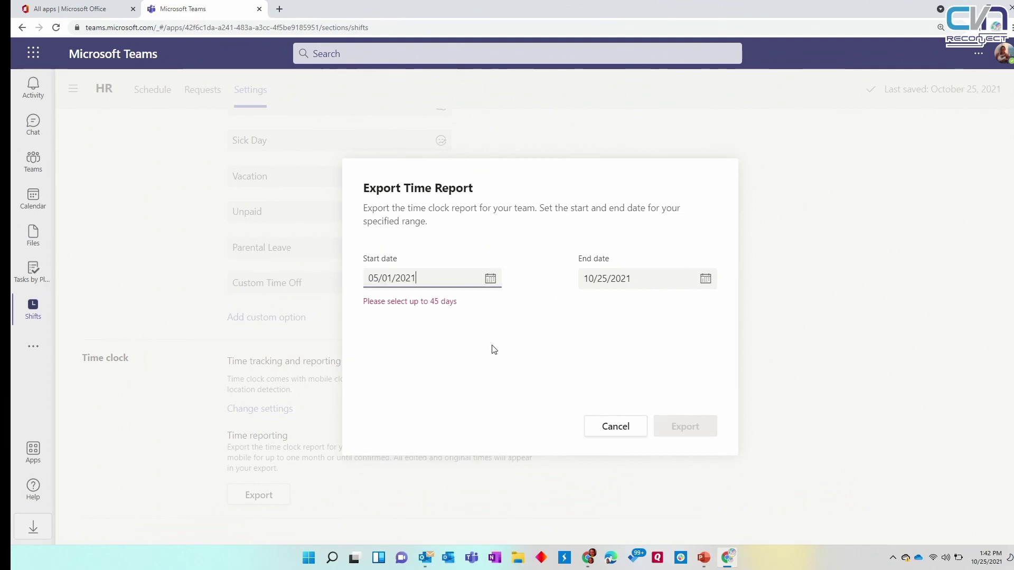
Set the time report's start date to 09/01/2021
{"action": "left_click", "coordinate": [491, 280]}
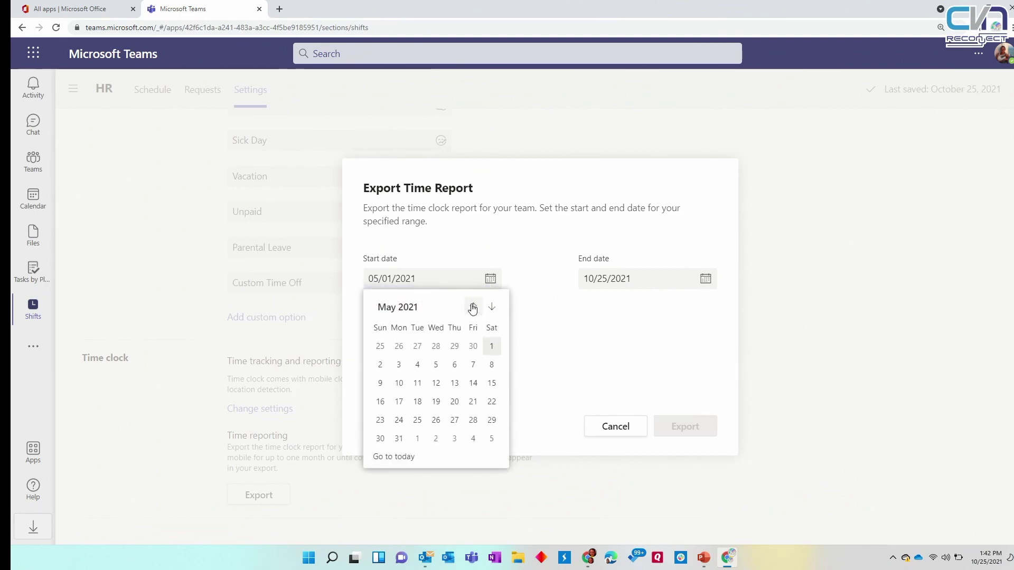
{"action": "left_click", "coordinate": [492, 308]}
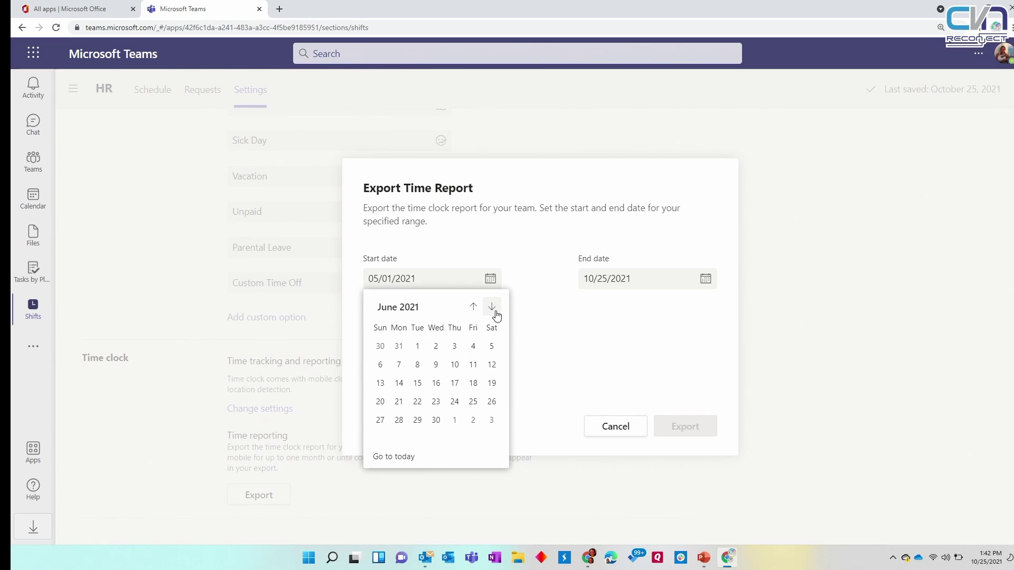
{"action": "left_click", "coordinate": [492, 308]}
{"action": "left_click", "coordinate": [492, 308]}
{"action": "left_click", "coordinate": [492, 308]}
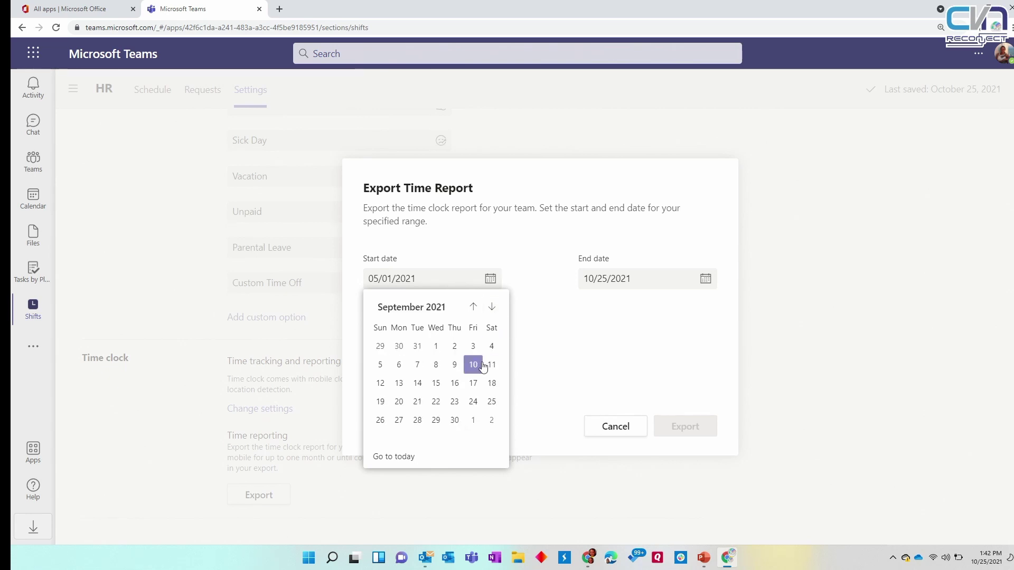
{"action": "left_click", "coordinate": [437, 347]}
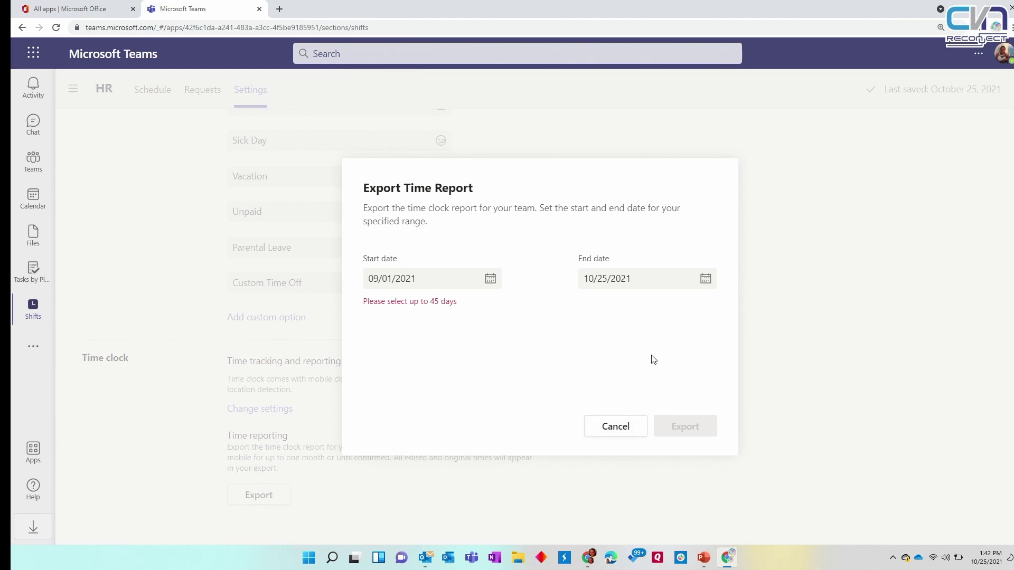
Set the time report's start date to 10/01/2021 and export the report
{"action": "left_click", "coordinate": [679, 276]}
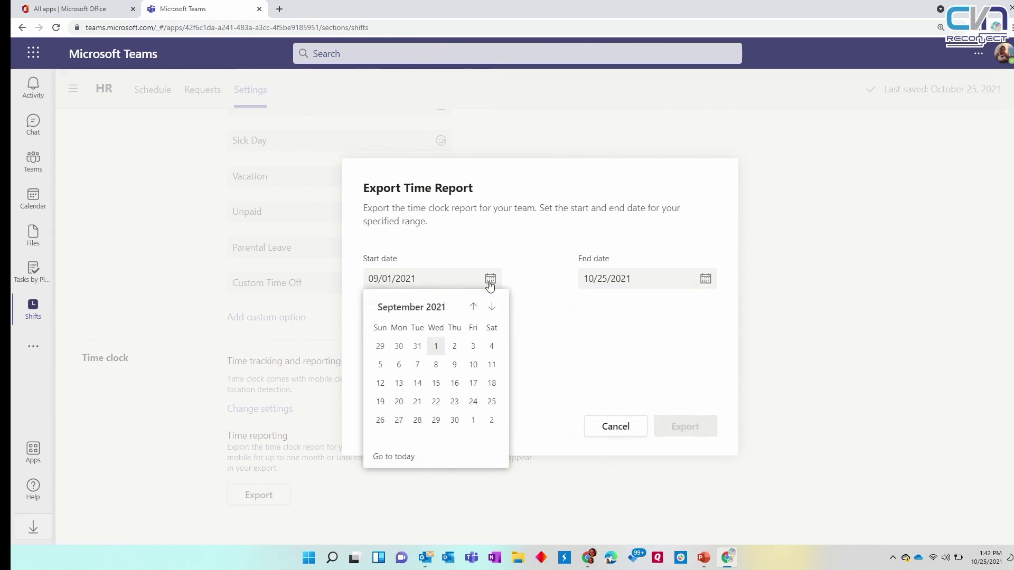
{"action": "left_click", "coordinate": [536, 312]}
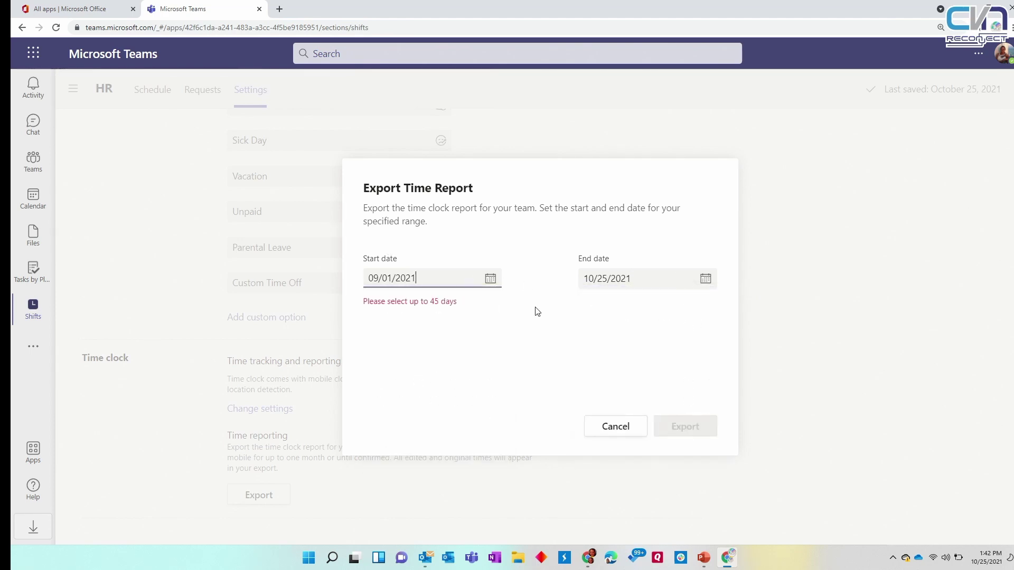
{"action": "left_click", "coordinate": [496, 283]}
{"action": "left_click", "coordinate": [474, 308]}
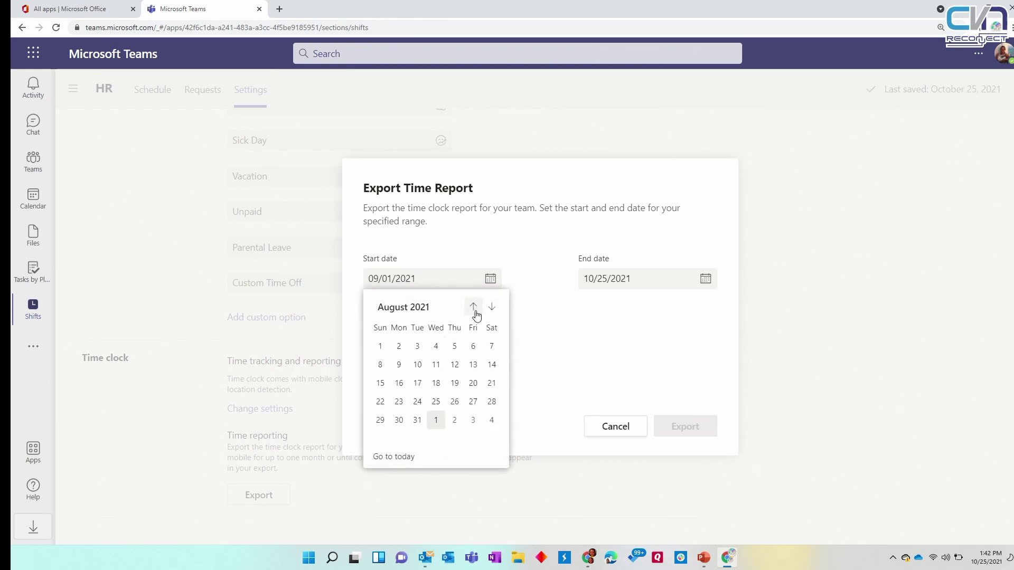
{"action": "left_click", "coordinate": [394, 458]}
{"action": "left_click", "coordinate": [457, 362]}
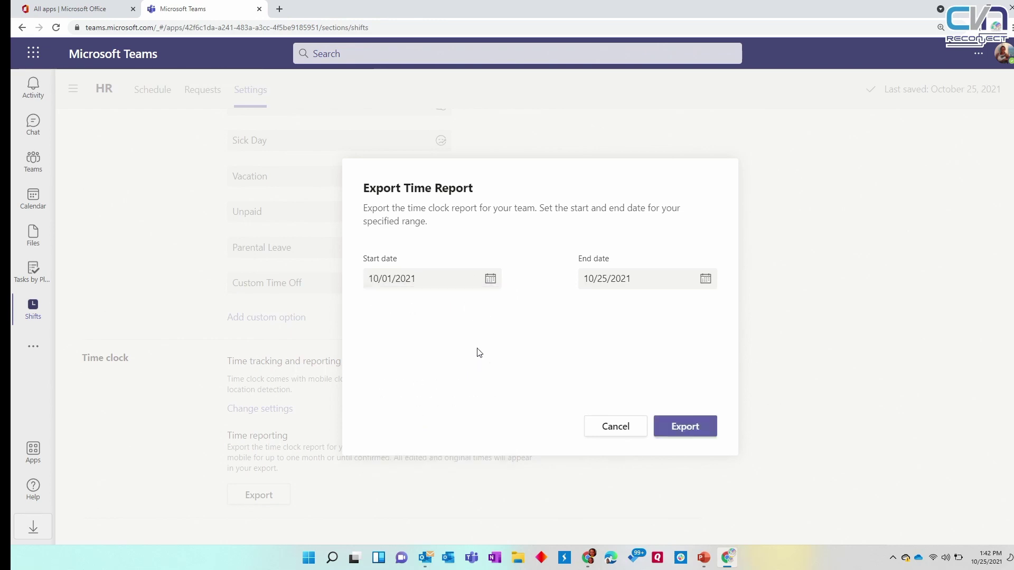
{"action": "left_click", "coordinate": [682, 425]}
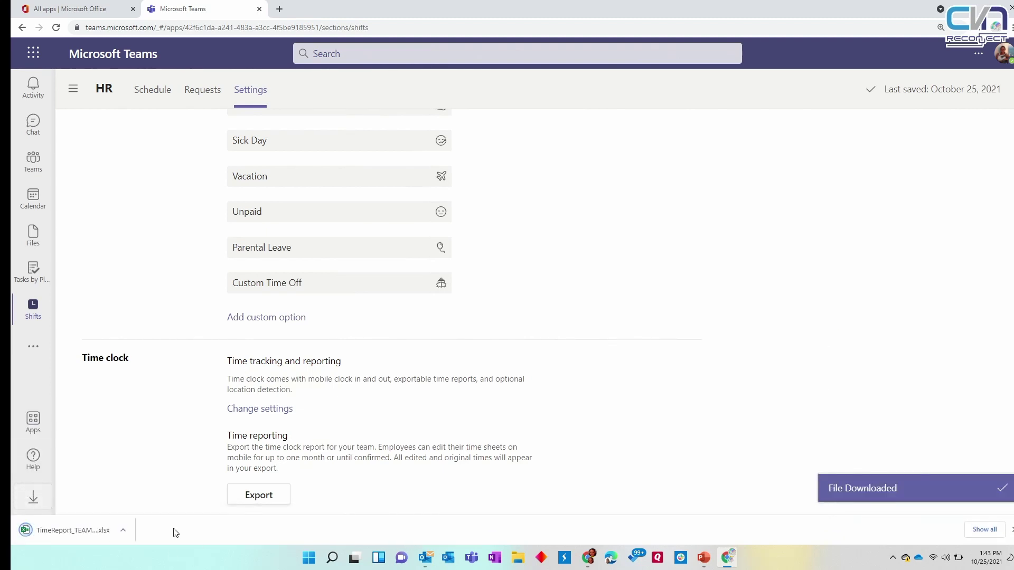
Open the downloaded time report workbook in Excel and magnify the Final Time Clock Report sheet for easier reading
{"action": "left_click", "coordinate": [64, 532]}
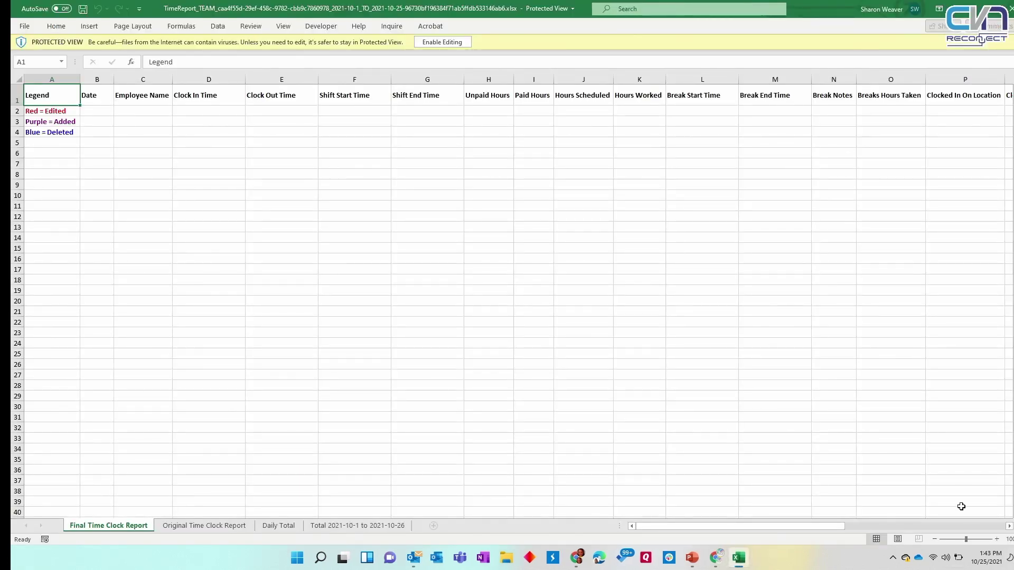
{"action": "left_click", "coordinate": [996, 539]}
{"action": "left_click", "coordinate": [996, 539]}
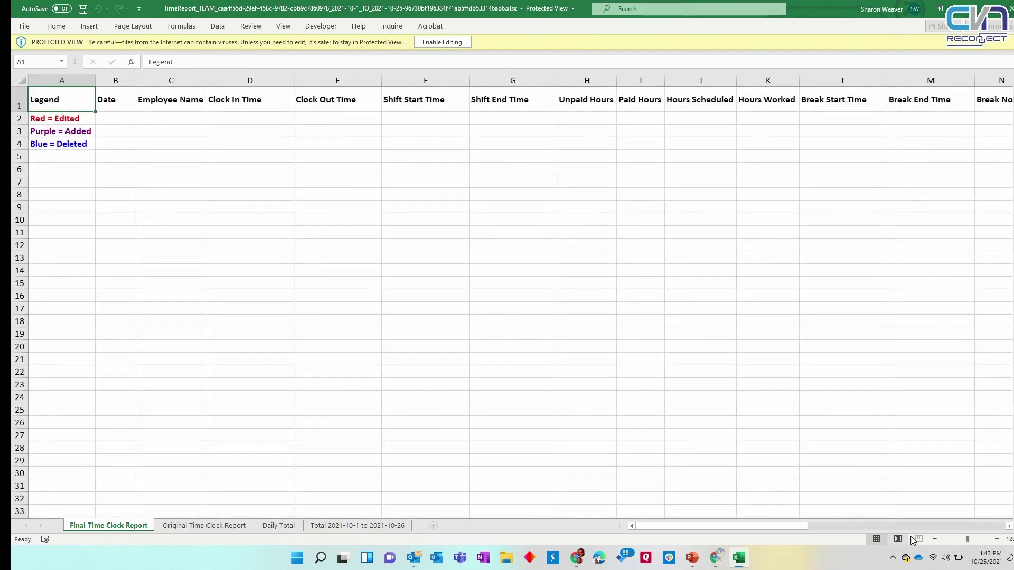
{"action": "left_click", "coordinate": [996, 539]}
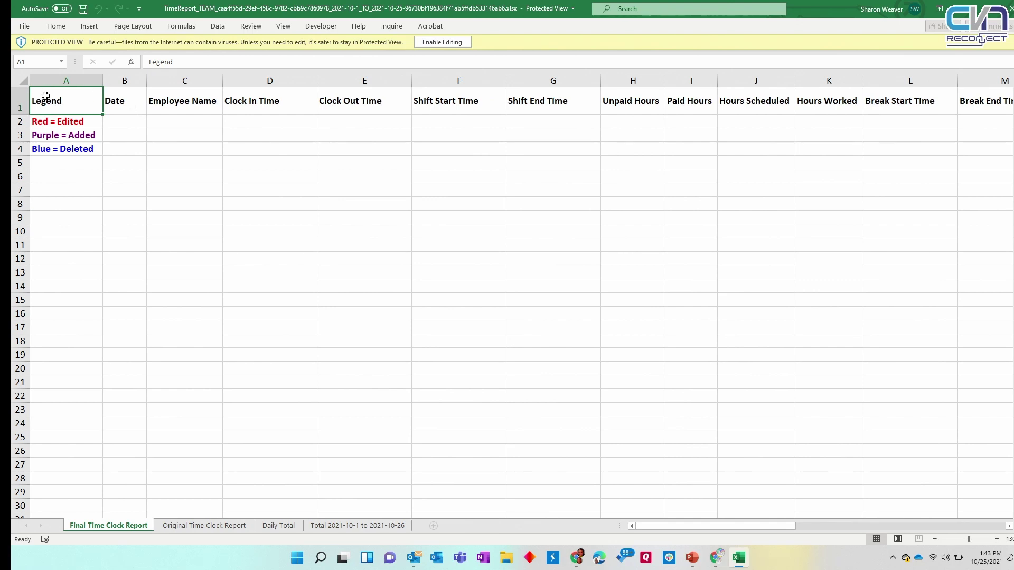
Examine the Final Time Clock Report's color legend and its column headings, from dates and clock times to shift, paid and unpaid hours
{"action": "left_click_drag", "start_coordinate": [46, 96], "coordinate": [541, 98]}
{"action": "left_click", "coordinate": [486, 192]}
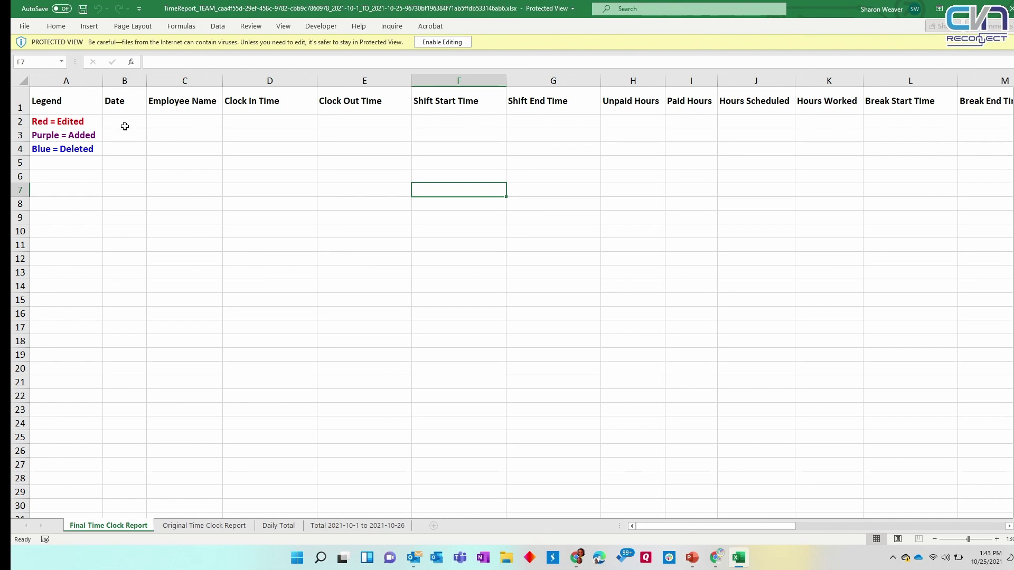
{"action": "left_click_drag", "start_coordinate": [59, 122], "coordinate": [66, 191]}
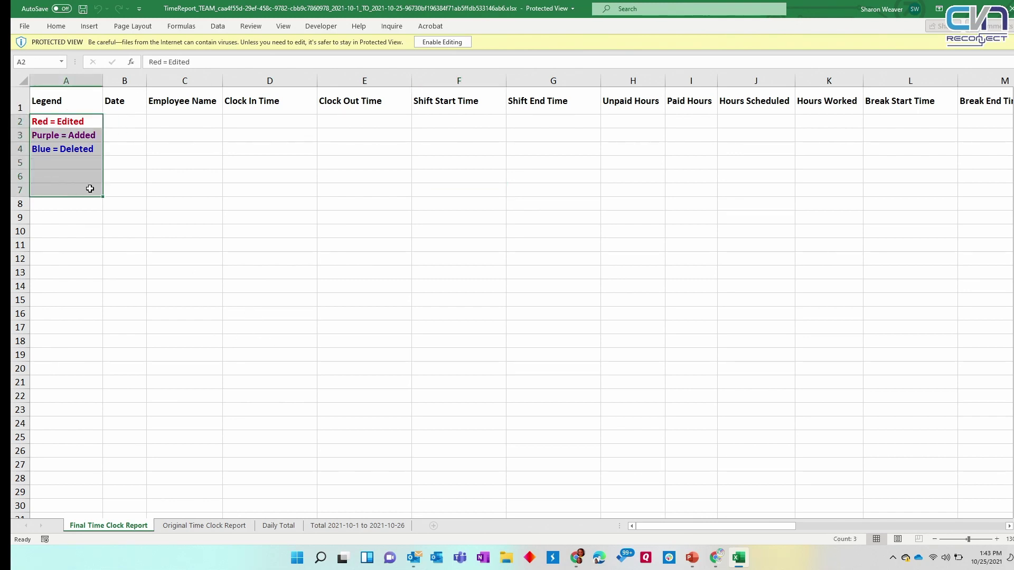
{"action": "left_click", "coordinate": [124, 104]}
{"action": "left_click", "coordinate": [153, 101]}
{"action": "left_click", "coordinate": [278, 102]}
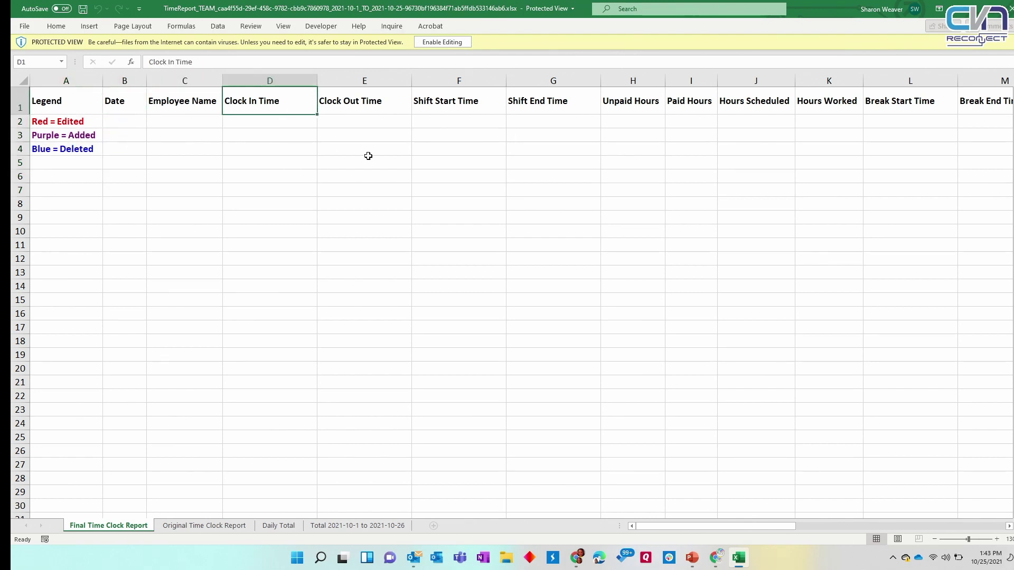
{"action": "left_click", "coordinate": [464, 102]}
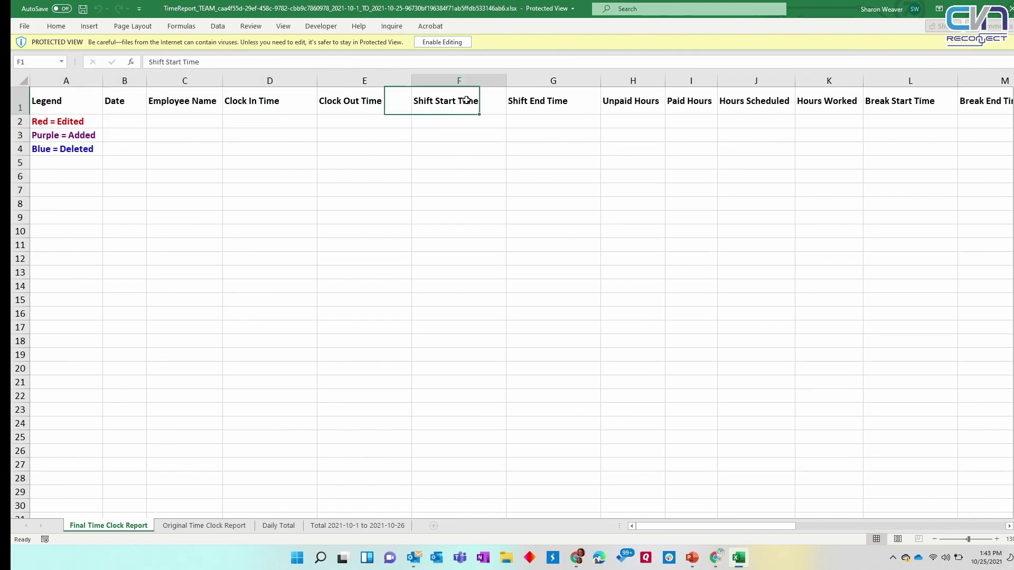
{"action": "left_click", "coordinate": [558, 95]}
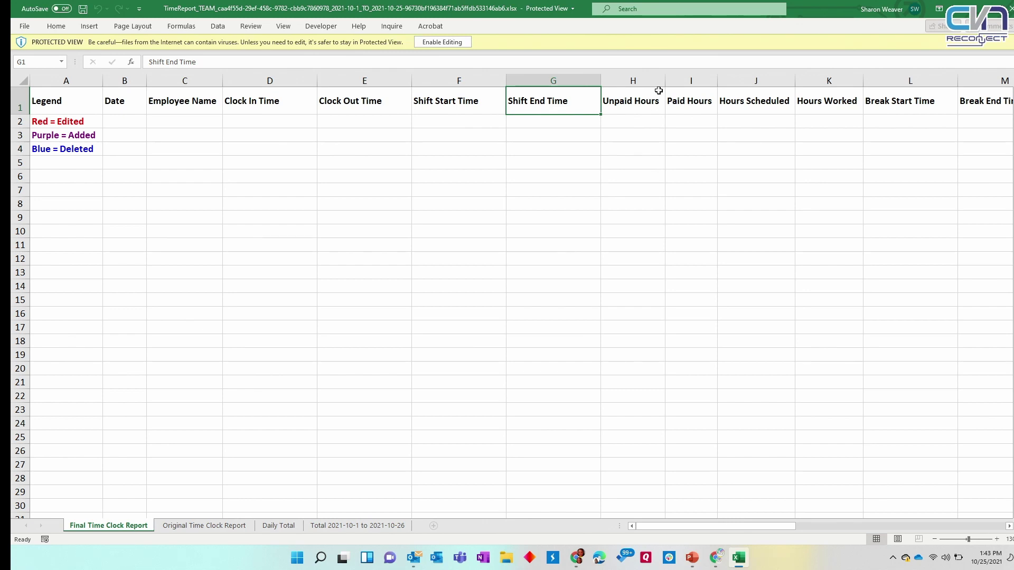
{"action": "left_click", "coordinate": [635, 100]}
{"action": "key", "text": "Right"}
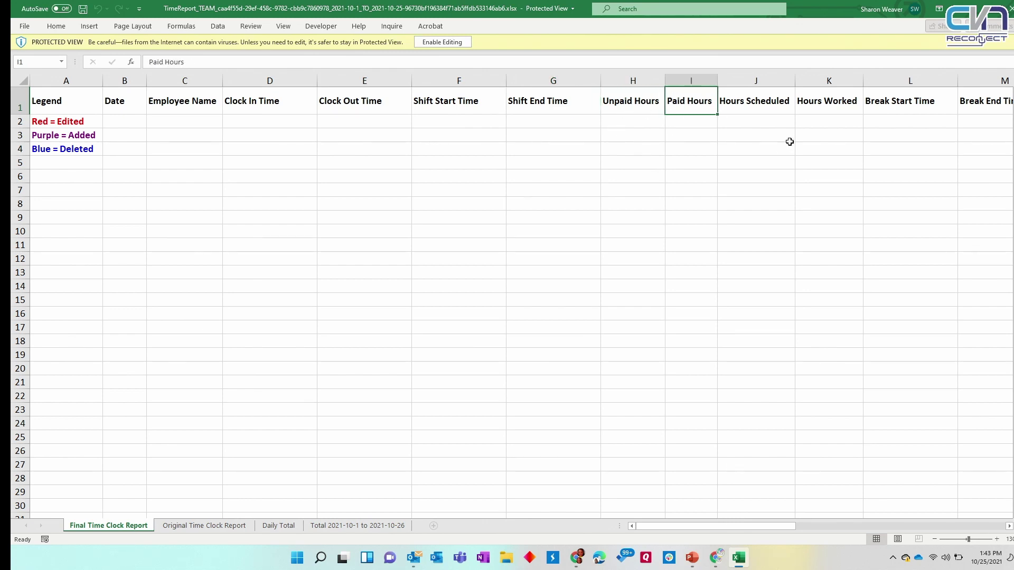
{"action": "left_click_drag", "start_coordinate": [784, 527], "coordinate": [643, 461]}
Review the Original Time Clock Report, Daily Total and date-range Total sheets, and close the workbook
{"action": "left_click", "coordinate": [206, 526]}
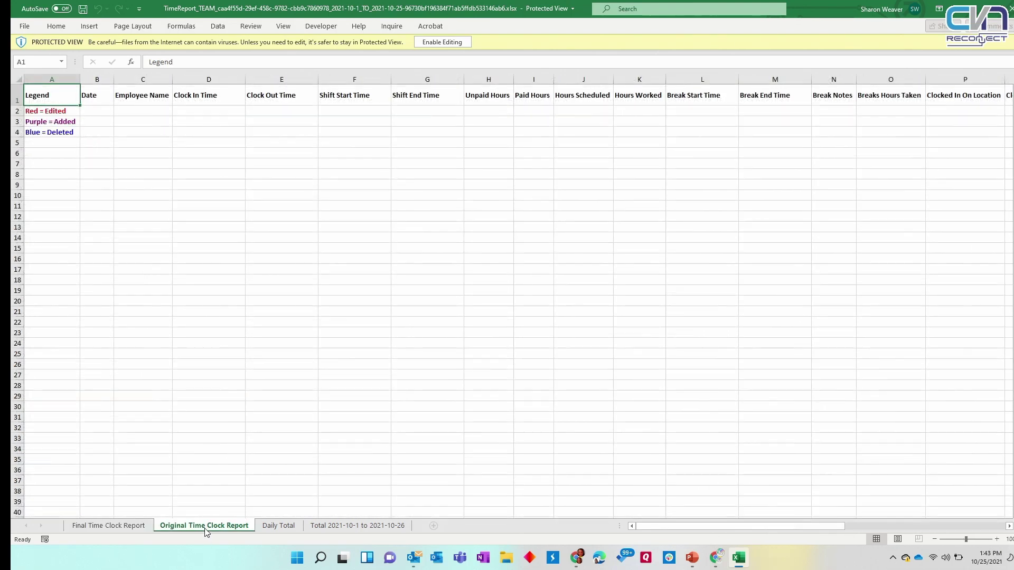
{"action": "left_click", "coordinate": [287, 526]}
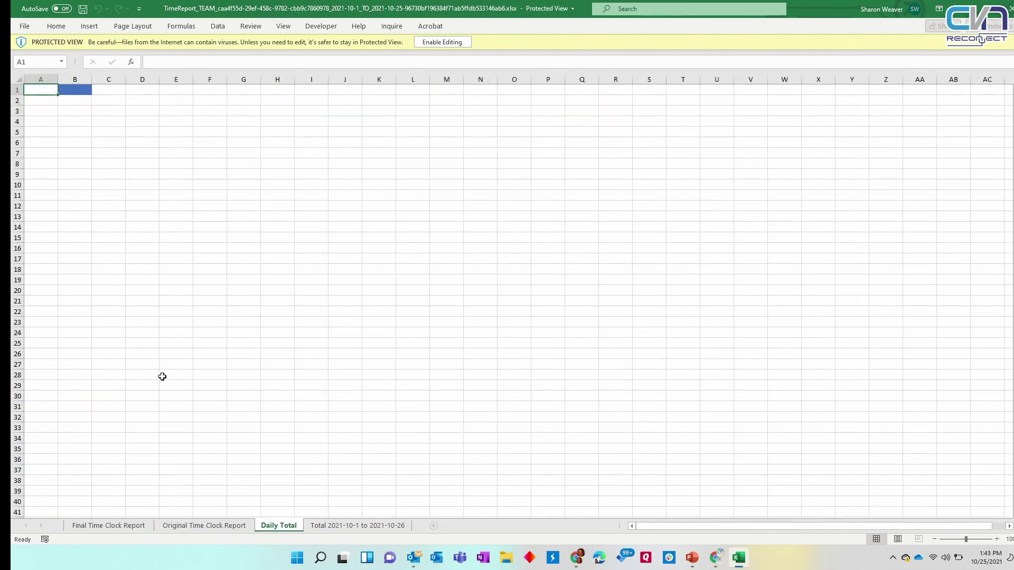
{"action": "left_click", "coordinate": [357, 526]}
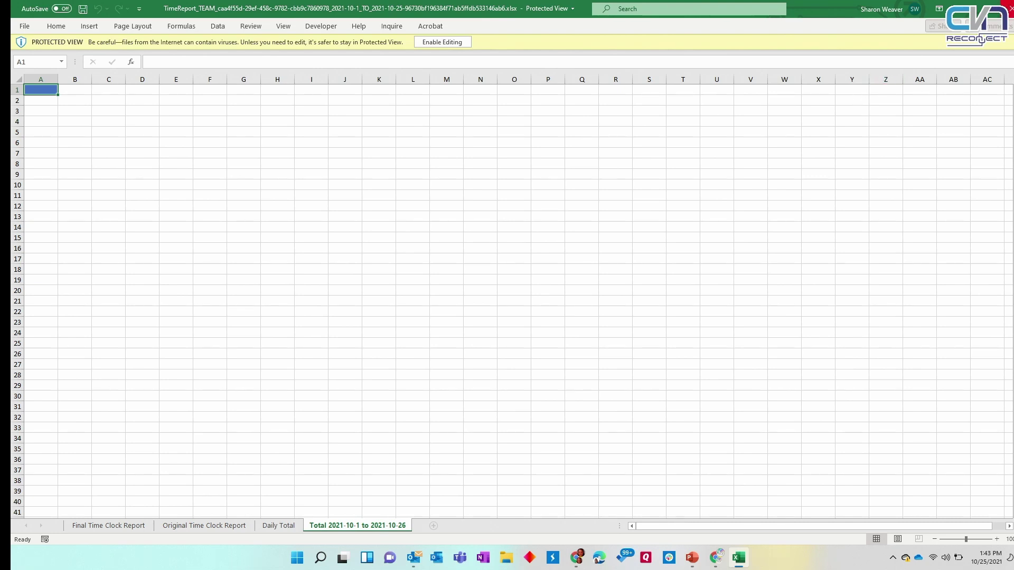
{"action": "left_click", "coordinate": [1009, 8]}
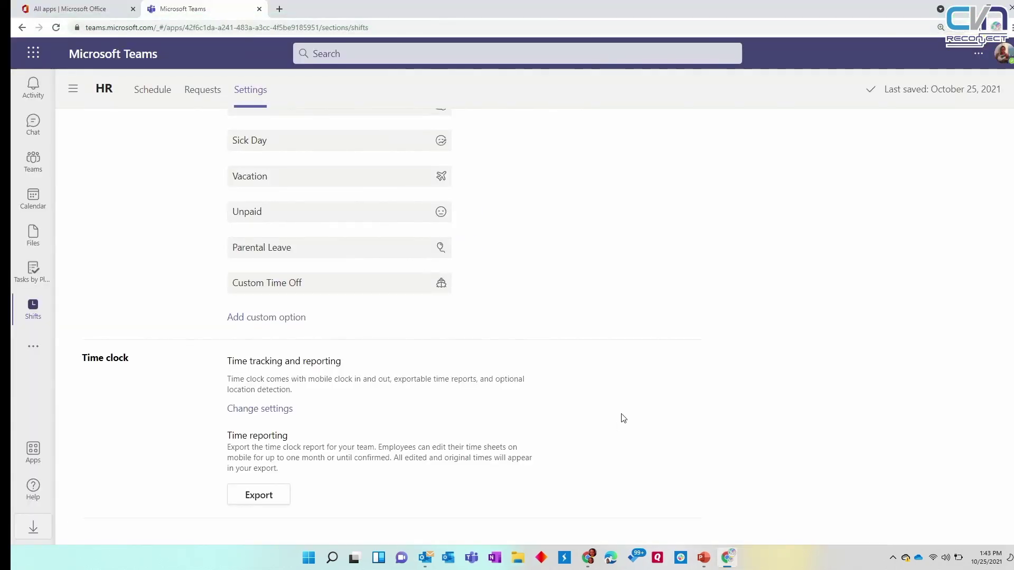
Return to the HR team's schedule and start a time-off entry for the first On Call - AM team member on Sunday, October 25
{"action": "scroll", "coordinate": [621, 417], "scroll_direction": "up", "scroll_amount": 5}
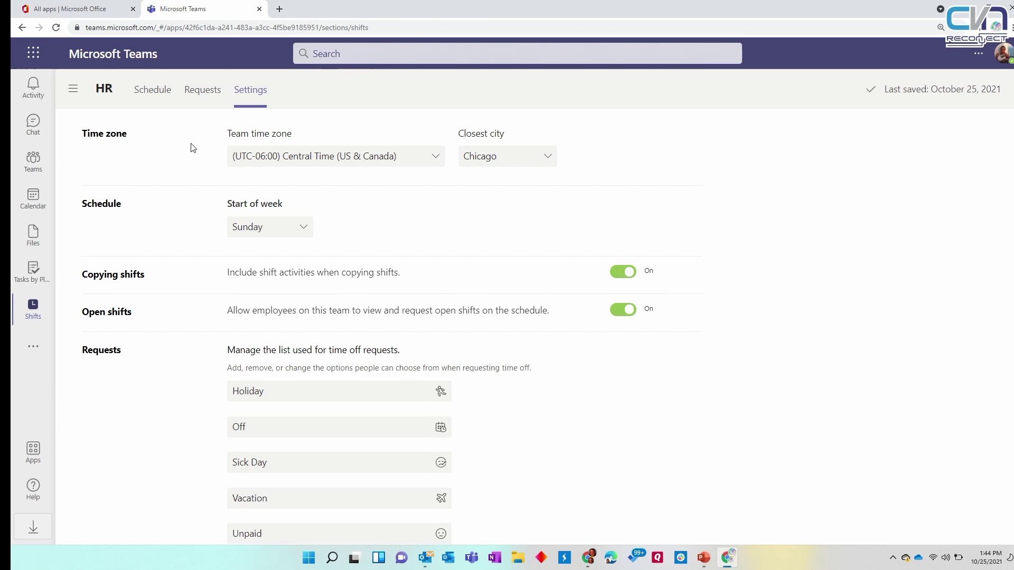
{"action": "left_click", "coordinate": [151, 93]}
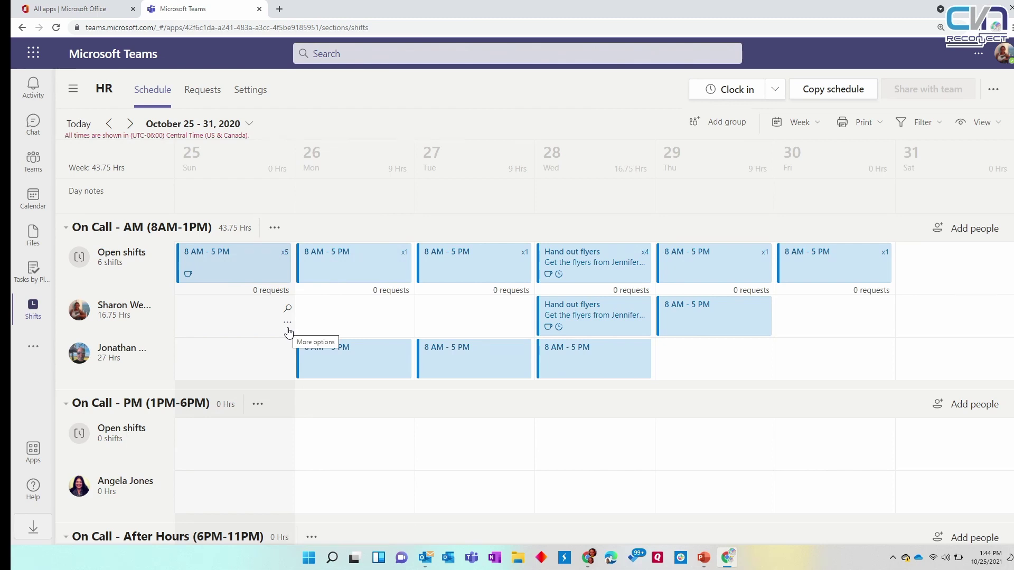
{"action": "left_click", "coordinate": [288, 330]}
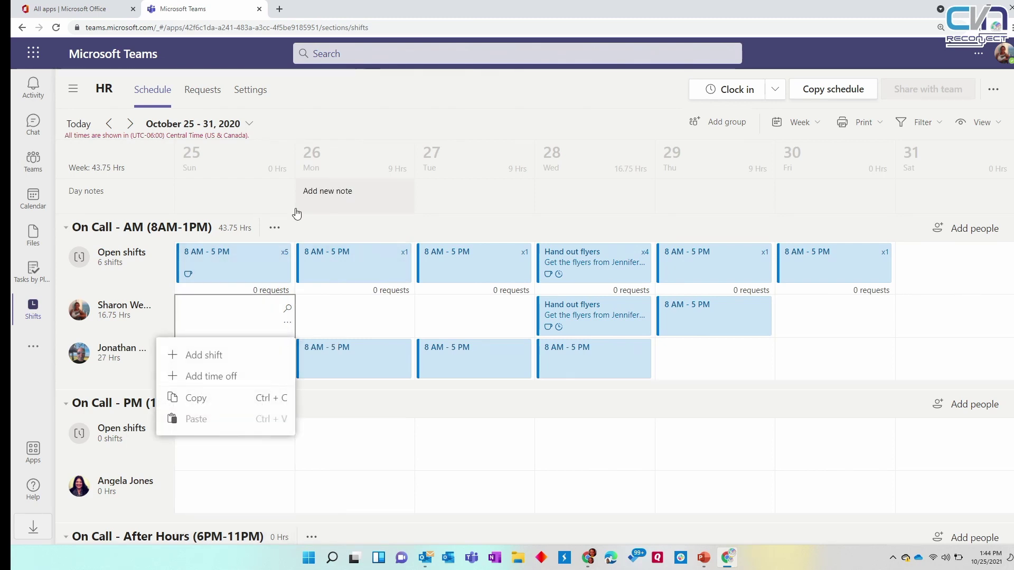
{"action": "left_click", "coordinate": [1002, 282]}
{"action": "left_click", "coordinate": [1005, 276]}
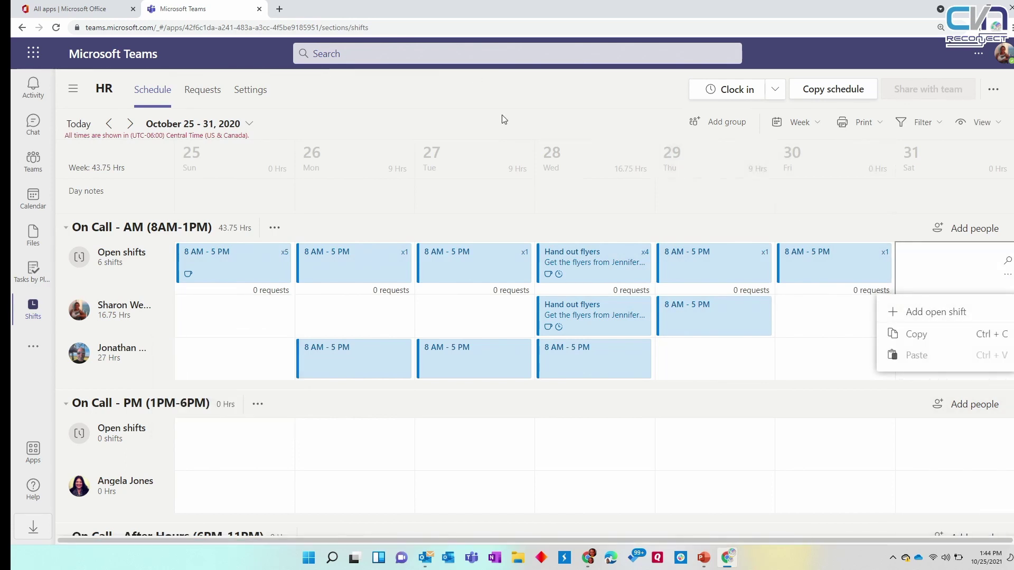
{"action": "left_click", "coordinate": [290, 331]}
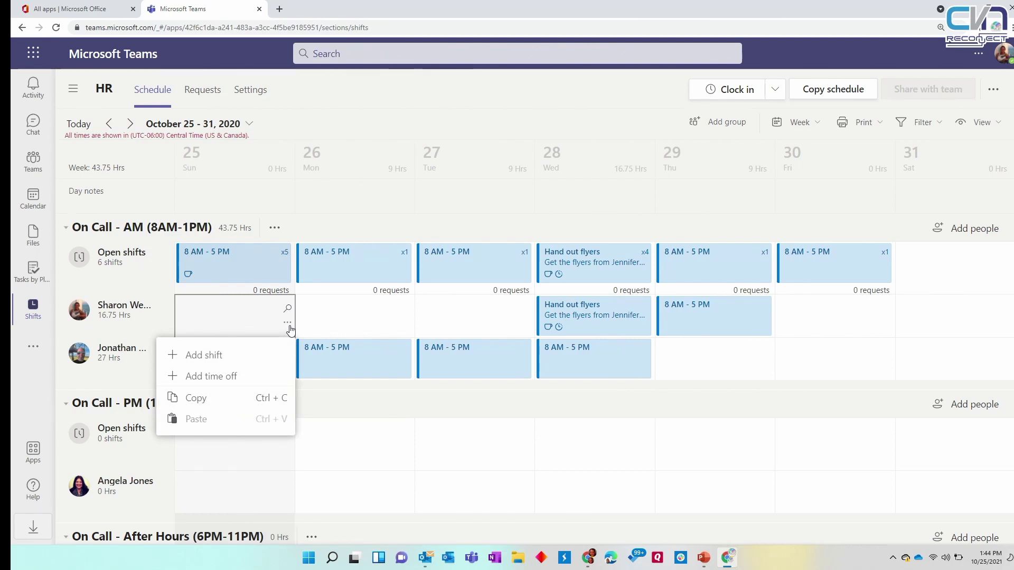
{"action": "left_click", "coordinate": [221, 380]}
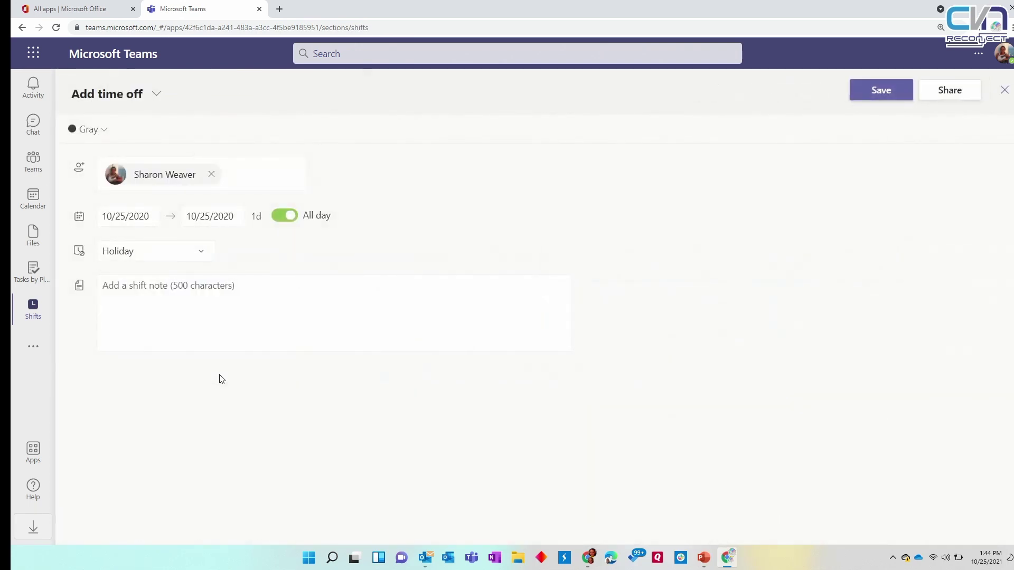
Examine the time-off entry's reason list, start date calendar, and the start and end times offered without the all-day option
{"action": "left_click", "coordinate": [202, 252]}
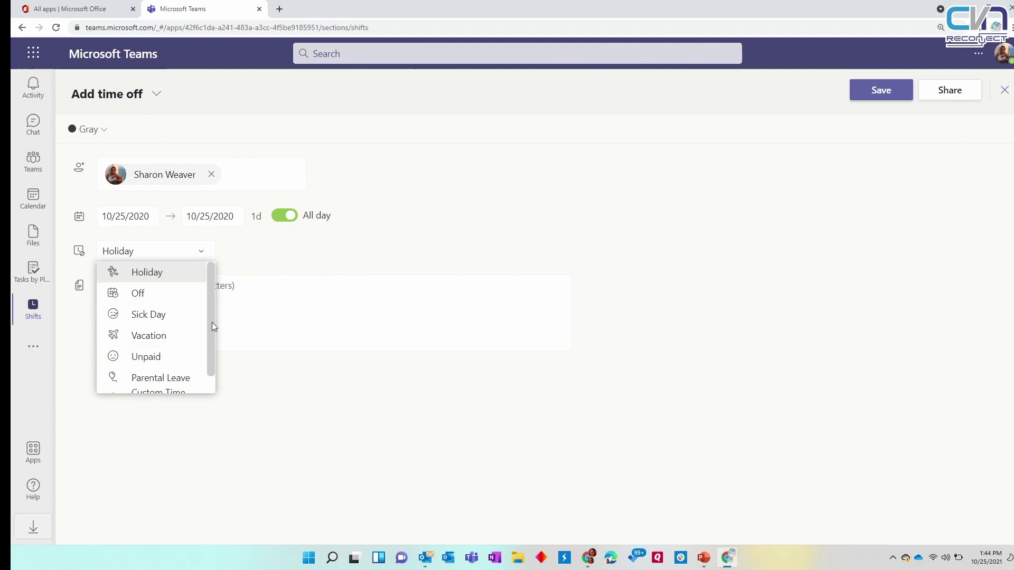
{"action": "scroll", "coordinate": [207, 322], "scroll_direction": "down", "scroll_amount": 1}
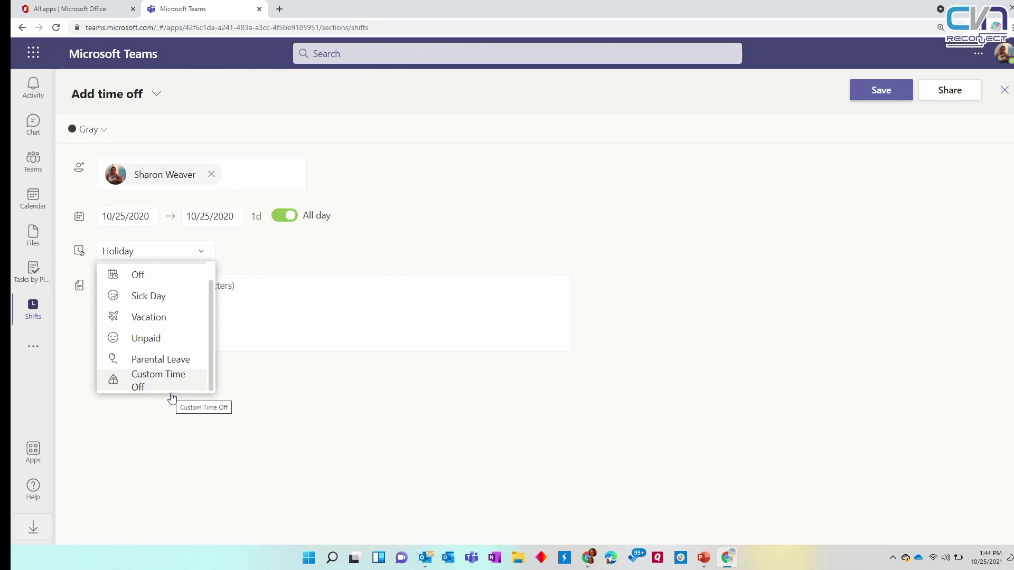
{"action": "left_click", "coordinate": [499, 204]}
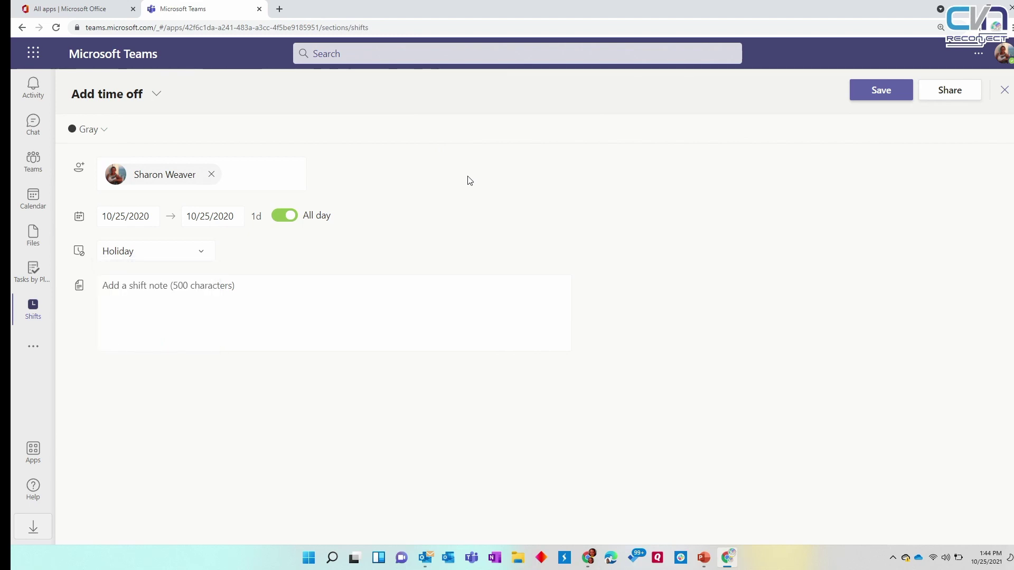
{"action": "left_click", "coordinate": [151, 220]}
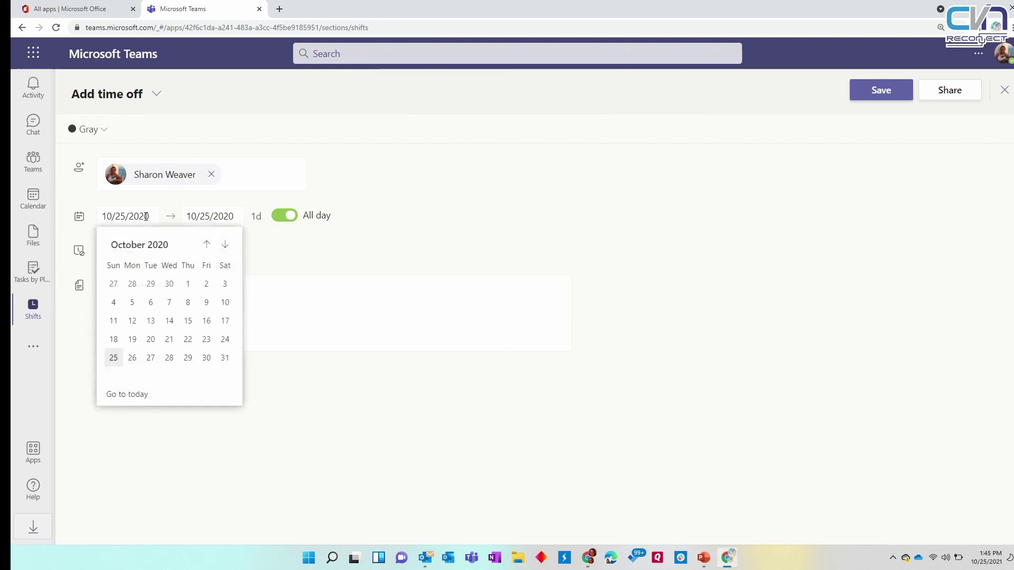
{"action": "left_click", "coordinate": [298, 235]}
{"action": "left_click", "coordinate": [286, 218]}
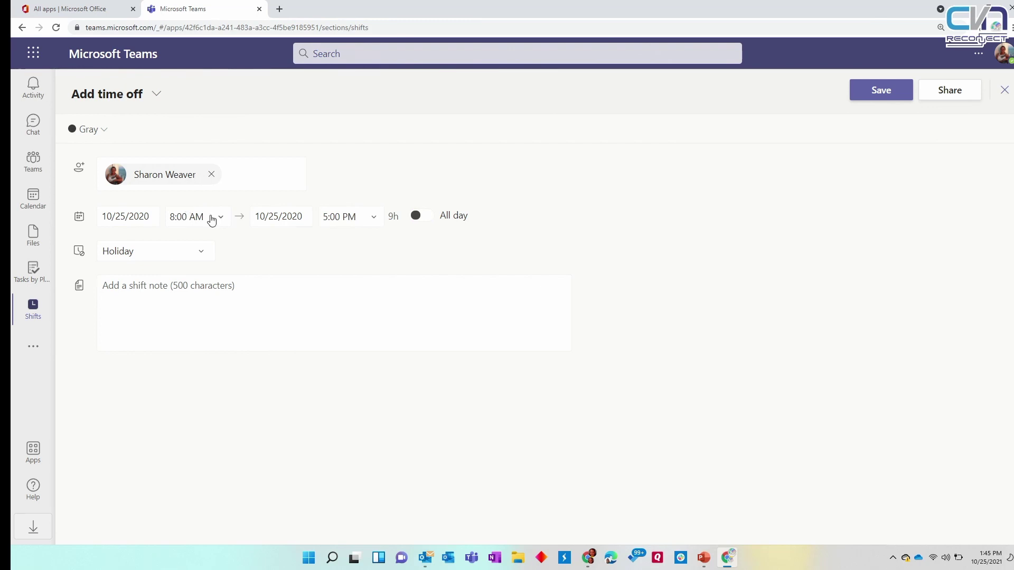
{"action": "left_click", "coordinate": [425, 217]}
{"action": "left_click", "coordinate": [314, 332]}
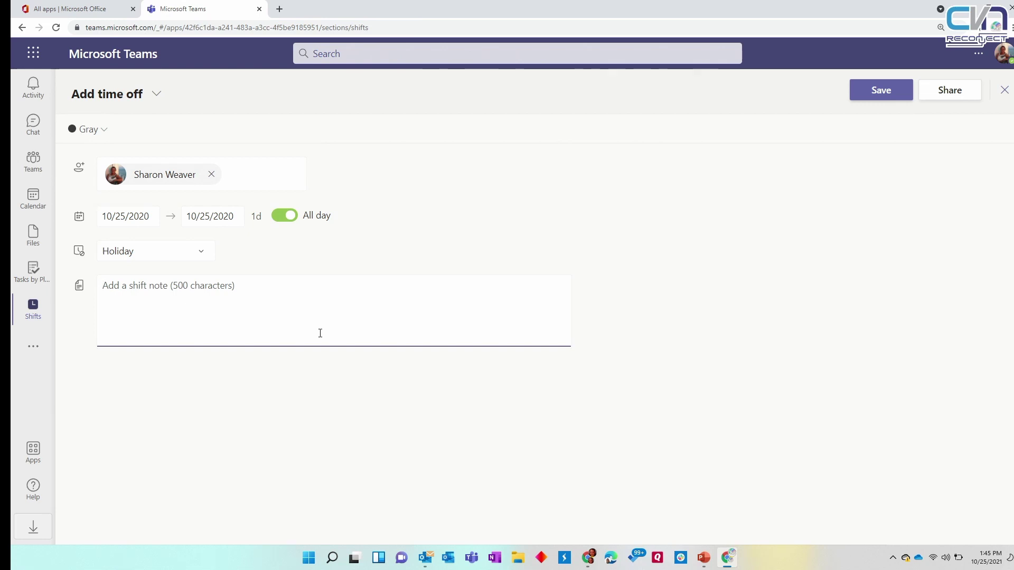
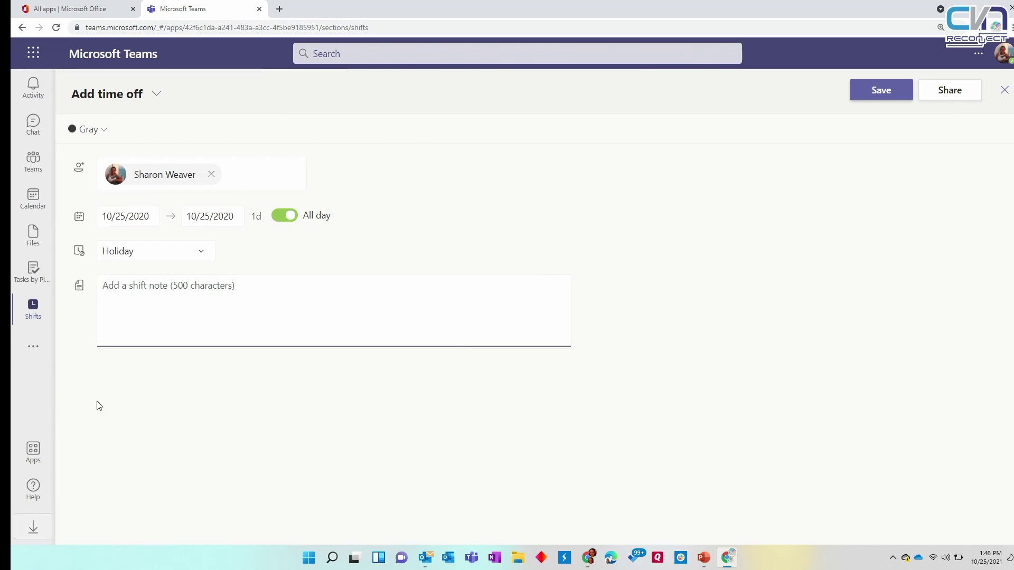
Examine the color choices for the time-off entry and discard the entry
{"action": "left_click", "coordinate": [105, 130]}
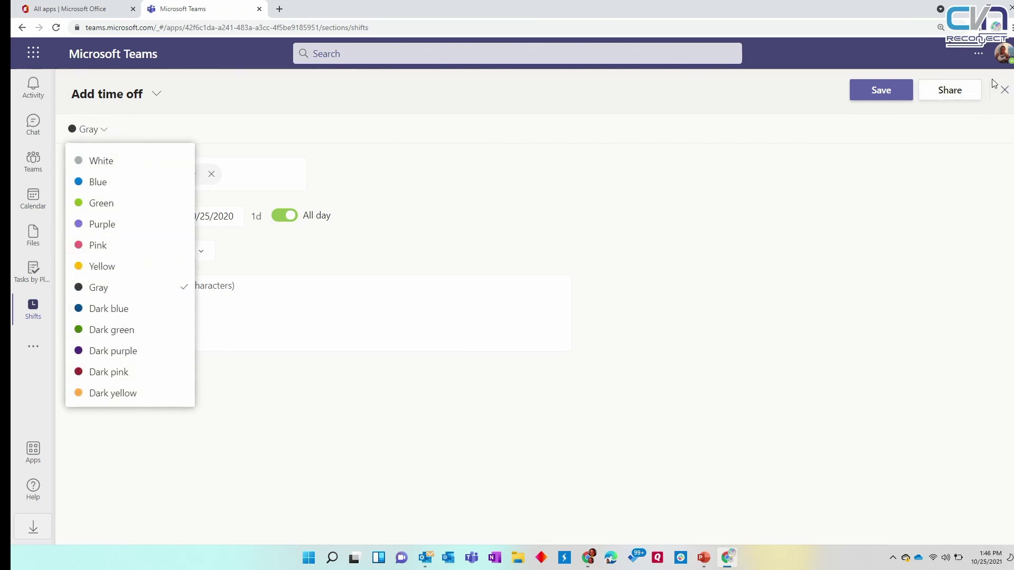
{"action": "left_click", "coordinate": [1005, 90]}
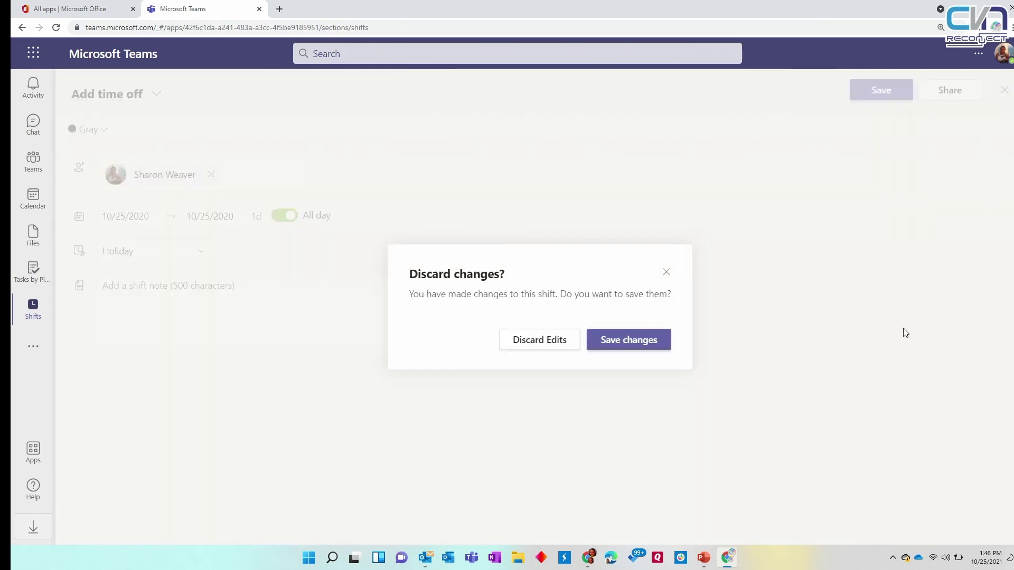
{"action": "left_click", "coordinate": [539, 340]}
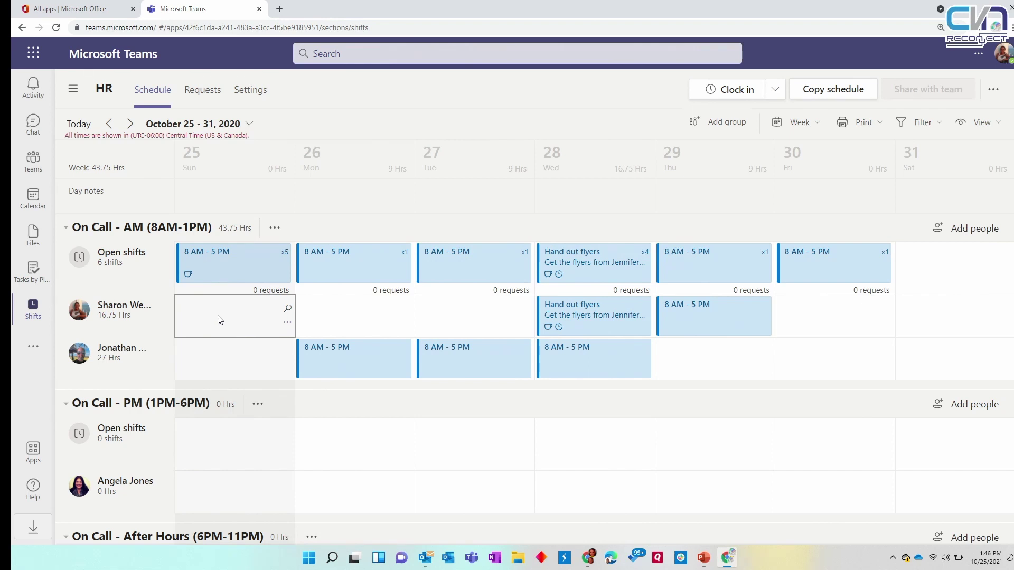
Start an all-day time-off entry for the first On Call - AM team member on Sunday, October 25, with the reason Custom Time Off
{"action": "left_click", "coordinate": [288, 323]}
{"action": "left_click", "coordinate": [245, 376]}
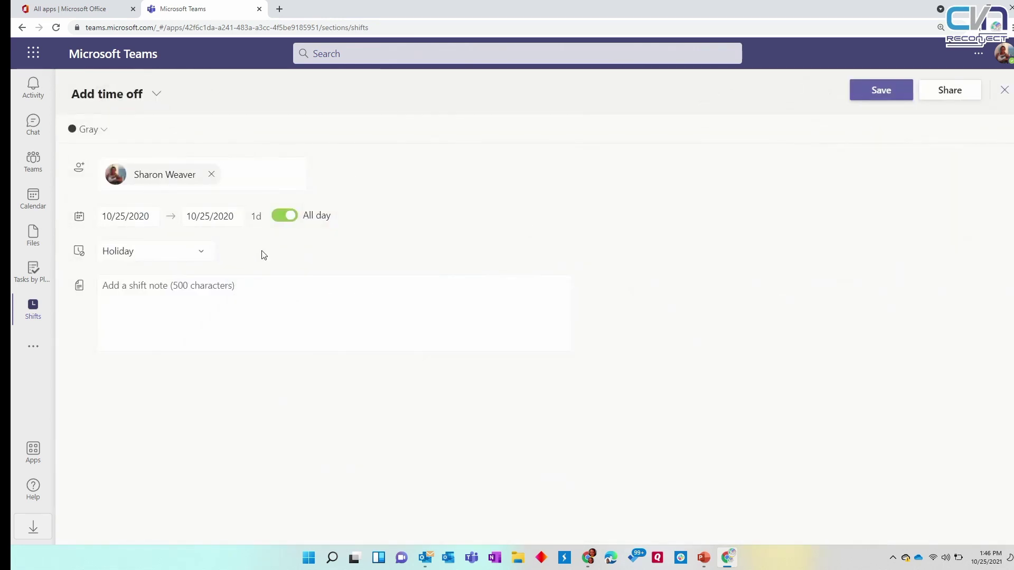
{"action": "left_click", "coordinate": [193, 249]}
{"action": "left_click", "coordinate": [198, 250]}
{"action": "left_click", "coordinate": [211, 258]}
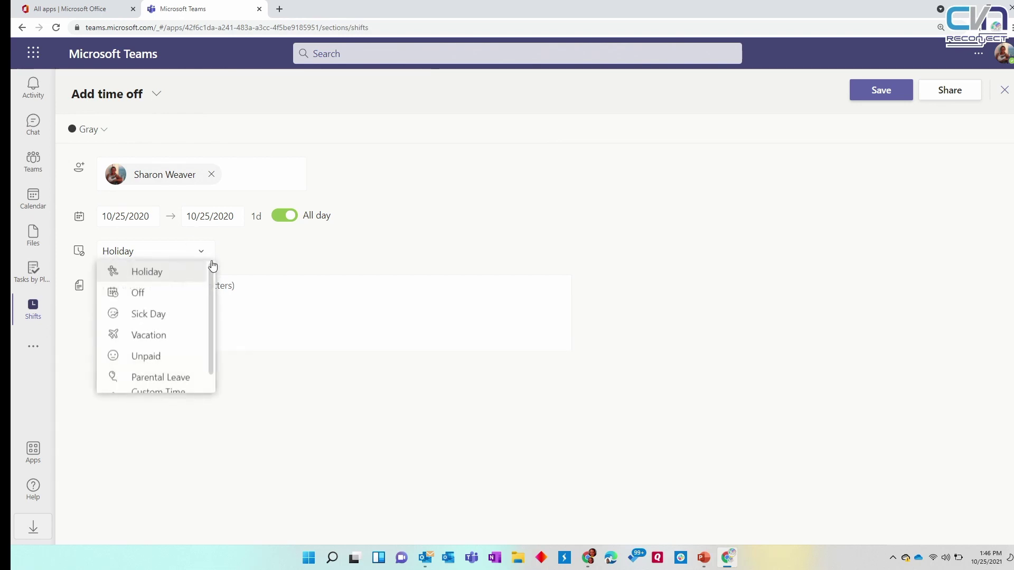
{"action": "left_click_drag", "start_coordinate": [212, 265], "coordinate": [213, 379]}
{"action": "left_click", "coordinate": [180, 381]}
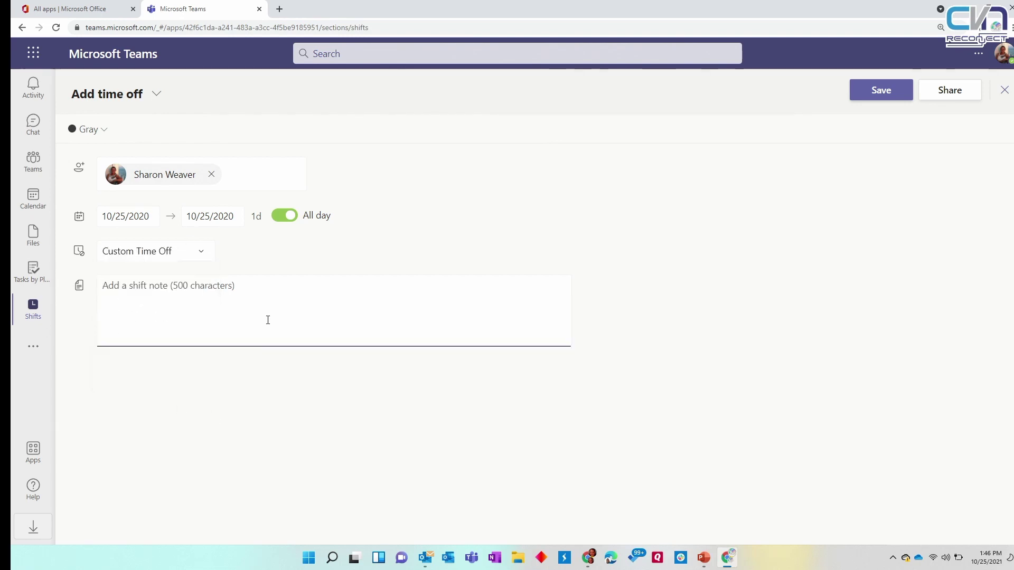
Save the time off with the note "gonna be on a boat" and share the October 25-31 schedule, notifying affected team members only
{"action": "type", "text": "HOi"}
{"action": "key", "text": "BackSpace"}
{"action": "key", "text": "BackSpace"}
{"action": "key", "text": "BackSpace"}
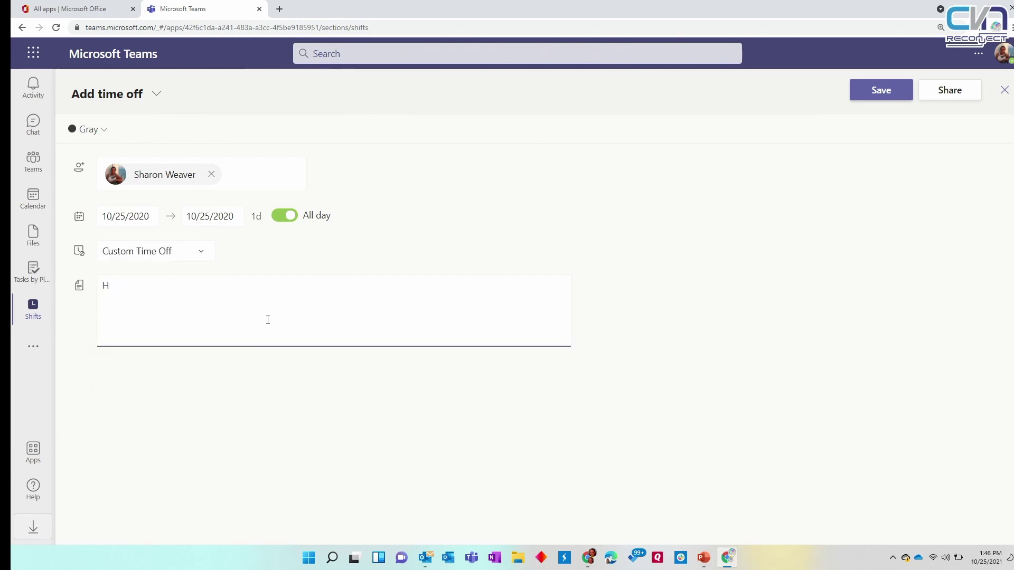
{"action": "type", "text": "gonna be on a boat"}
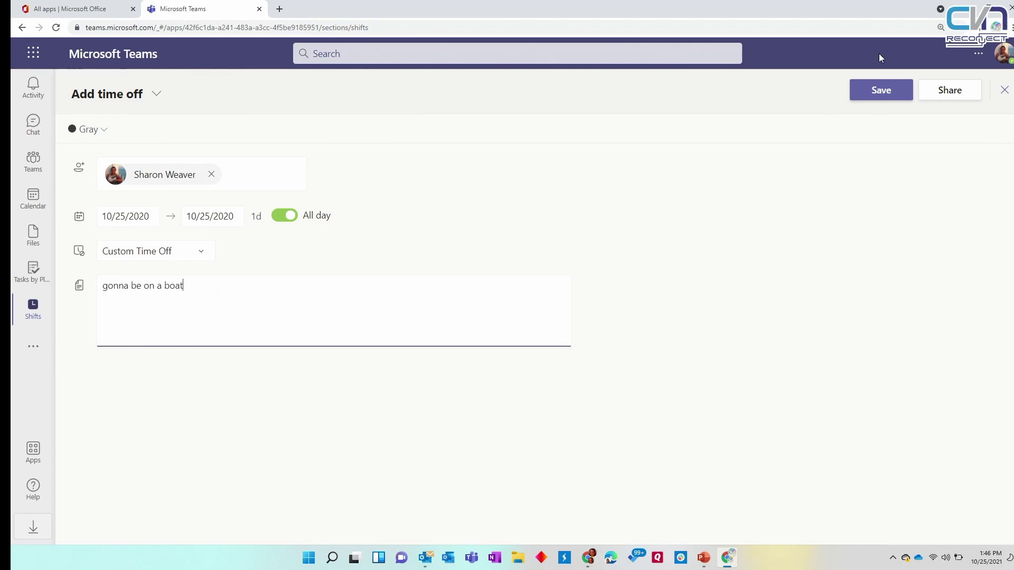
{"action": "left_click", "coordinate": [881, 90]}
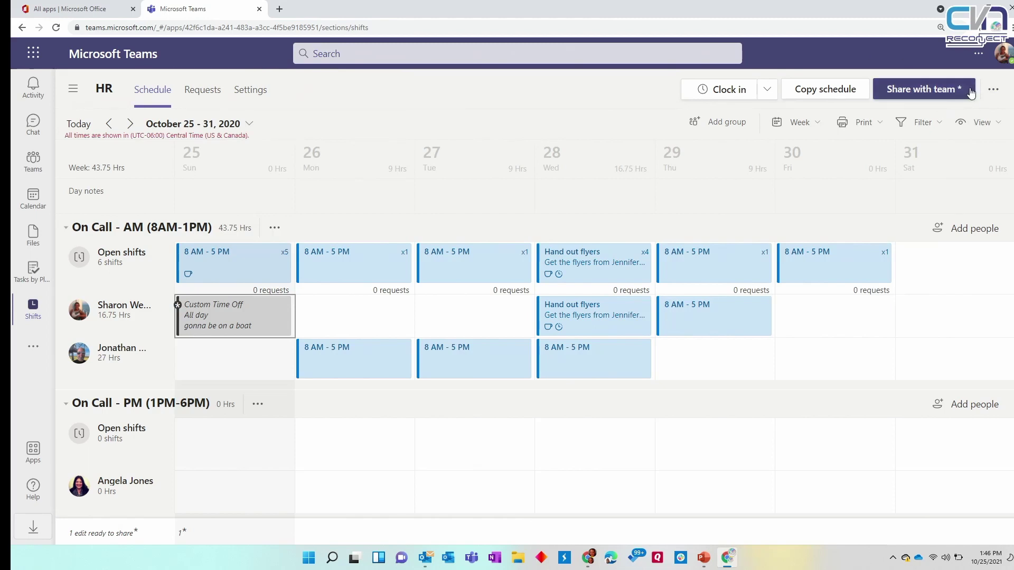
{"action": "left_click", "coordinate": [951, 100]}
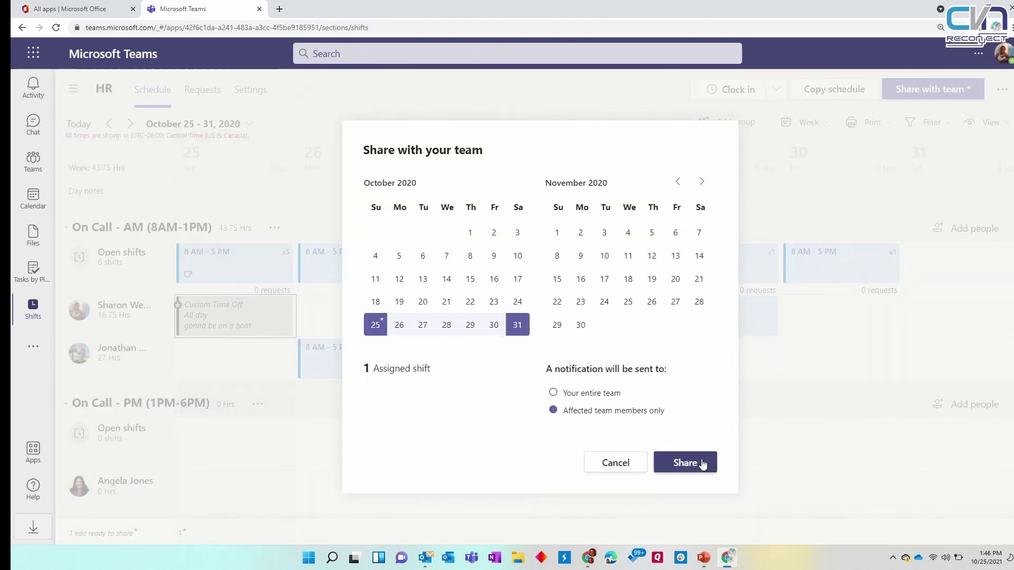
{"action": "left_click", "coordinate": [703, 471]}
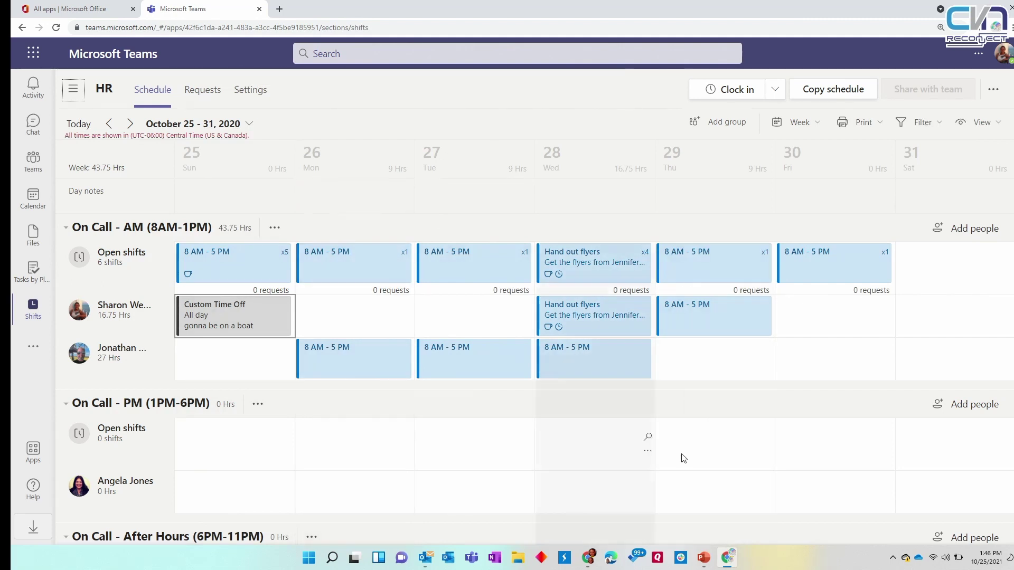
Examine the details of the assigned Hand out flyers shift on Wednesday, October 28, and return to the HR schedule
{"action": "left_click", "coordinate": [563, 333]}
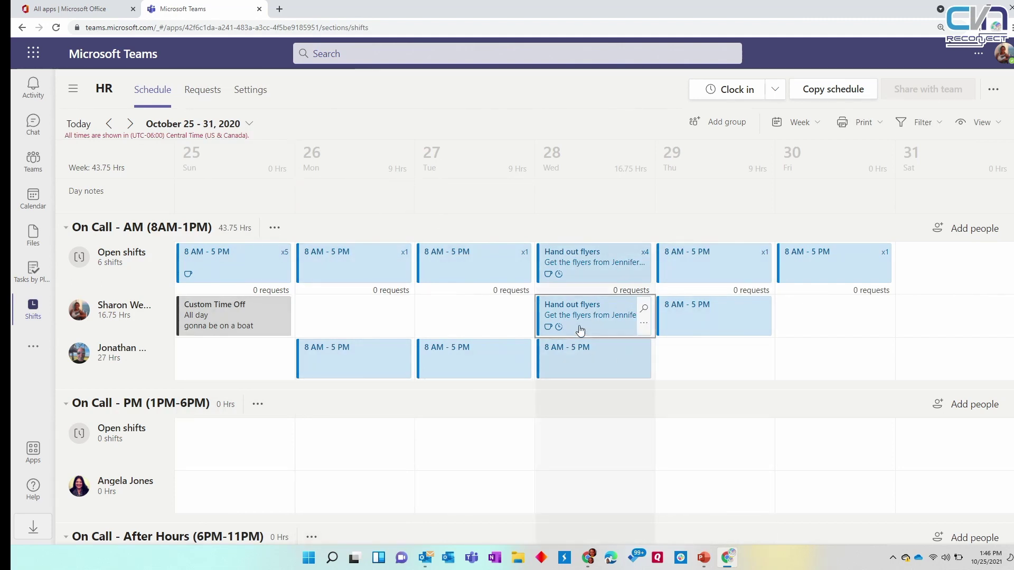
{"action": "left_click", "coordinate": [619, 324]}
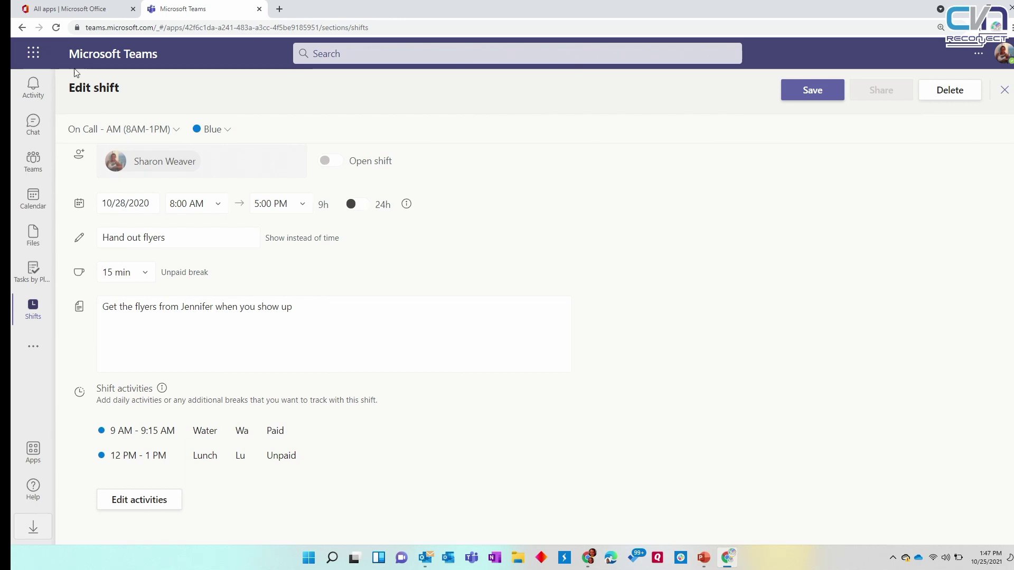
{"action": "left_click", "coordinate": [21, 28]}
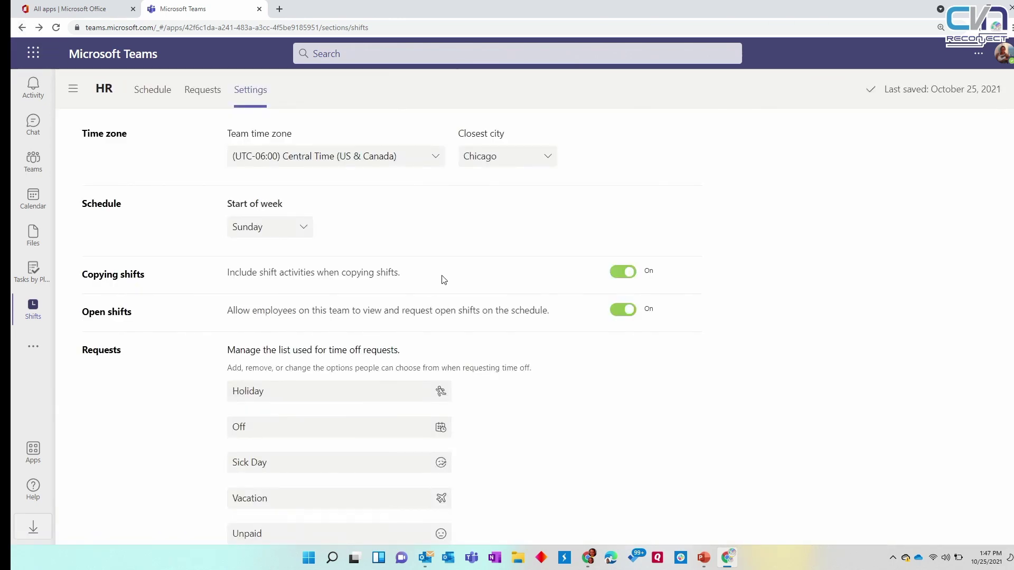
{"action": "left_click", "coordinate": [136, 89]}
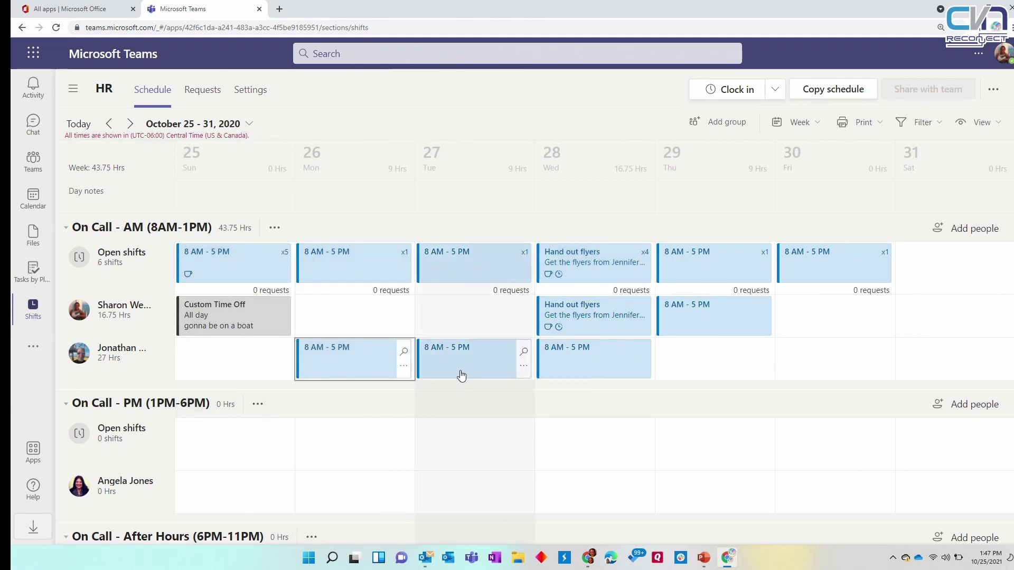
{"action": "left_click_drag", "start_coordinate": [251, 268], "coordinate": [860, 268]}
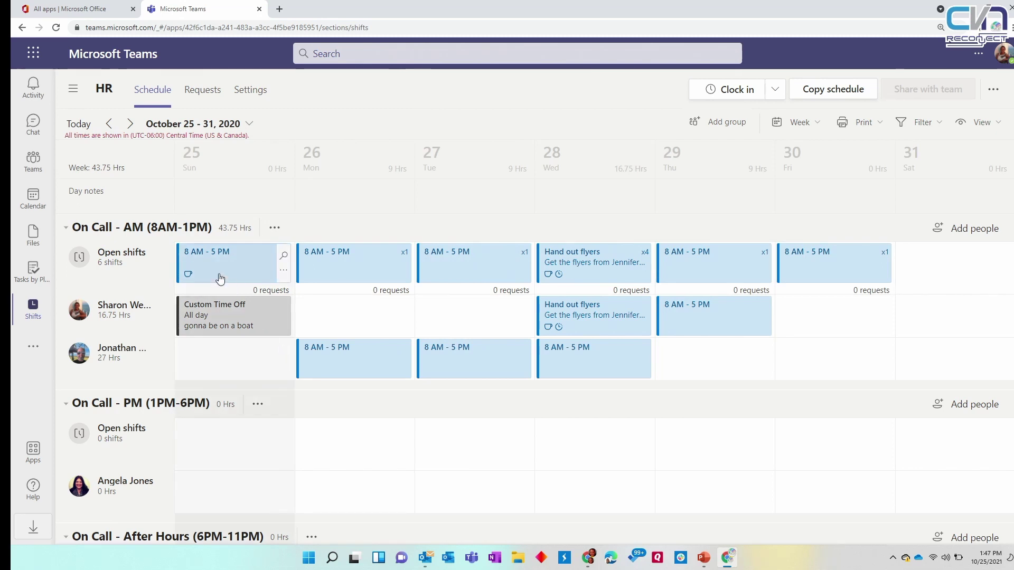
{"action": "left_click", "coordinate": [206, 288]}
{"action": "left_click_drag", "start_coordinate": [233, 328], "coordinate": [856, 371]}
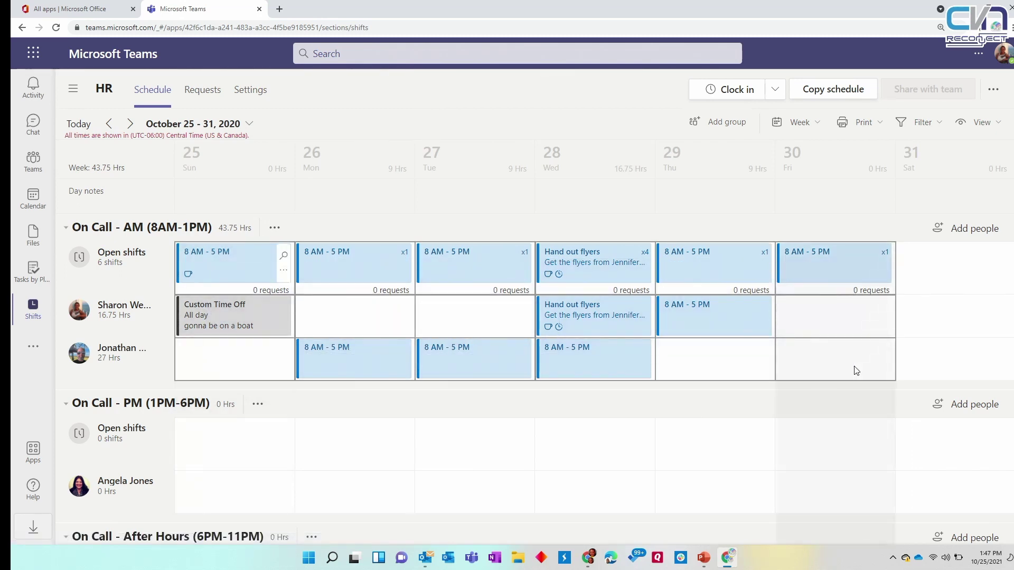
{"action": "left_click", "coordinate": [402, 96]}
{"action": "left_click_drag", "start_coordinate": [236, 262], "coordinate": [834, 284]}
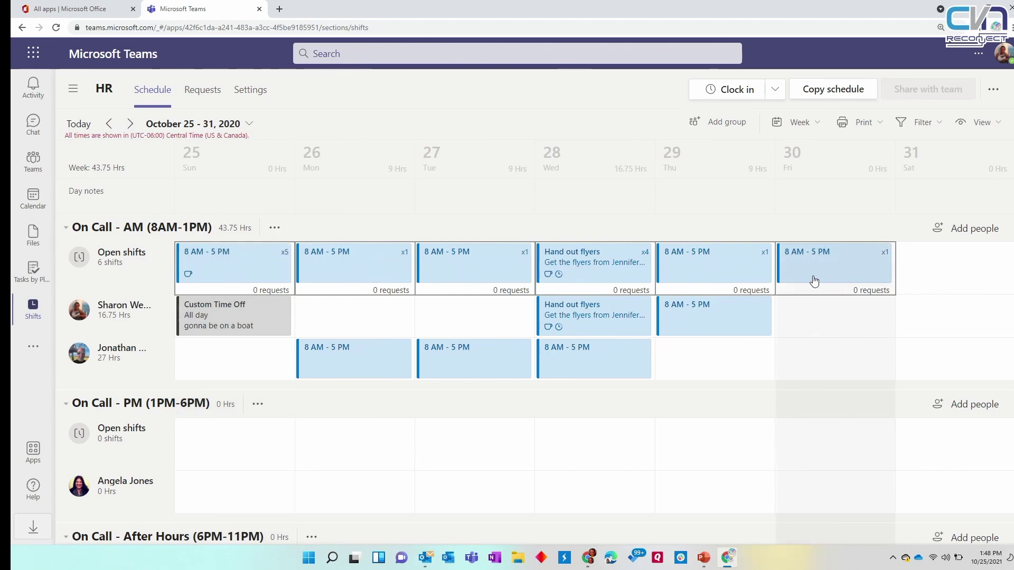
{"action": "left_click", "coordinate": [129, 124]}
{"action": "left_click", "coordinate": [216, 270]}
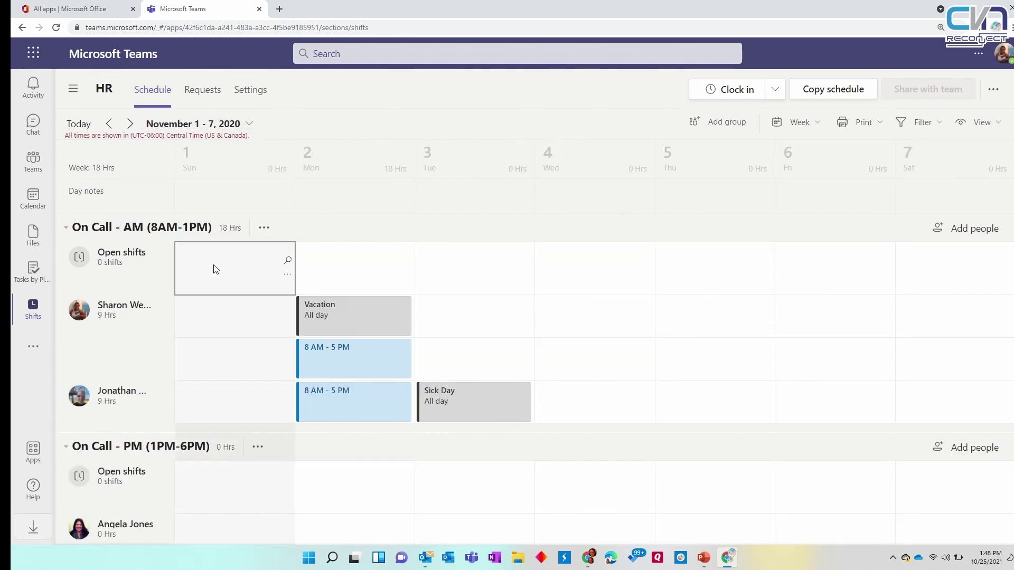
{"action": "right_click", "coordinate": [234, 268]}
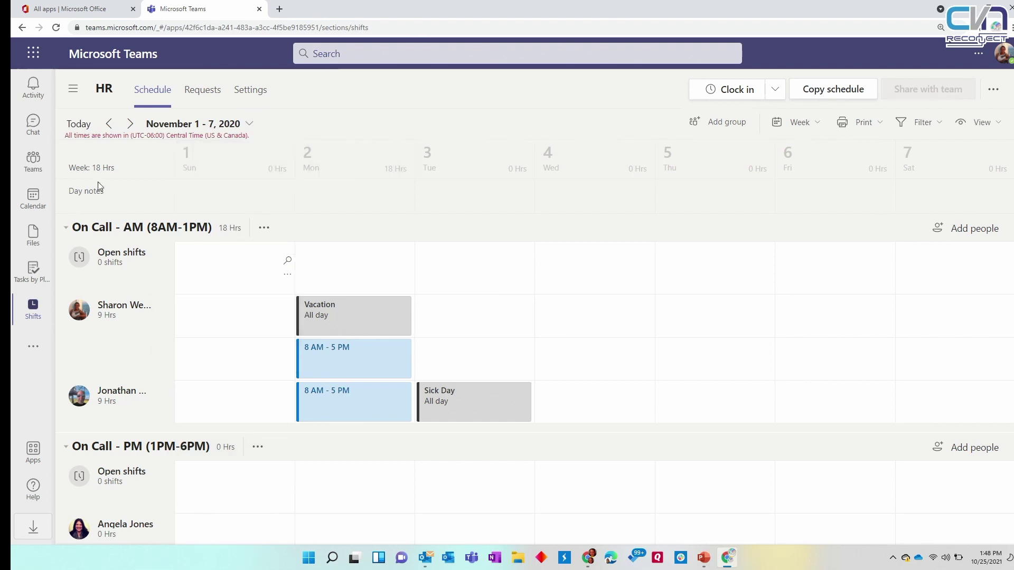
{"action": "left_click", "coordinate": [109, 124]}
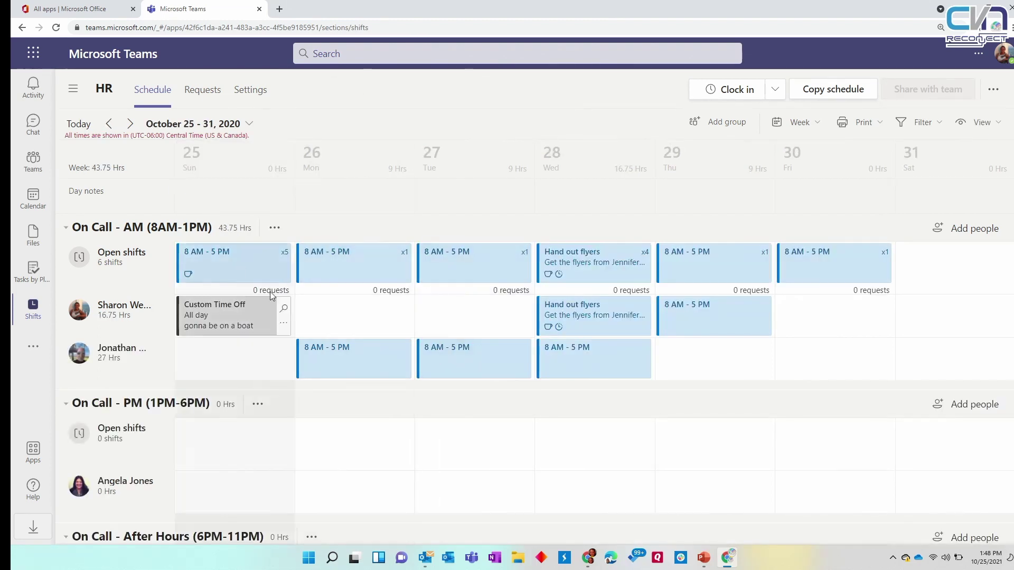
Copy the On Call - AM open shifts of October 25-30 and paste them into the following week, starting on Sunday, November 1
{"action": "left_click_drag", "start_coordinate": [270, 291], "coordinate": [801, 280]}
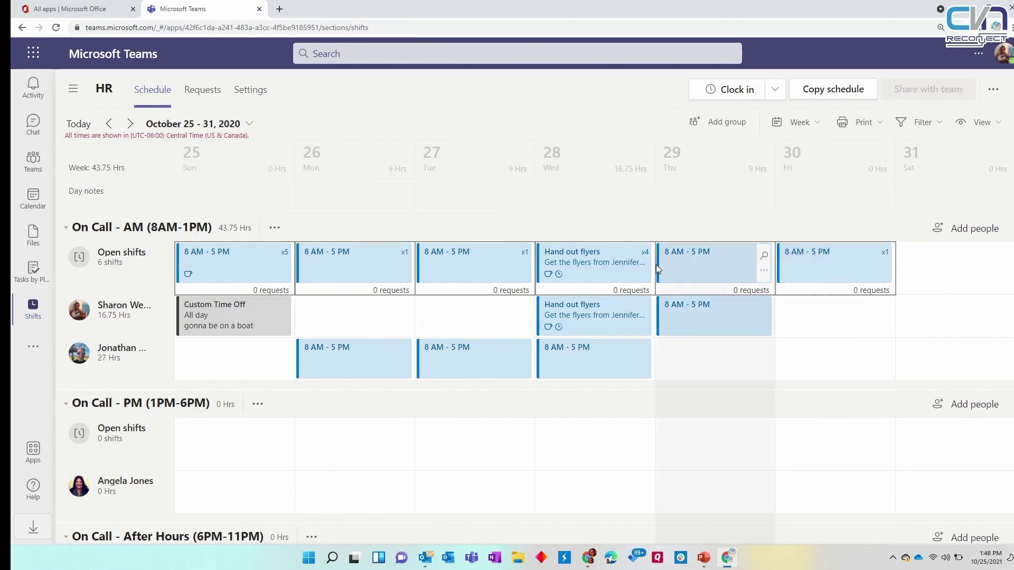
{"action": "right_click", "coordinate": [227, 274]}
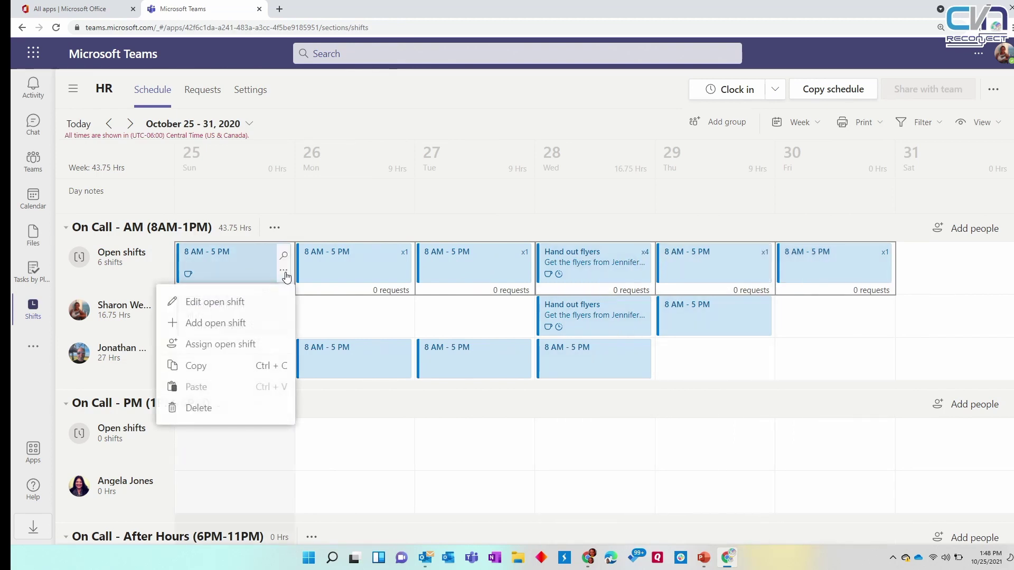
{"action": "left_click", "coordinate": [216, 374]}
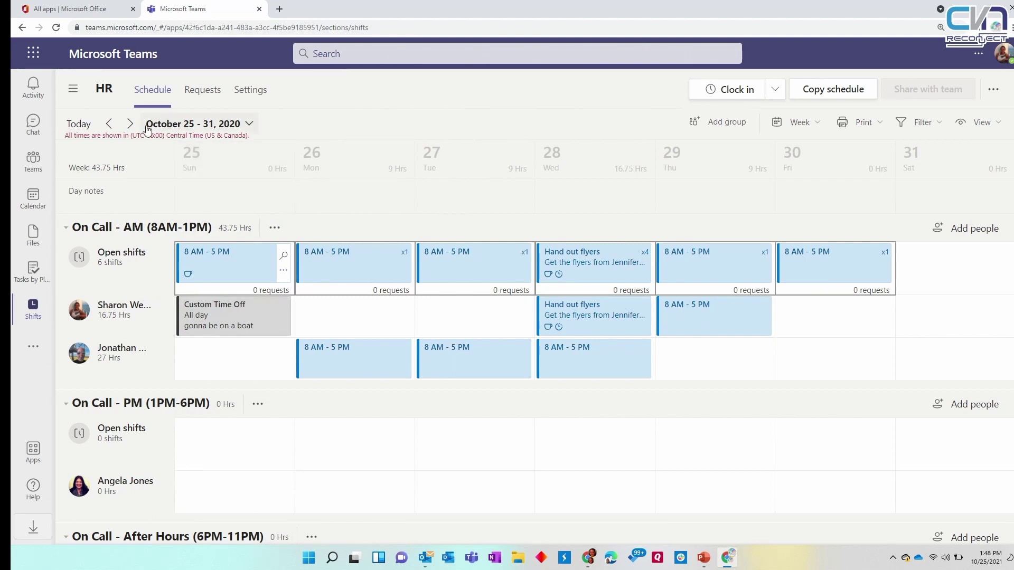
{"action": "left_click", "coordinate": [130, 123]}
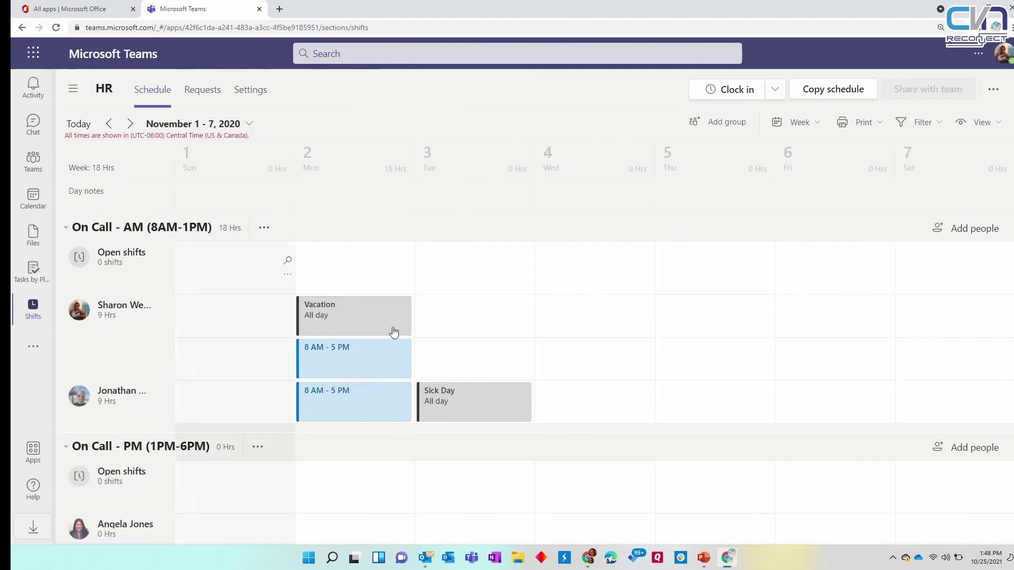
{"action": "left_click", "coordinate": [282, 278]}
{"action": "left_click", "coordinate": [284, 278]}
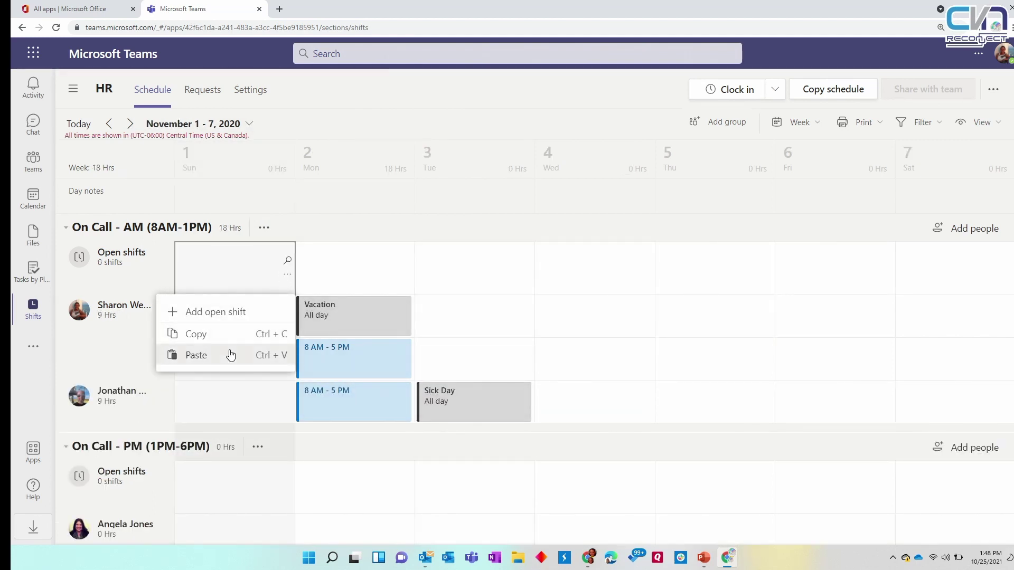
{"action": "left_click", "coordinate": [230, 355]}
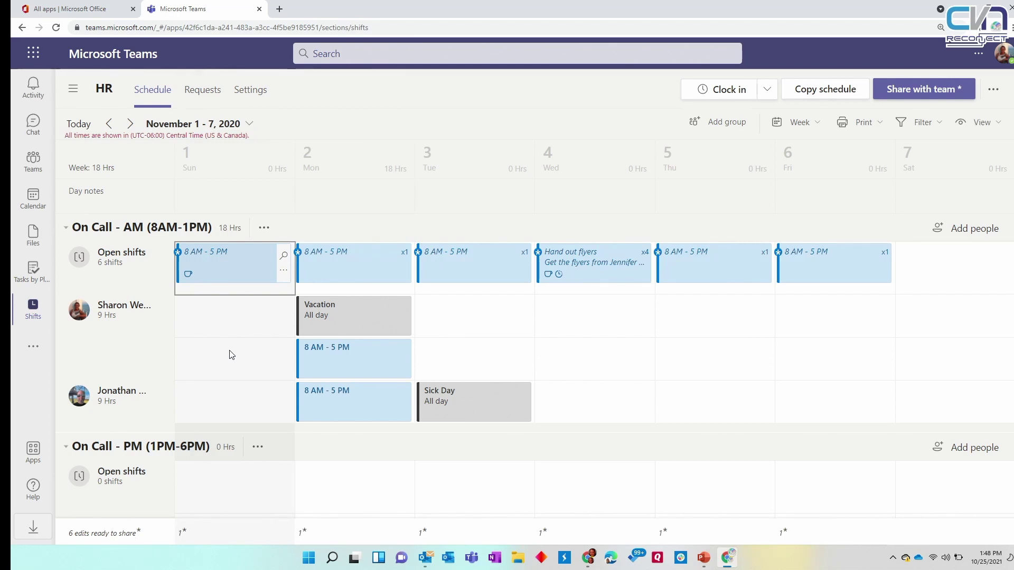
Show the schedule by month, and copy the On Call - AM open shifts of November 1-6 to the days starting on November 7
{"action": "left_click", "coordinate": [816, 124]}
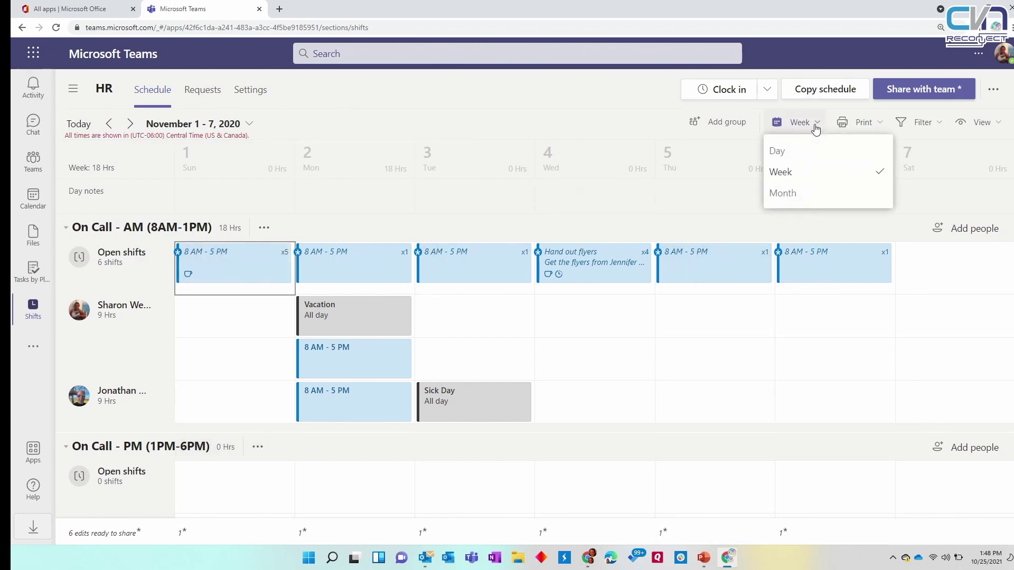
{"action": "left_click", "coordinate": [807, 194]}
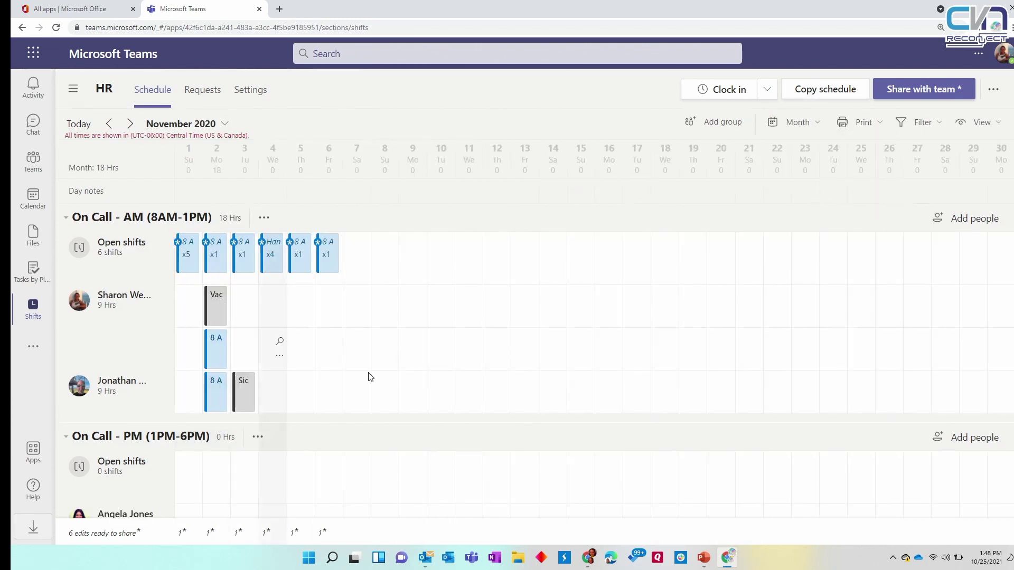
{"action": "left_click_drag", "start_coordinate": [183, 259], "coordinate": [336, 270]}
{"action": "right_click", "coordinate": [215, 266]}
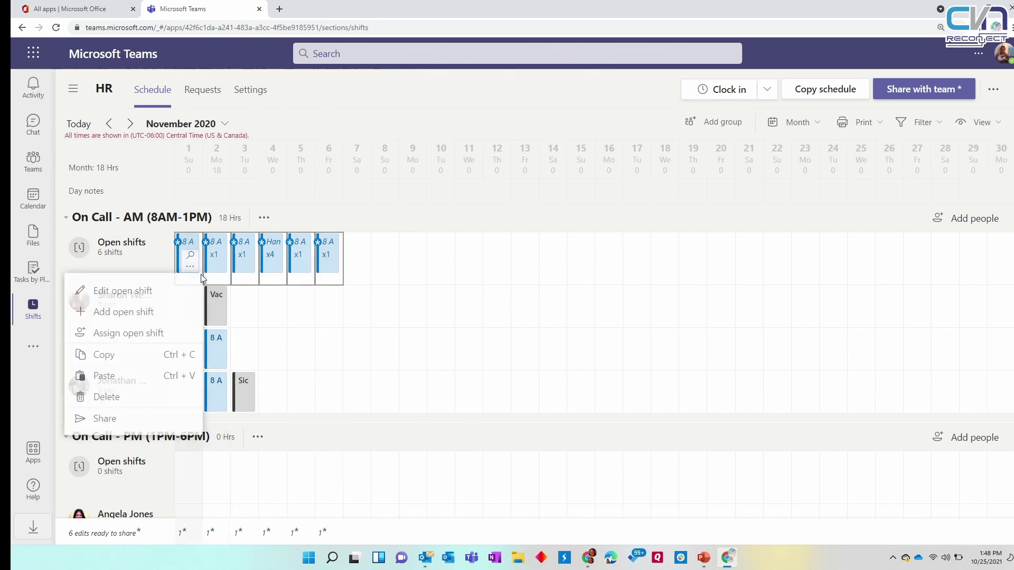
{"action": "left_click", "coordinate": [131, 363]}
{"action": "right_click", "coordinate": [356, 253]}
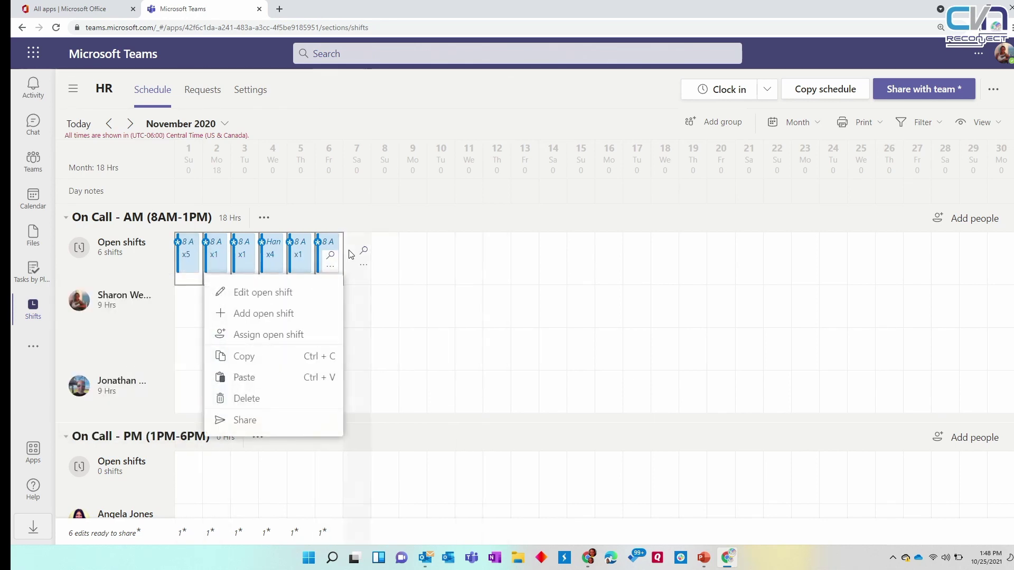
{"action": "right_click", "coordinate": [364, 263]}
{"action": "left_click", "coordinate": [327, 345]}
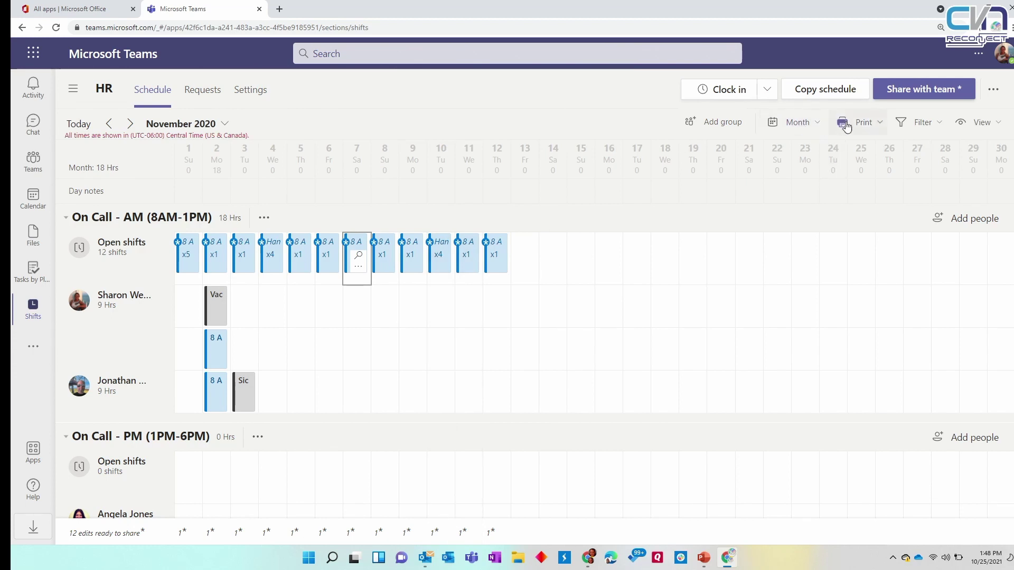
Return to the weekly view and share the open shifts of November 1-7, notifying affected team members only
{"action": "left_click", "coordinate": [815, 123]}
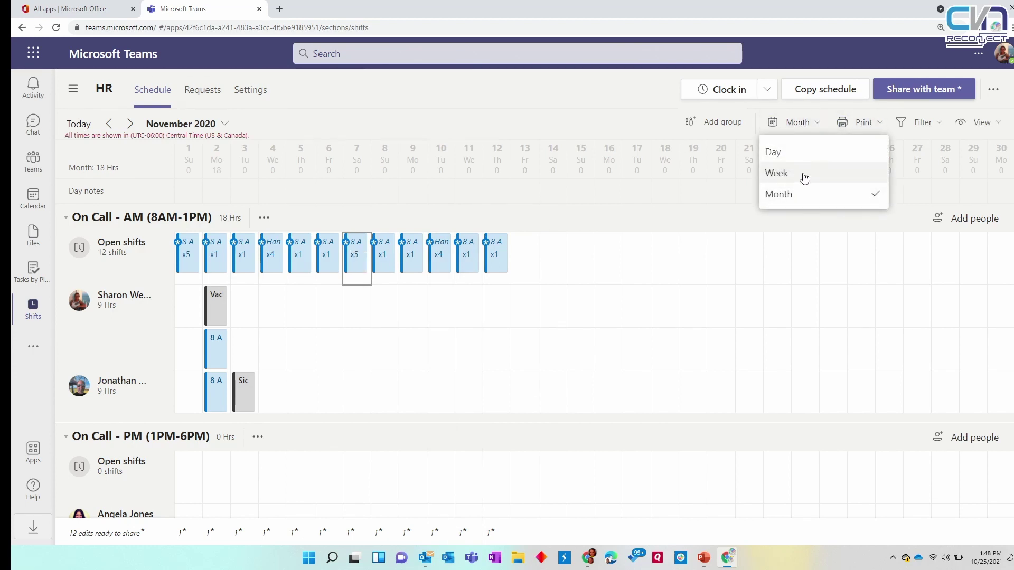
{"action": "left_click", "coordinate": [804, 178]}
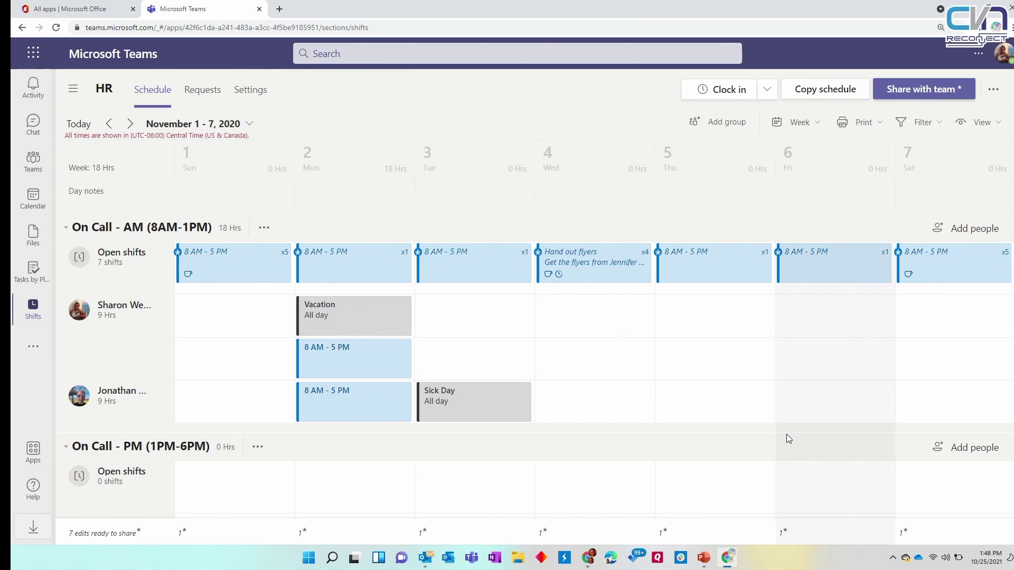
{"action": "scroll", "coordinate": [757, 357], "scroll_direction": "down", "scroll_amount": 1}
{"action": "scroll", "coordinate": [757, 357], "scroll_direction": "down", "scroll_amount": 2}
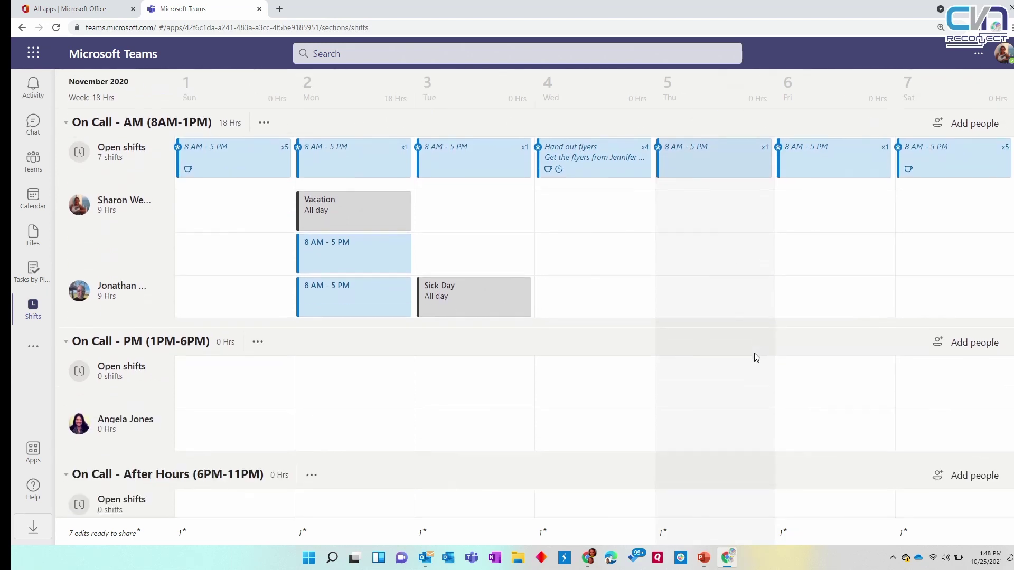
{"action": "scroll", "coordinate": [754, 351], "scroll_direction": "up", "scroll_amount": 3}
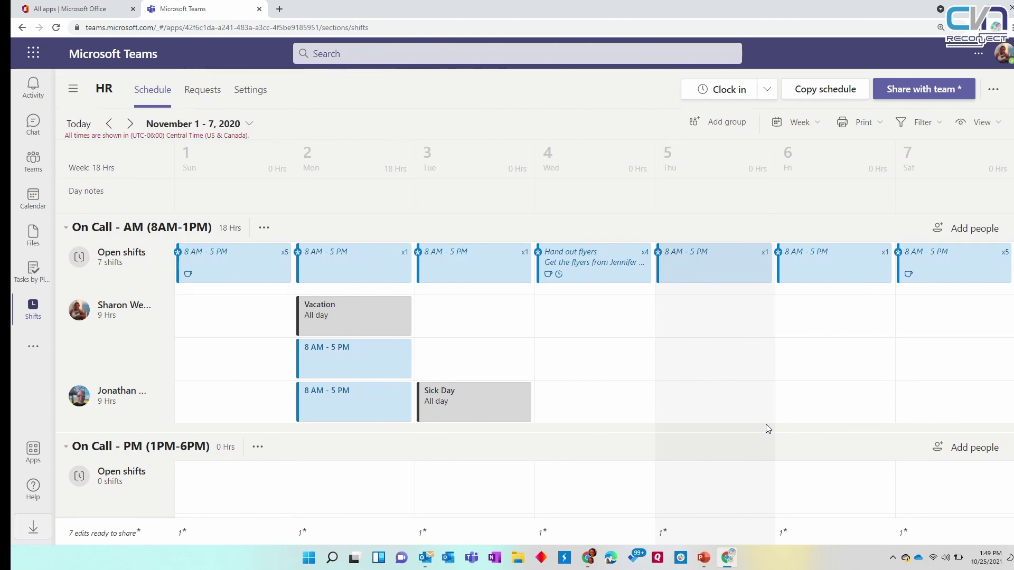
{"action": "left_click", "coordinate": [929, 89]}
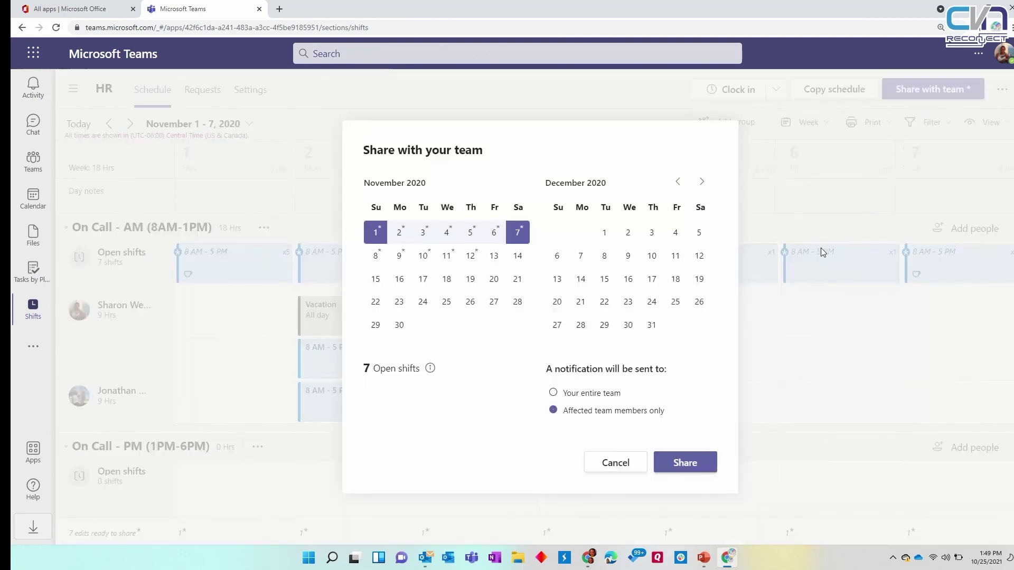
{"action": "left_click", "coordinate": [710, 465]}
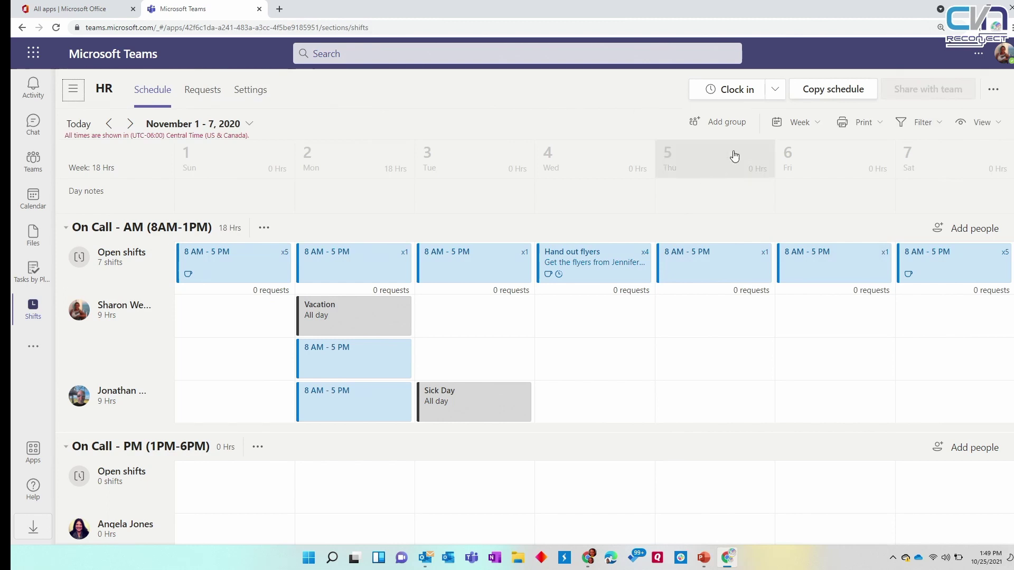
Review the date range choices and the printing options available for the HR schedule
{"action": "left_click", "coordinate": [814, 122]}
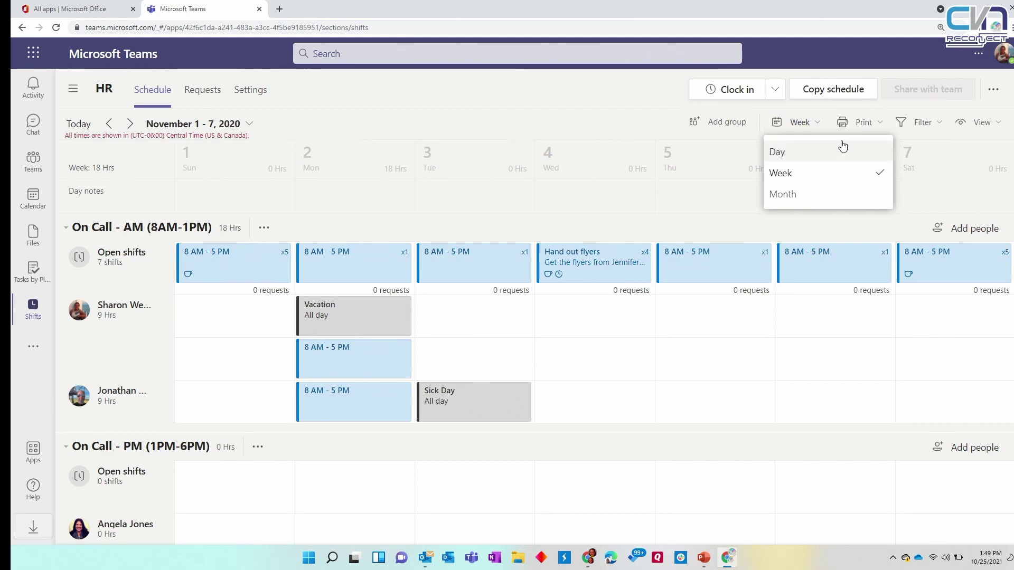
{"action": "left_click", "coordinate": [886, 130]}
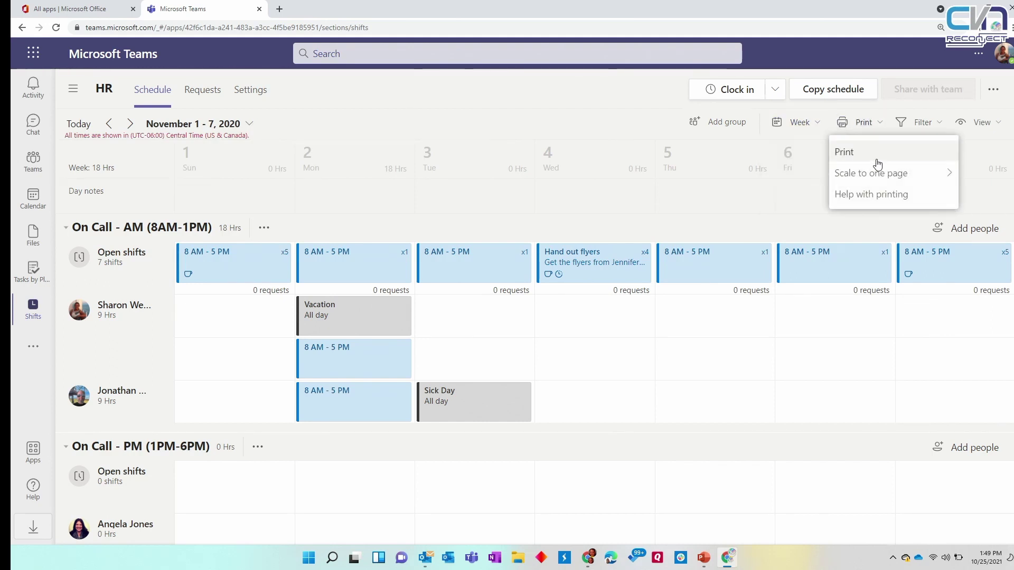
{"action": "mouse_move", "coordinate": [945, 182]}
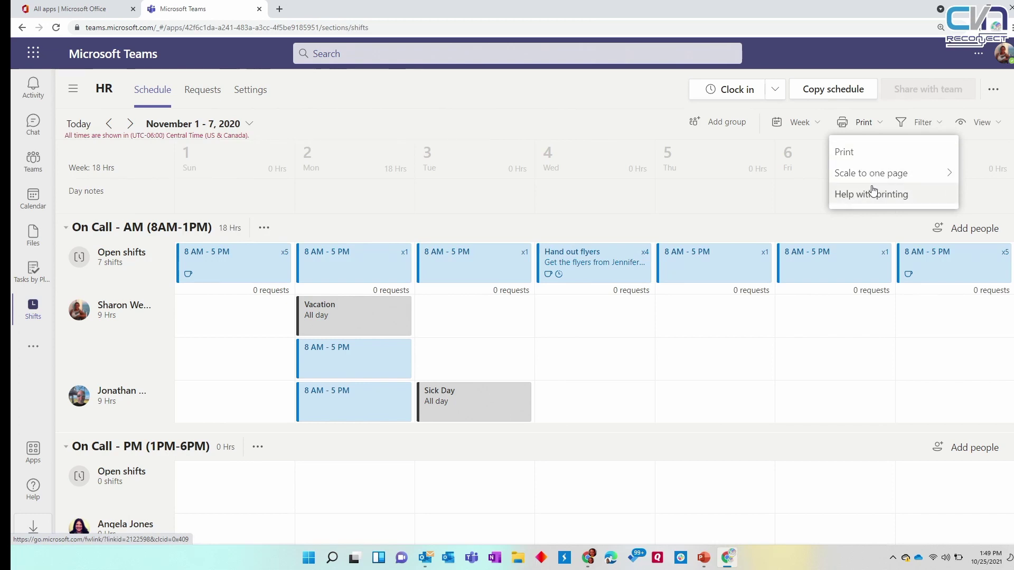
Filter the schedule to show only time off, switch the filter to conflicts, and clear it
{"action": "left_click", "coordinate": [934, 127]}
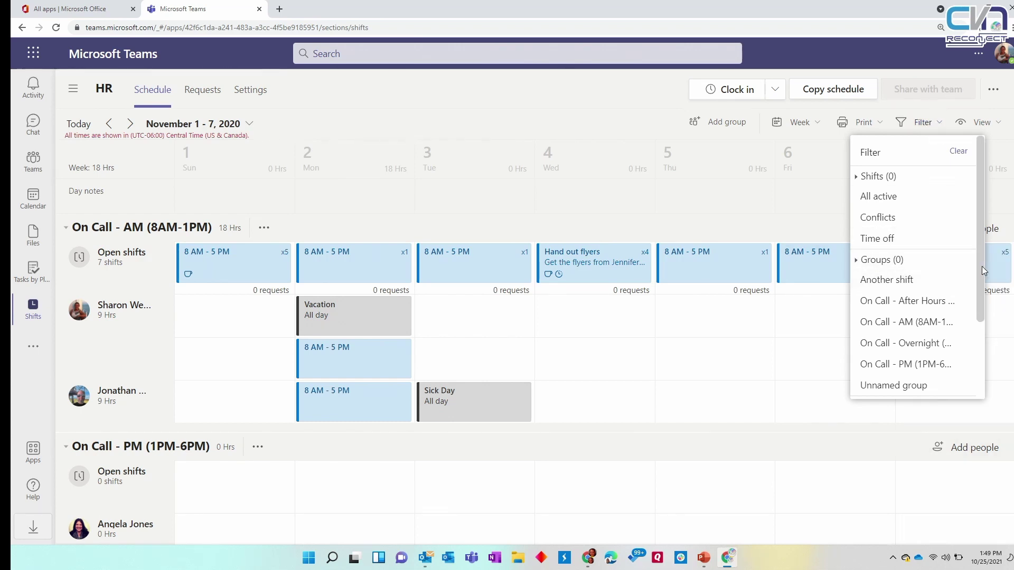
{"action": "left_click", "coordinate": [902, 199]}
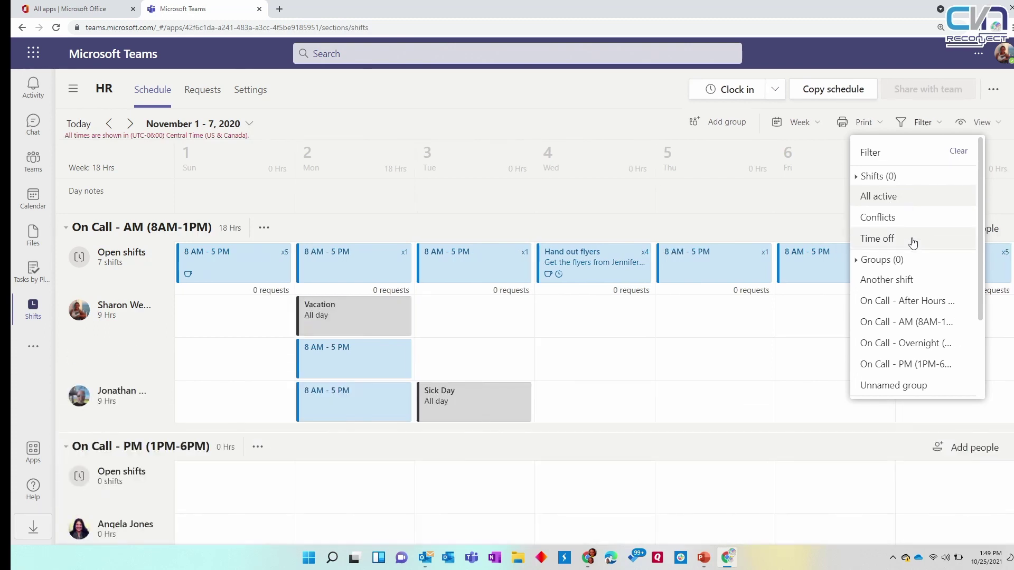
{"action": "left_click", "coordinate": [913, 241]}
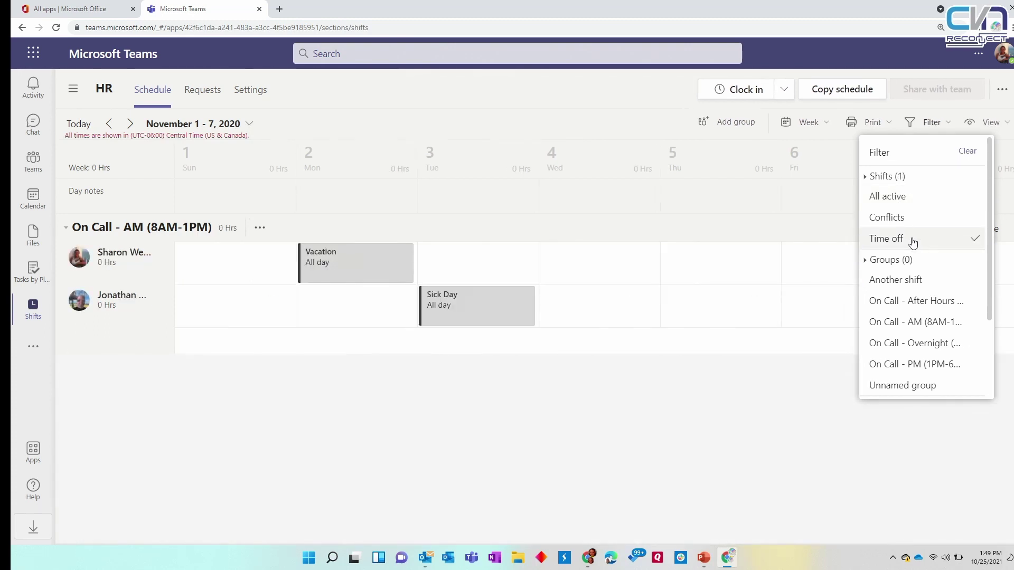
{"action": "left_click", "coordinate": [912, 240]}
{"action": "left_click", "coordinate": [912, 219]}
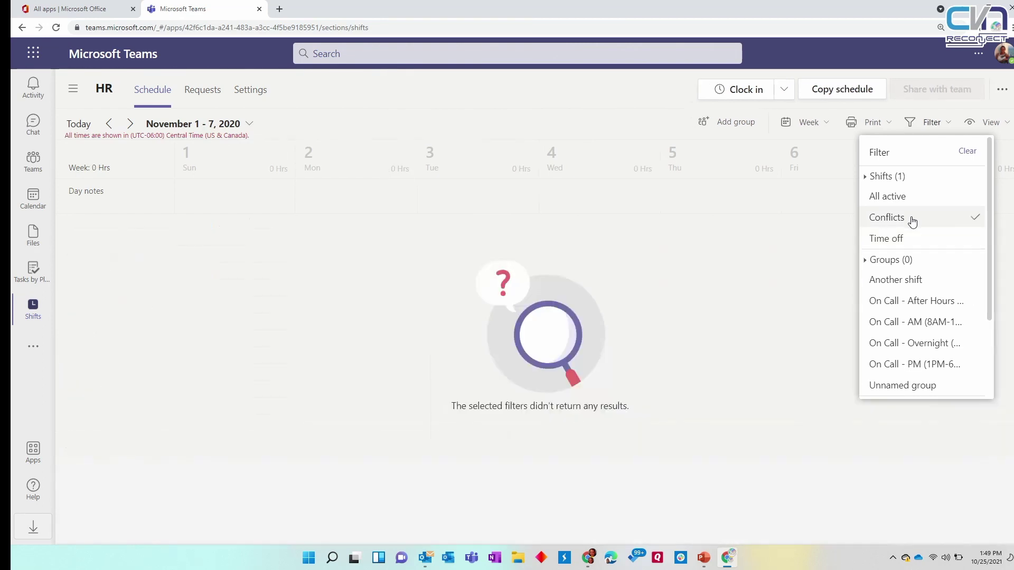
{"action": "left_click", "coordinate": [912, 219]}
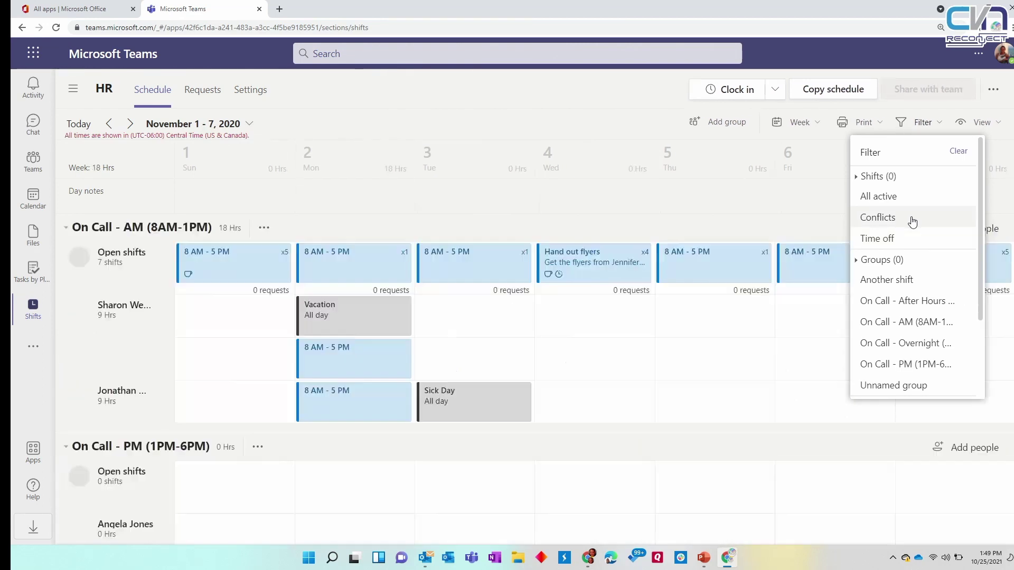
Filter the schedule by the Another shift, On Call - After Hours and On Call - AM groups, narrow it to On Call - AM, and clear it
{"action": "left_click", "coordinate": [919, 286]}
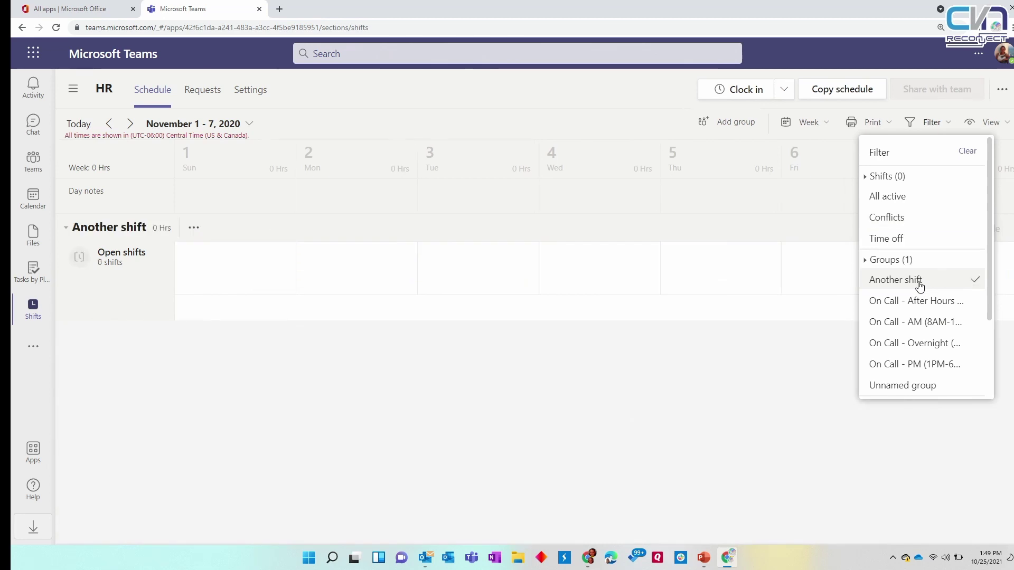
{"action": "left_click", "coordinate": [939, 300]}
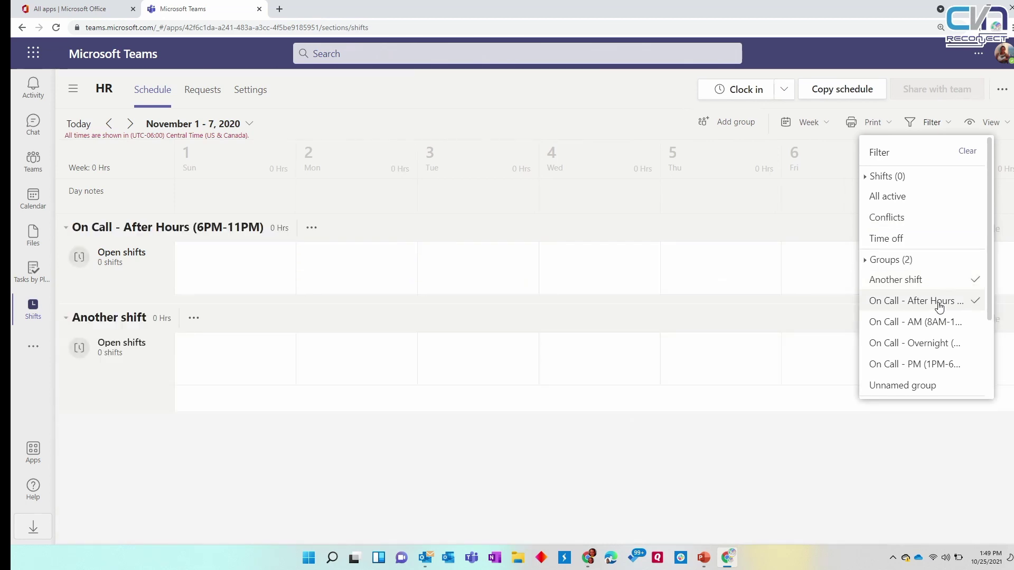
{"action": "left_click", "coordinate": [937, 324]}
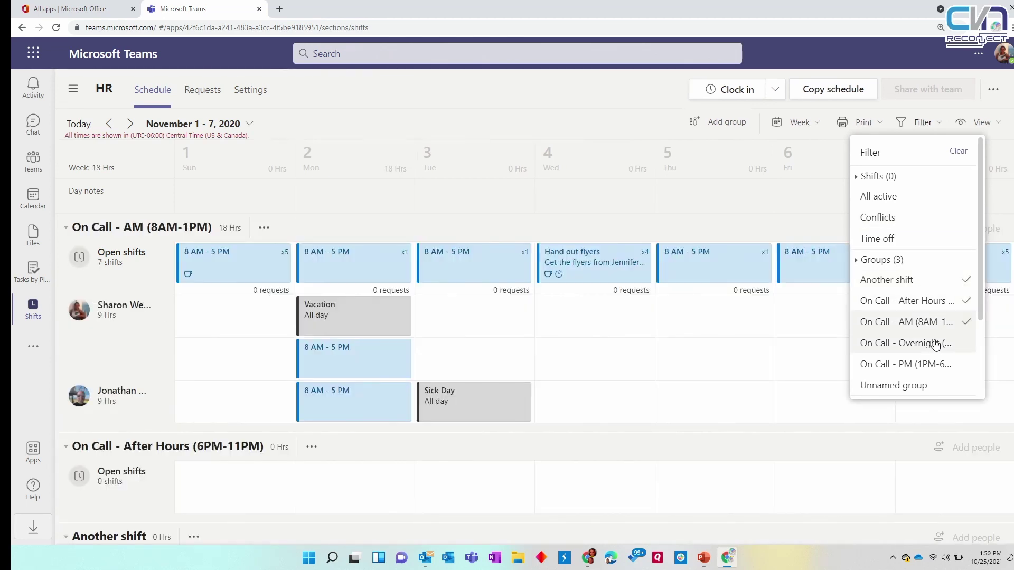
{"action": "left_click", "coordinate": [940, 302]}
{"action": "left_click", "coordinate": [958, 286]}
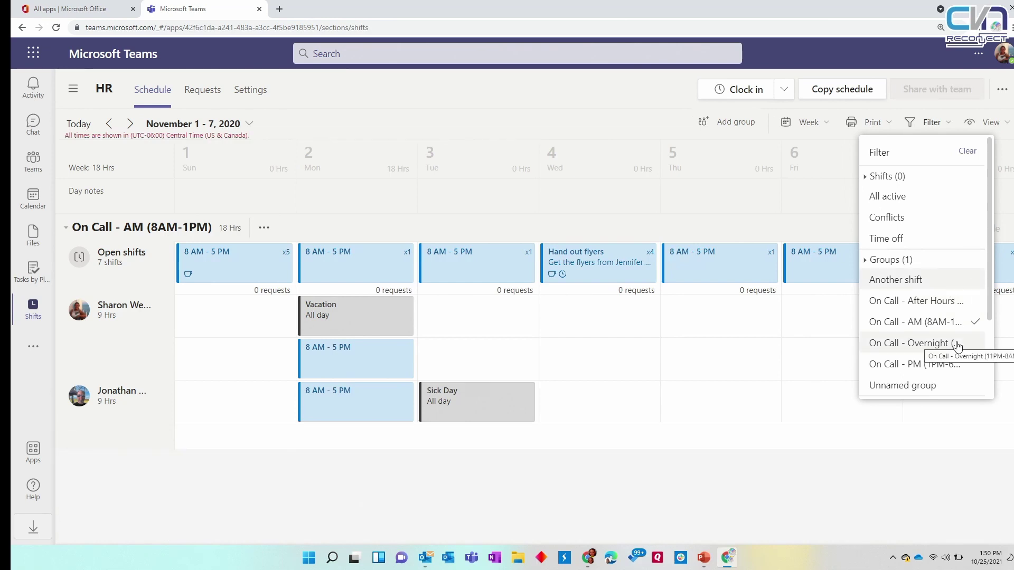
{"action": "scroll", "coordinate": [957, 312], "scroll_direction": "down", "scroll_amount": 3}
{"action": "scroll", "coordinate": [956, 312], "scroll_direction": "up", "scroll_amount": 3}
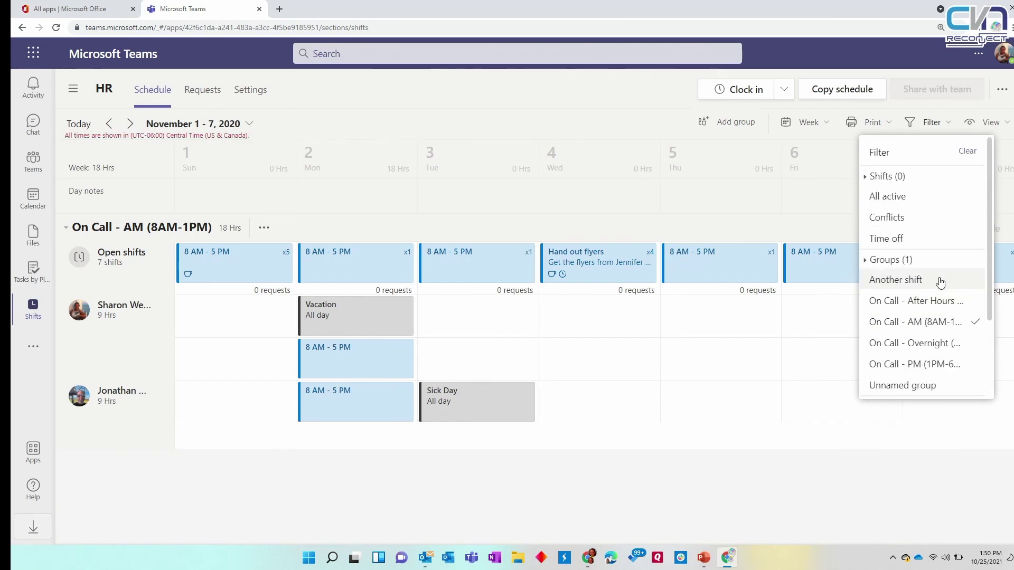
{"action": "left_click", "coordinate": [965, 322]}
Filter the schedule to a single team member's shifts and remove that member filter
{"action": "scroll", "coordinate": [952, 296], "scroll_direction": "down", "scroll_amount": 3}
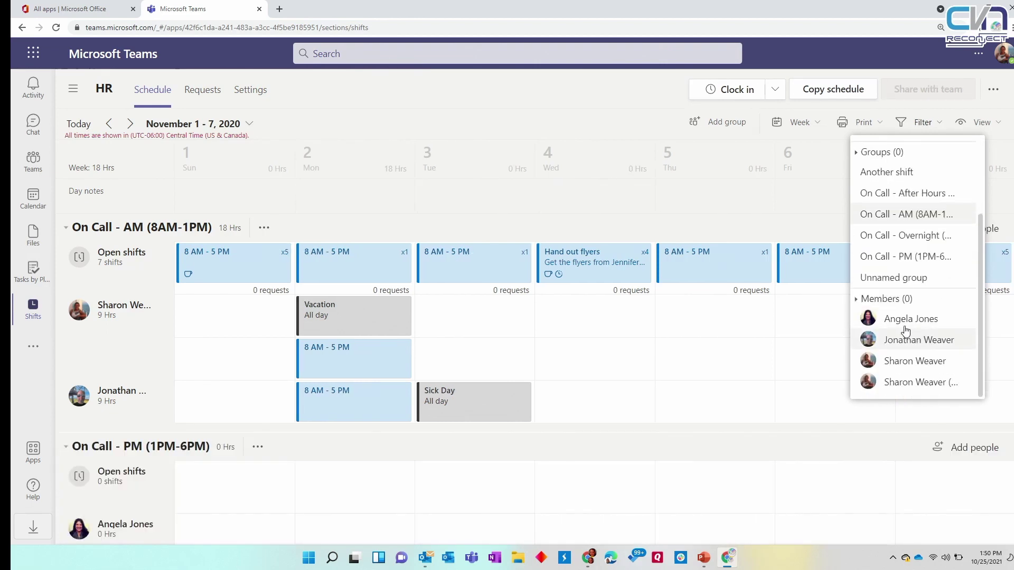
{"action": "left_click", "coordinate": [918, 368]}
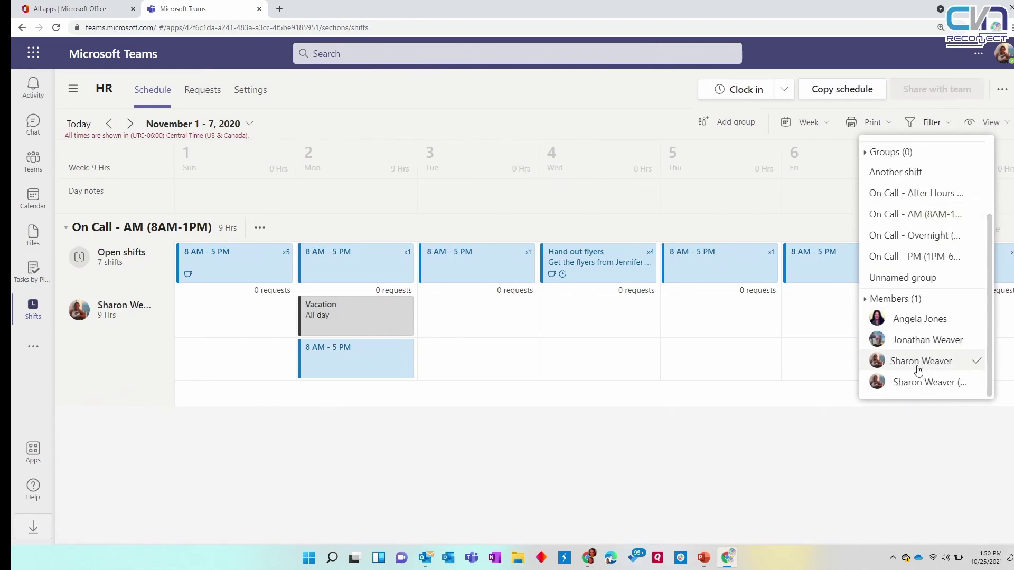
{"action": "left_click", "coordinate": [918, 368]}
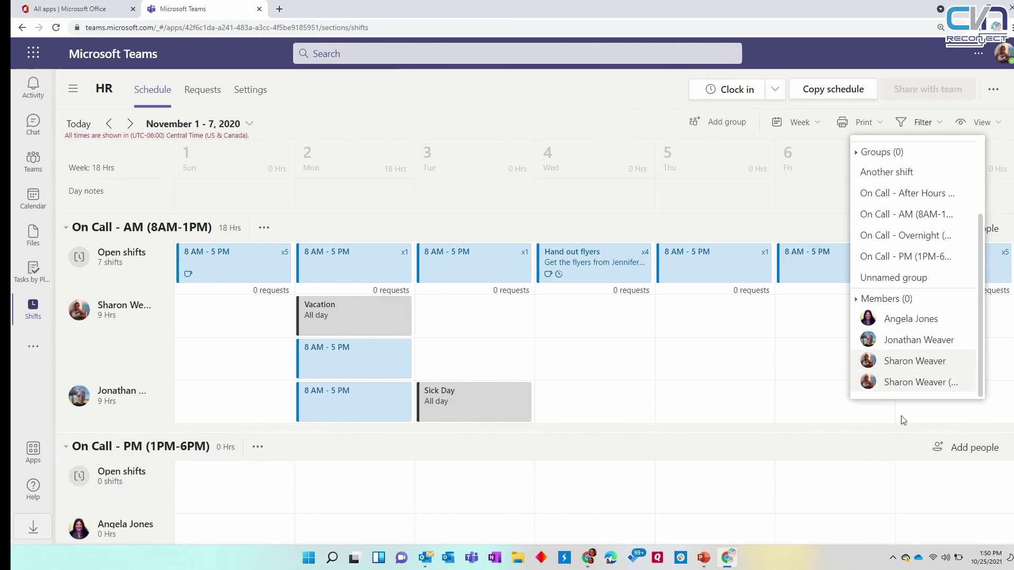
{"action": "scroll", "coordinate": [929, 317], "scroll_direction": "up", "scroll_amount": 5}
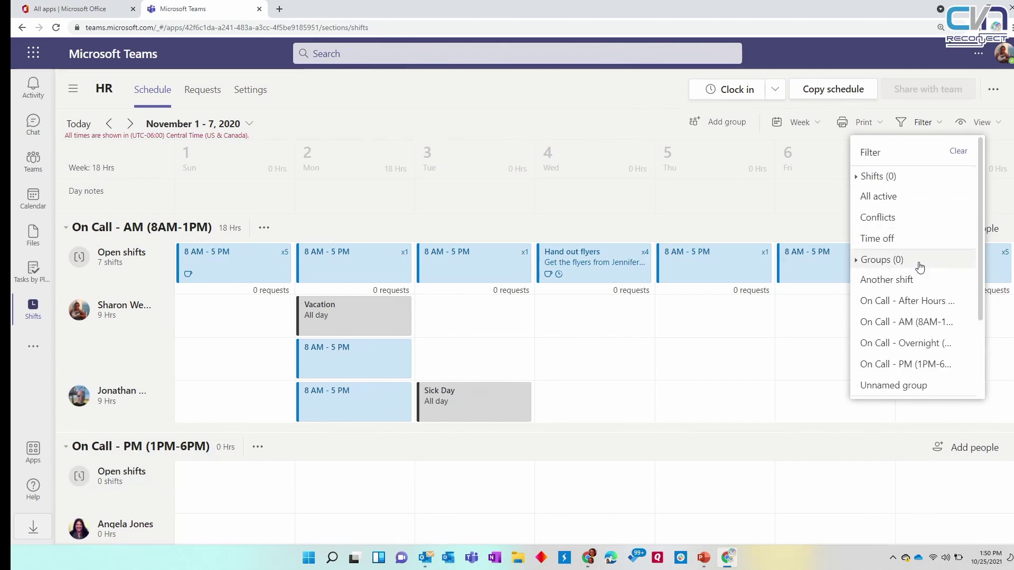
Filter the schedule by all six groups, including Unnamed group, and look through the filtered schedule
{"action": "left_click", "coordinate": [921, 265]}
{"action": "left_click", "coordinate": [920, 266]}
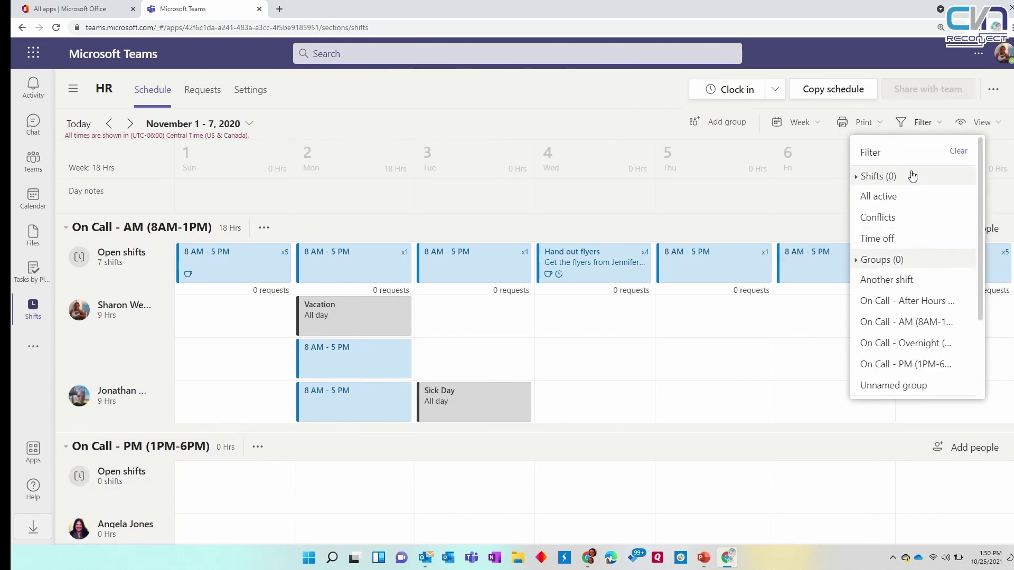
{"action": "left_click", "coordinate": [921, 280]}
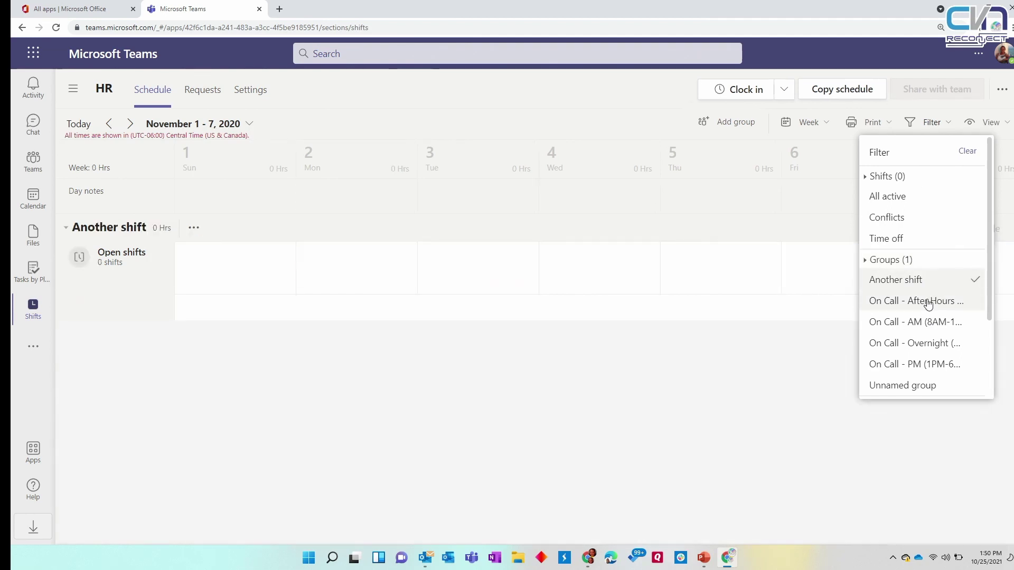
{"action": "left_click", "coordinate": [930, 300]}
{"action": "left_click", "coordinate": [922, 322]}
{"action": "left_click", "coordinate": [929, 343]}
{"action": "left_click", "coordinate": [935, 256]}
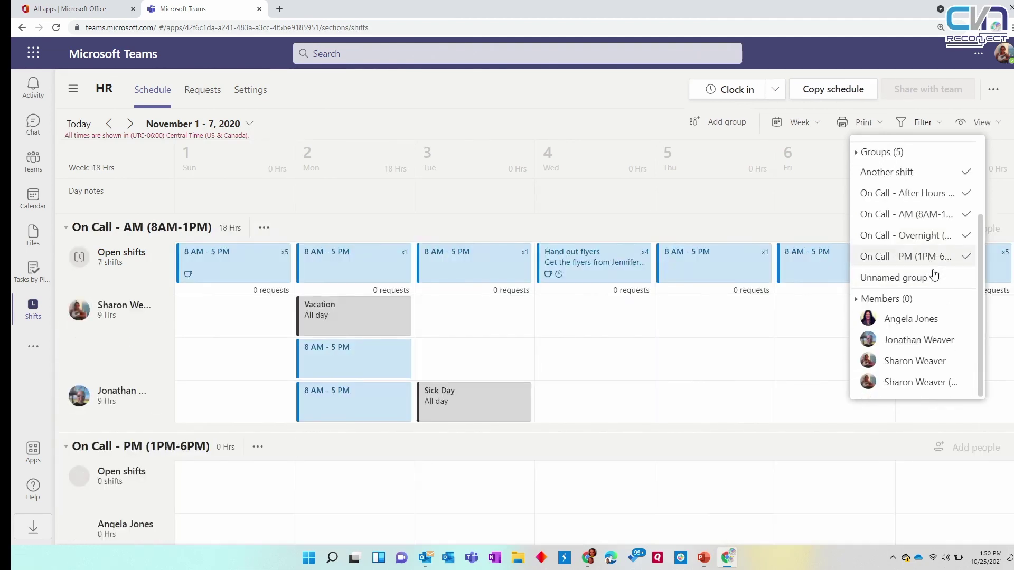
{"action": "left_click", "coordinate": [938, 278]}
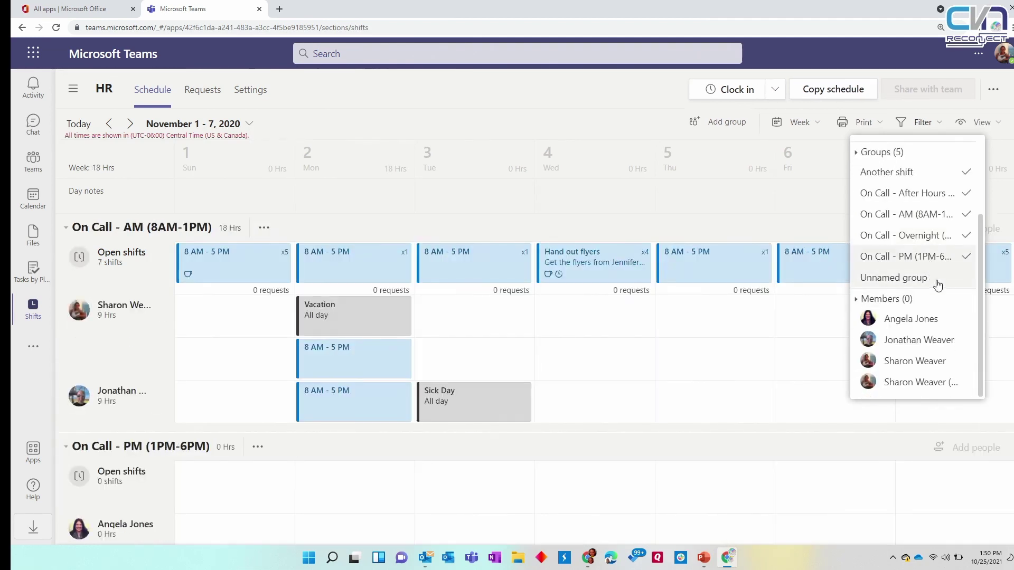
{"action": "left_click", "coordinate": [543, 96]}
{"action": "scroll", "coordinate": [354, 350], "scroll_direction": "down", "scroll_amount": 10}
{"action": "scroll", "coordinate": [353, 350], "scroll_direction": "up", "scroll_amount": 10}
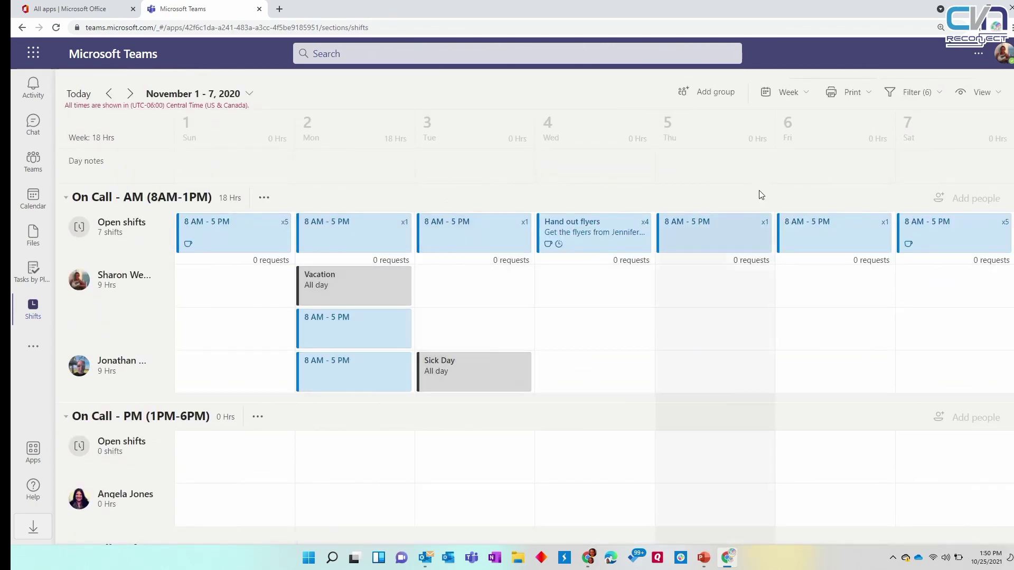
Review the schedule's view options, and examine the current shared schedule for November 1-7, 2020 before closing it
{"action": "left_click", "coordinate": [986, 91]}
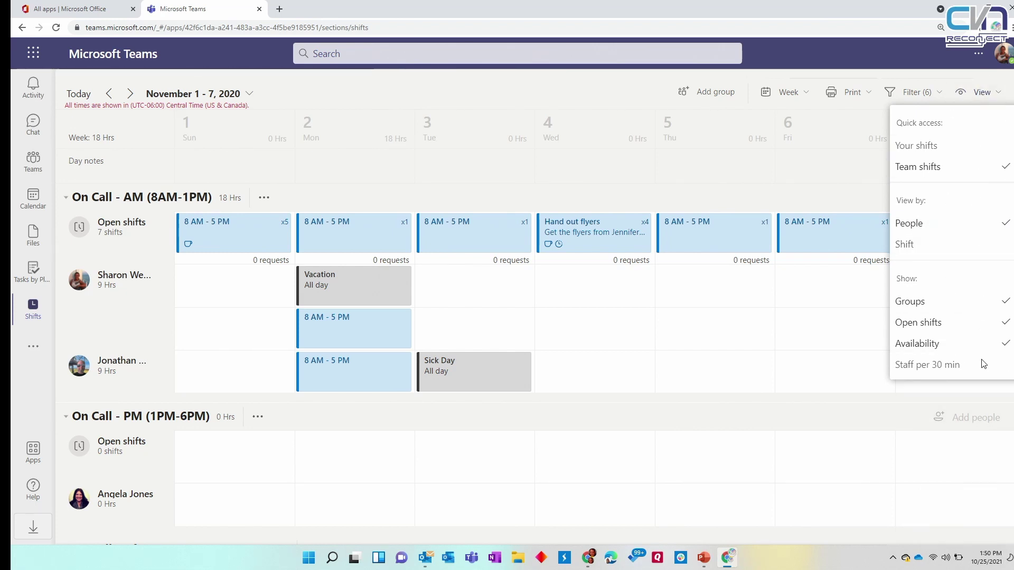
{"action": "left_click", "coordinate": [603, 94]}
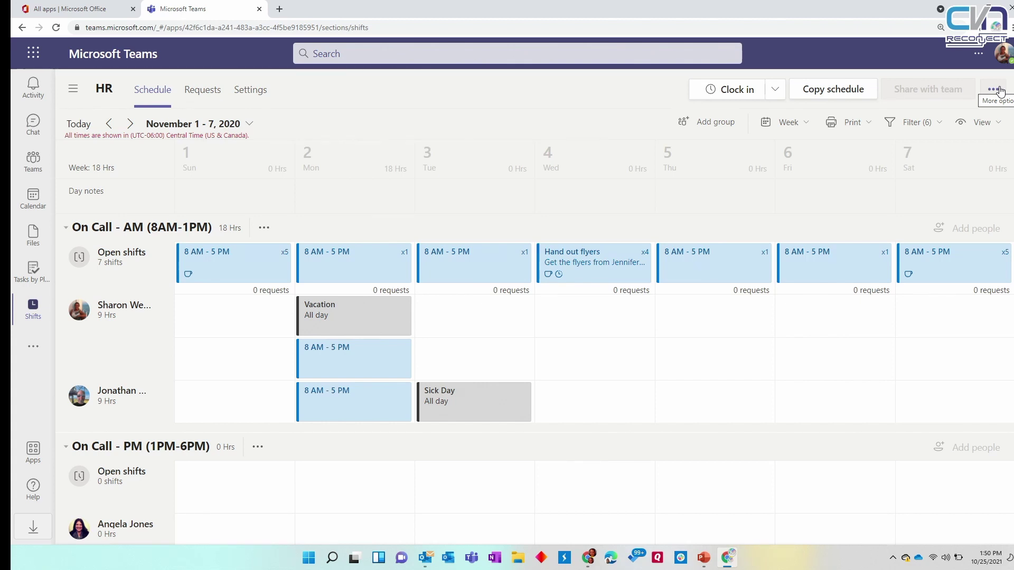
{"action": "left_click", "coordinate": [995, 90]}
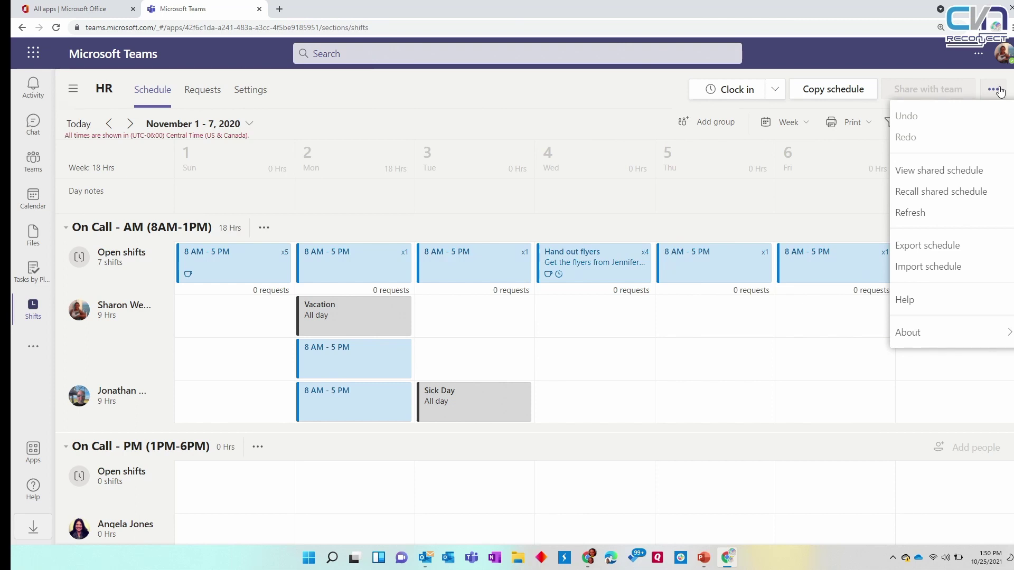
{"action": "left_click", "coordinate": [998, 176]}
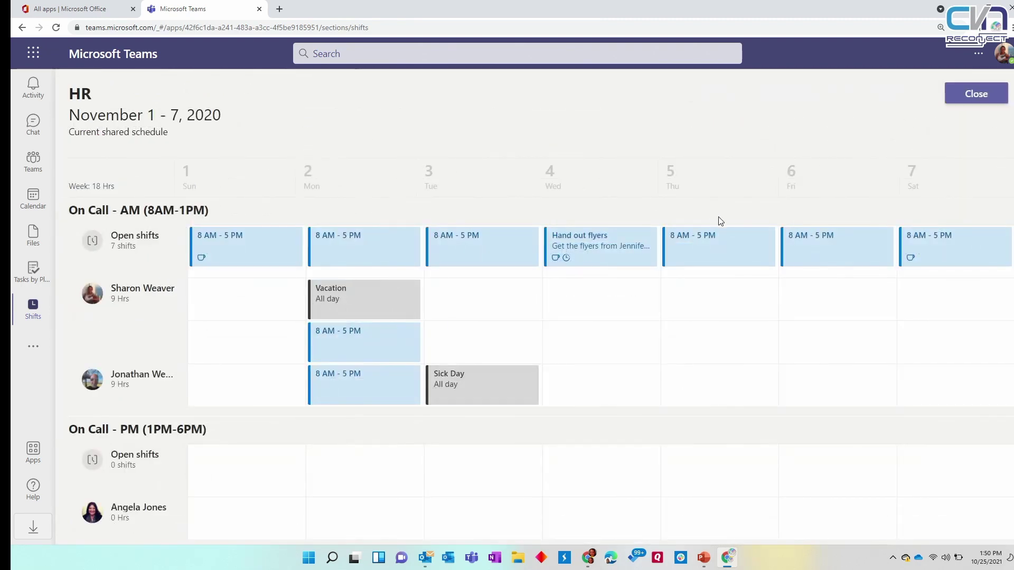
{"action": "left_click_drag", "start_coordinate": [91, 132], "coordinate": [205, 136]}
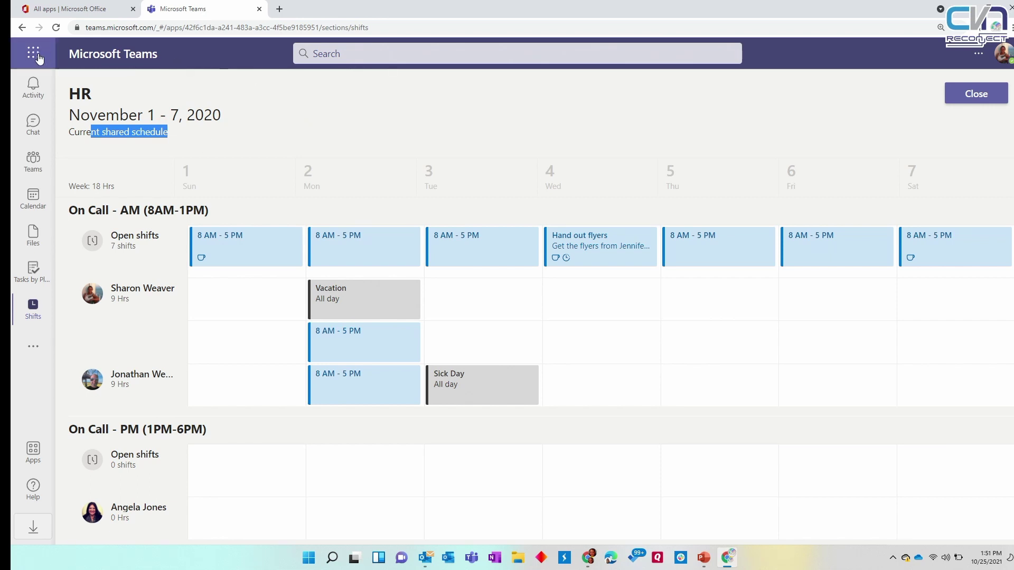
{"action": "left_click", "coordinate": [975, 93]}
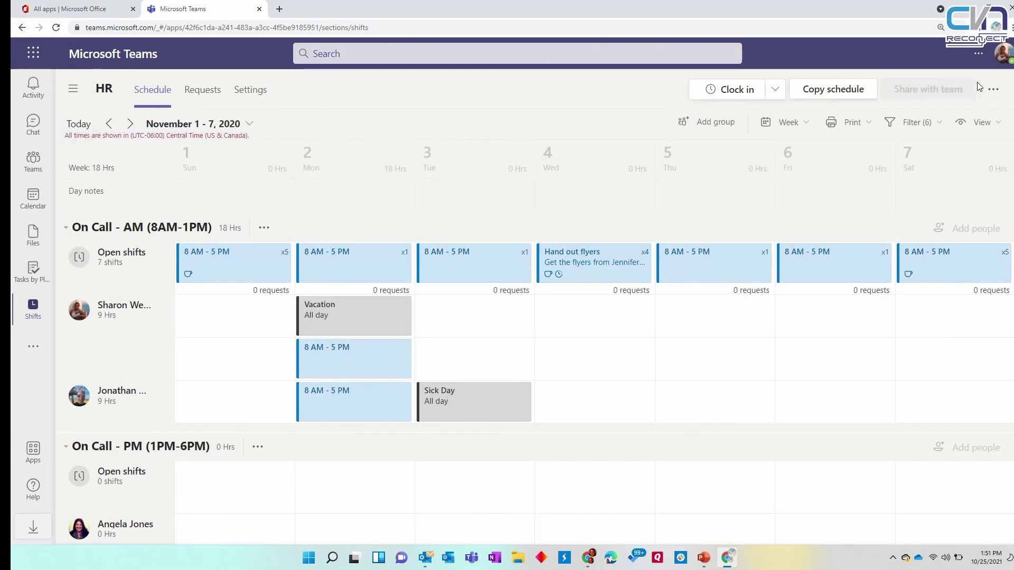
Export the schedule from 11/01/2020 to 11/30/2020, including shift notes, daily hours and time off
{"action": "left_click", "coordinate": [993, 90]}
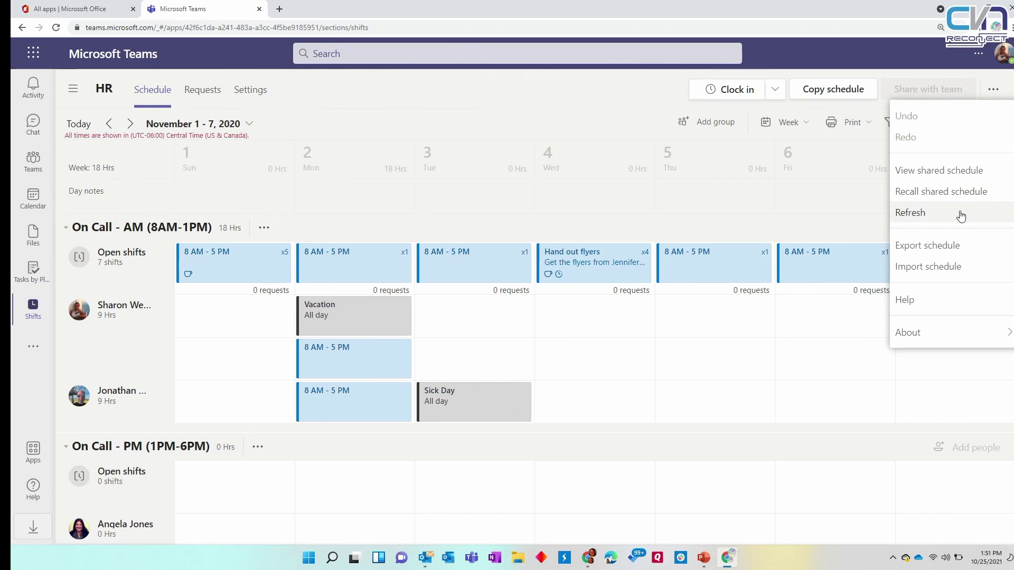
{"action": "left_click", "coordinate": [959, 248]}
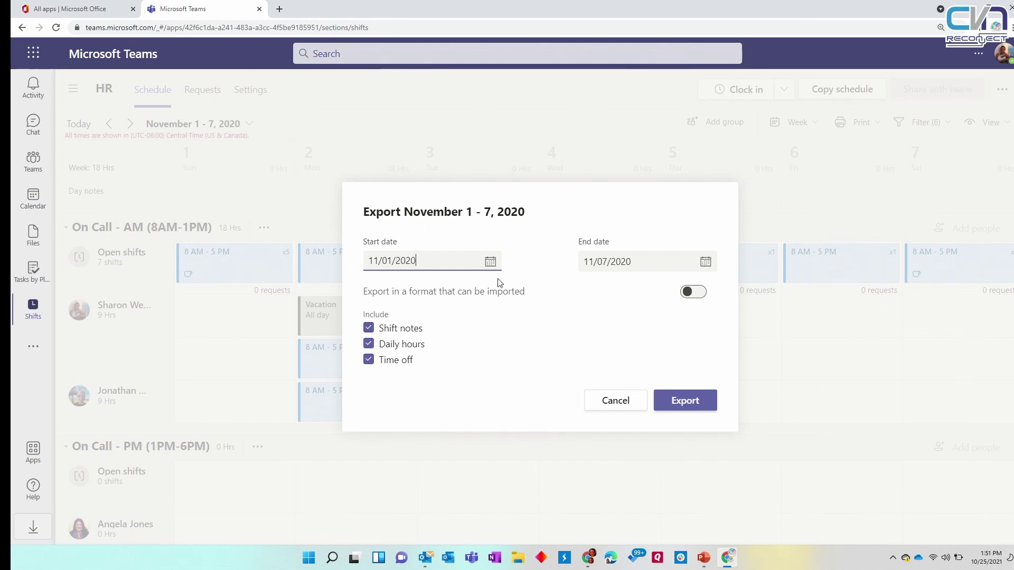
{"action": "left_click", "coordinate": [490, 262]}
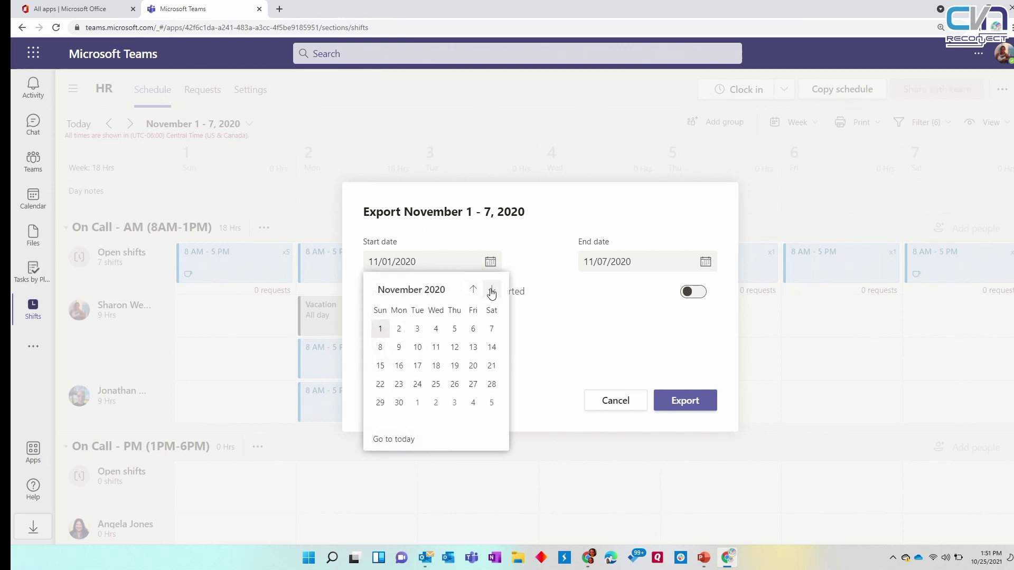
{"action": "left_click", "coordinate": [535, 324]}
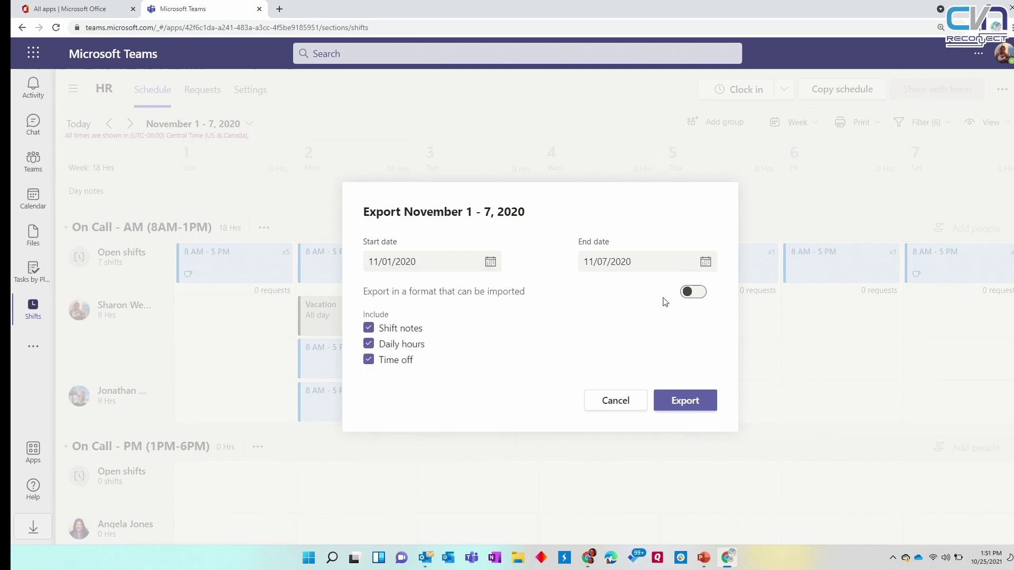
{"action": "left_click", "coordinate": [705, 262]}
{"action": "left_click", "coordinate": [706, 290]}
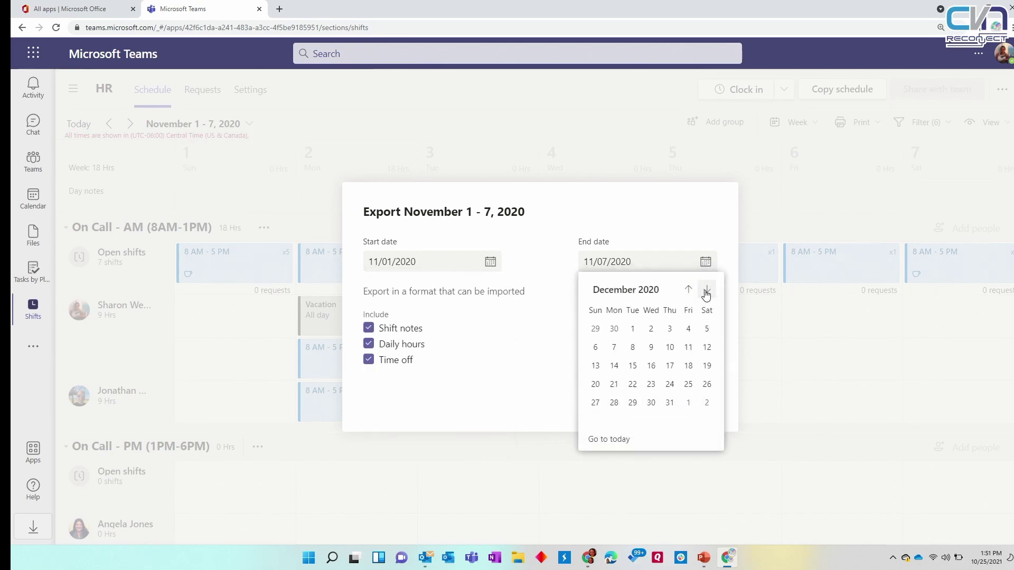
{"action": "left_click", "coordinate": [613, 328]}
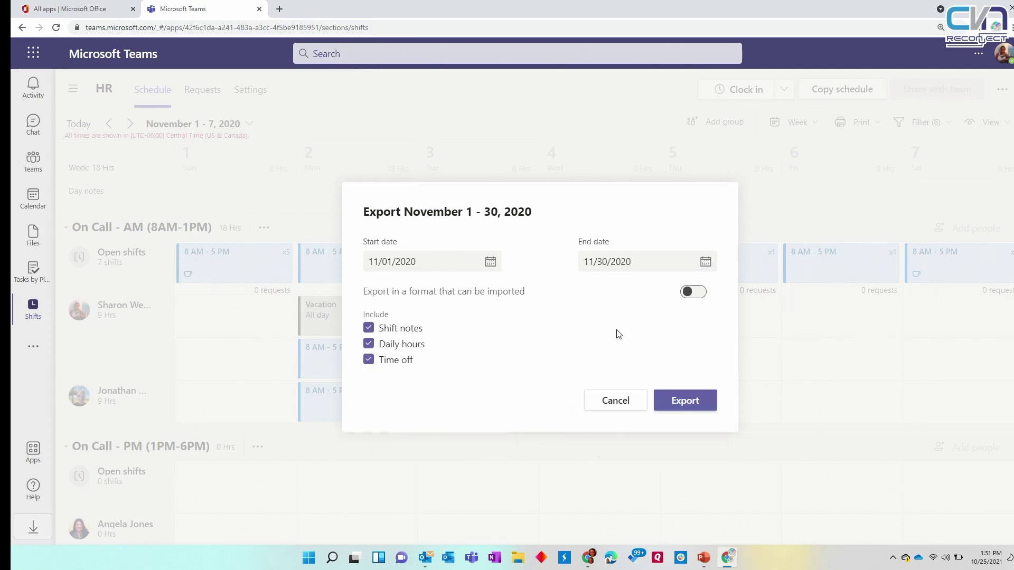
{"action": "left_click", "coordinate": [685, 407]}
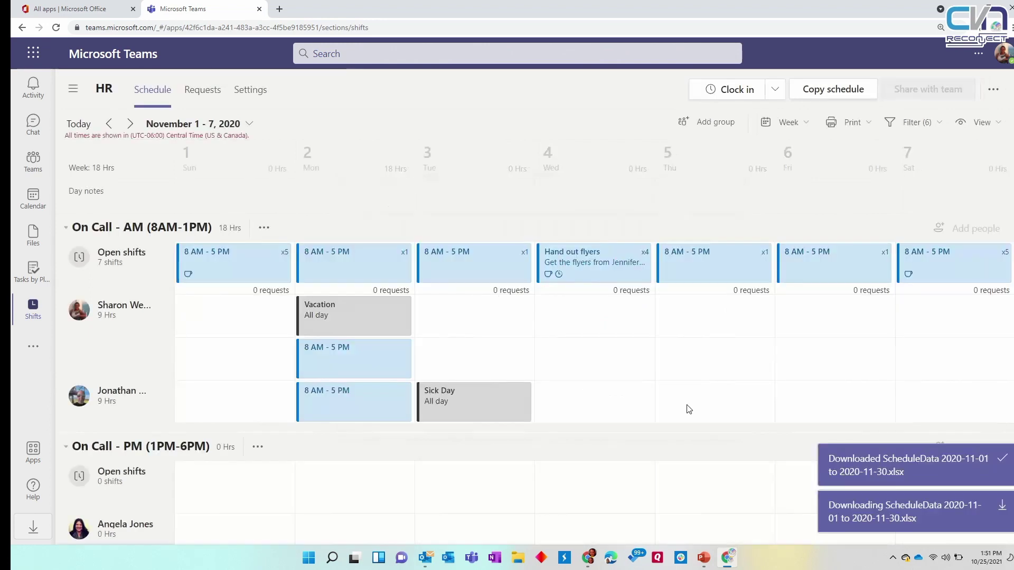
Allow the site to download multiple files and open the exported ScheduleData 2020-11-01 to 2020-11-30.xlsx in Excel
{"action": "left_click", "coordinate": [187, 87]}
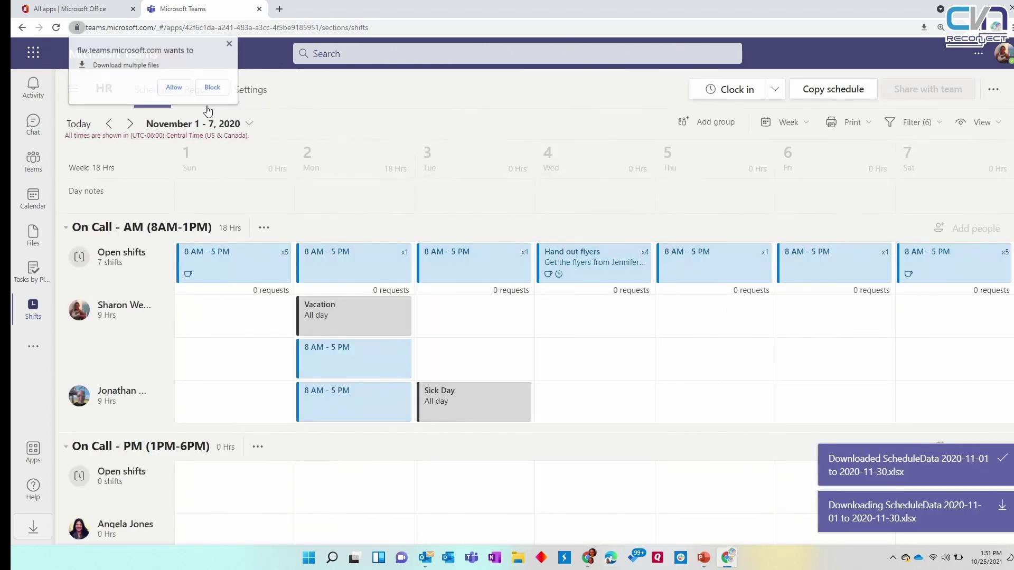
{"action": "left_click", "coordinate": [84, 533]}
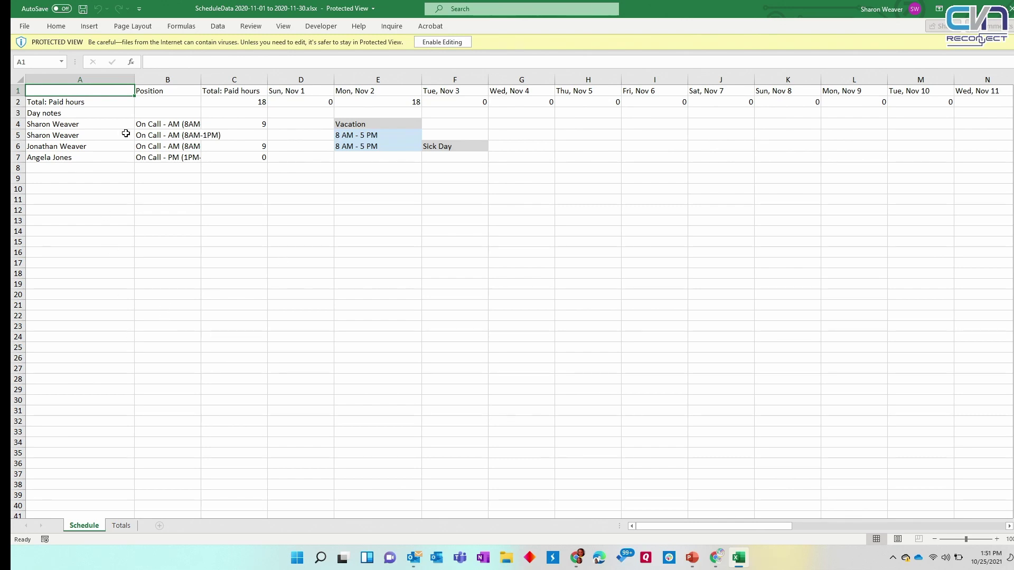
Auto-fit the widths of all columns in the exported workbook's Schedule sheet
{"action": "left_click", "coordinate": [22, 79]}
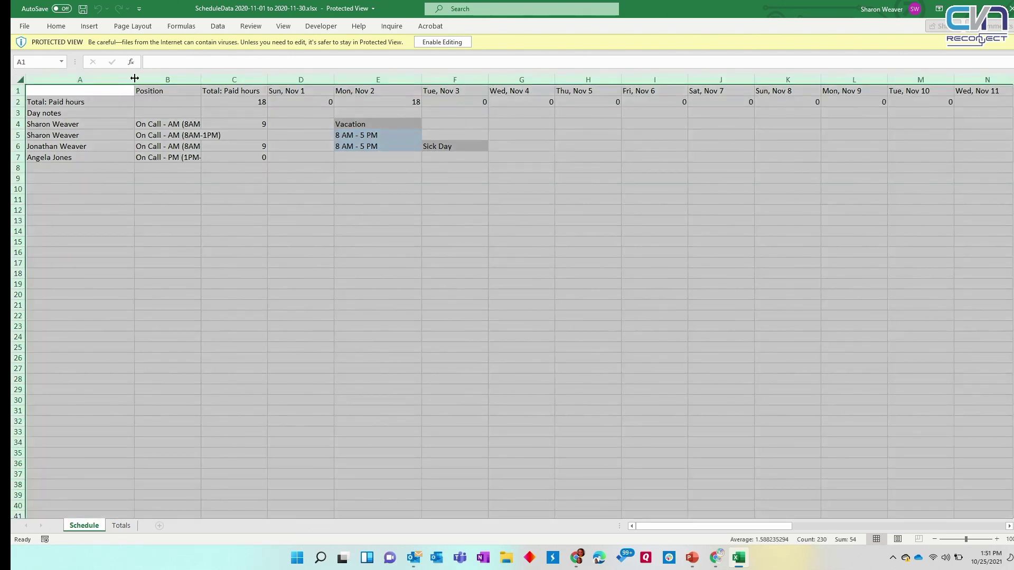
{"action": "double_click", "coordinate": [135, 78]}
{"action": "left_click", "coordinate": [71, 180]}
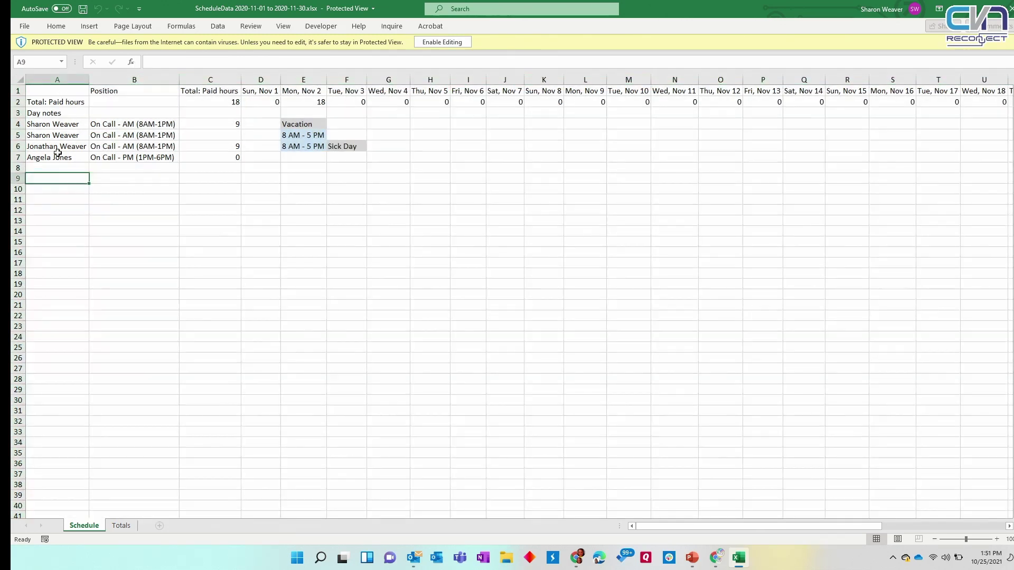
Examine the team members, positions, paid hours, shifts and time-off entries in the exported Schedule sheet
{"action": "left_click", "coordinate": [56, 124]}
{"action": "left_click", "coordinate": [57, 135]}
{"action": "left_click", "coordinate": [59, 146]}
{"action": "left_click", "coordinate": [62, 157]}
{"action": "left_click", "coordinate": [66, 179]}
{"action": "left_click_drag", "start_coordinate": [132, 100], "coordinate": [137, 179]}
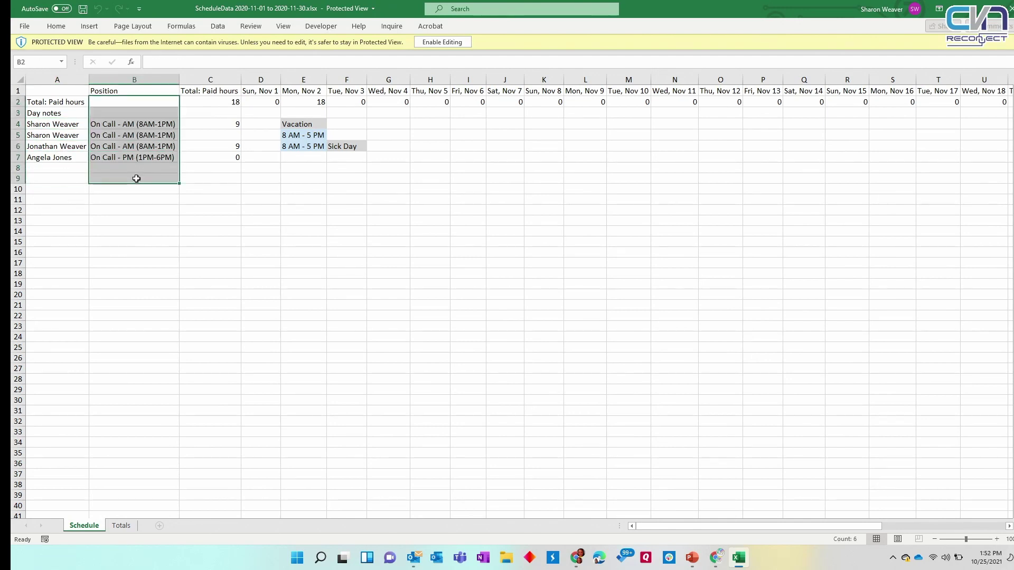
{"action": "key", "text": "Up"}
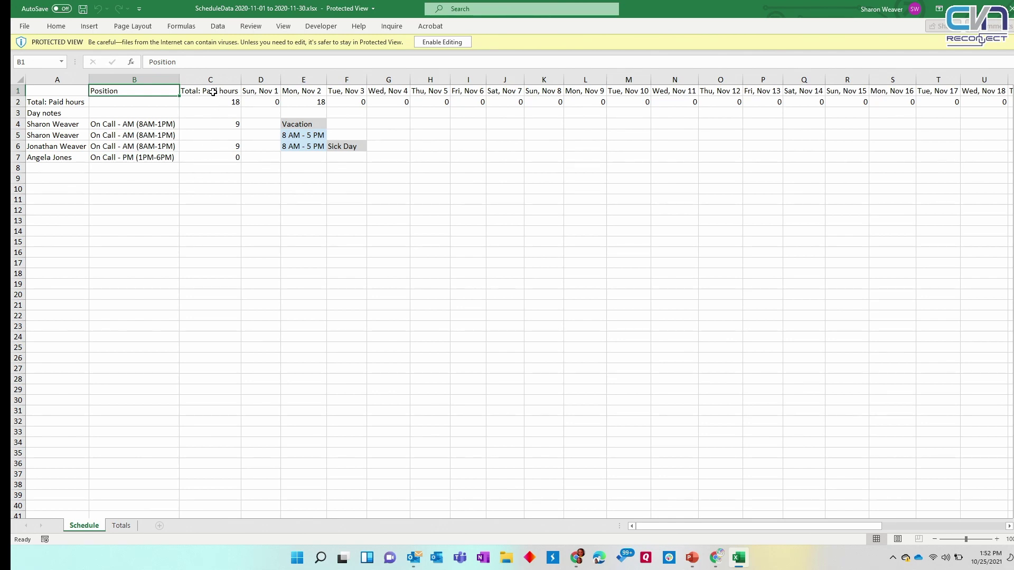
{"action": "left_click_drag", "start_coordinate": [214, 102], "coordinate": [231, 175]}
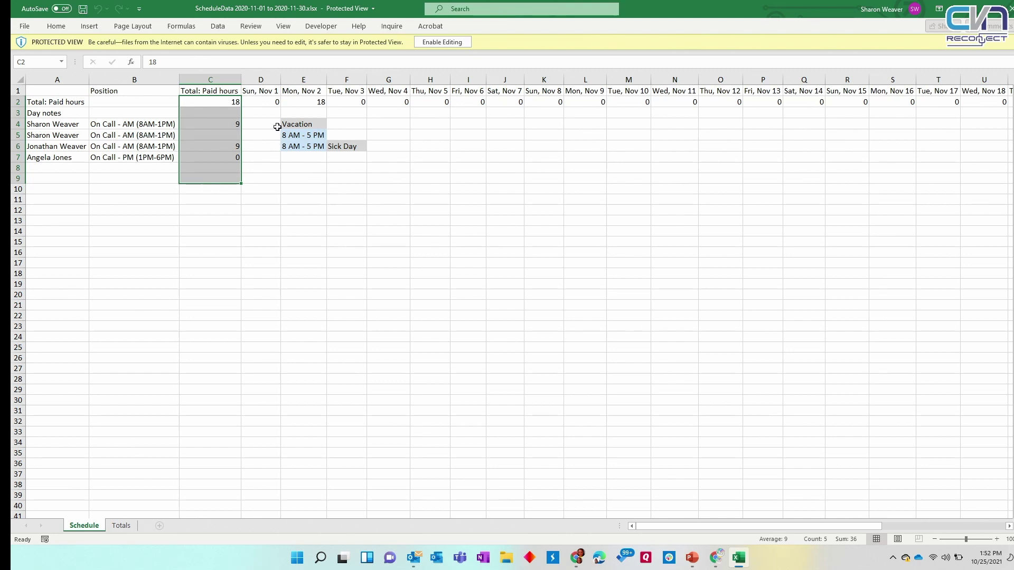
{"action": "left_click", "coordinate": [303, 127]}
{"action": "left_click", "coordinate": [349, 146]}
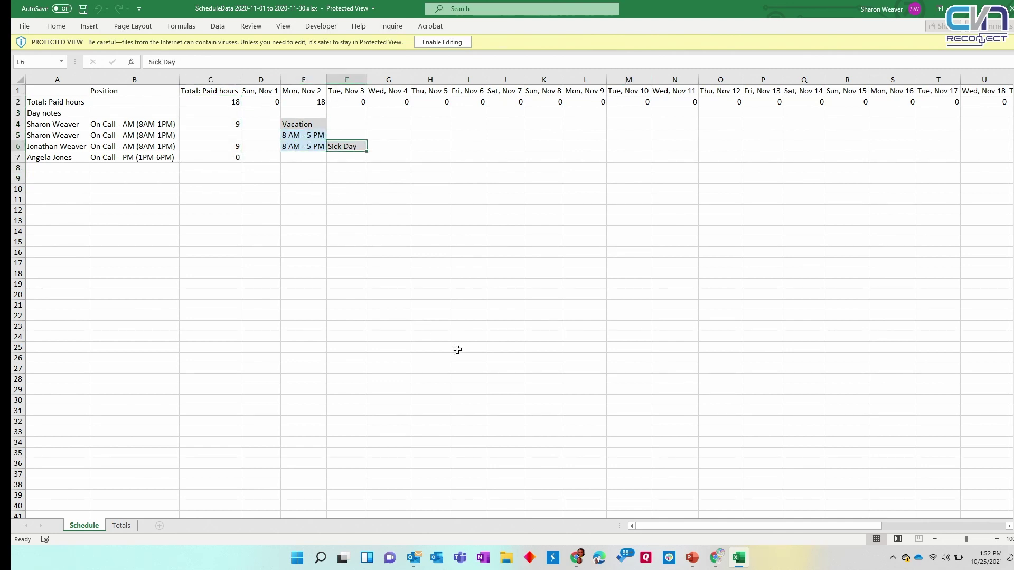
{"action": "mouse_move", "coordinate": [729, 528]}
{"action": "left_mouse_down"}
{"action": "mouse_move", "coordinate": [863, 534]}
{"action": "mouse_move", "coordinate": [730, 528]}
{"action": "left_mouse_up"}
Review the paid hours per team member in the Totals sheet and close the workbook to return to Teams
{"action": "left_click", "coordinate": [128, 526]}
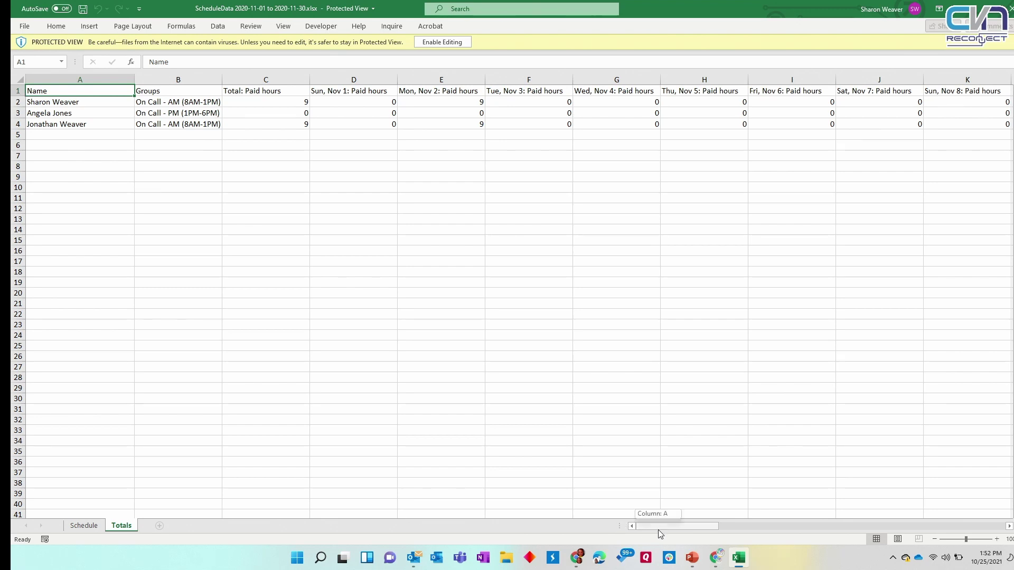
{"action": "left_click_drag", "start_coordinate": [658, 528], "coordinate": [537, 484]}
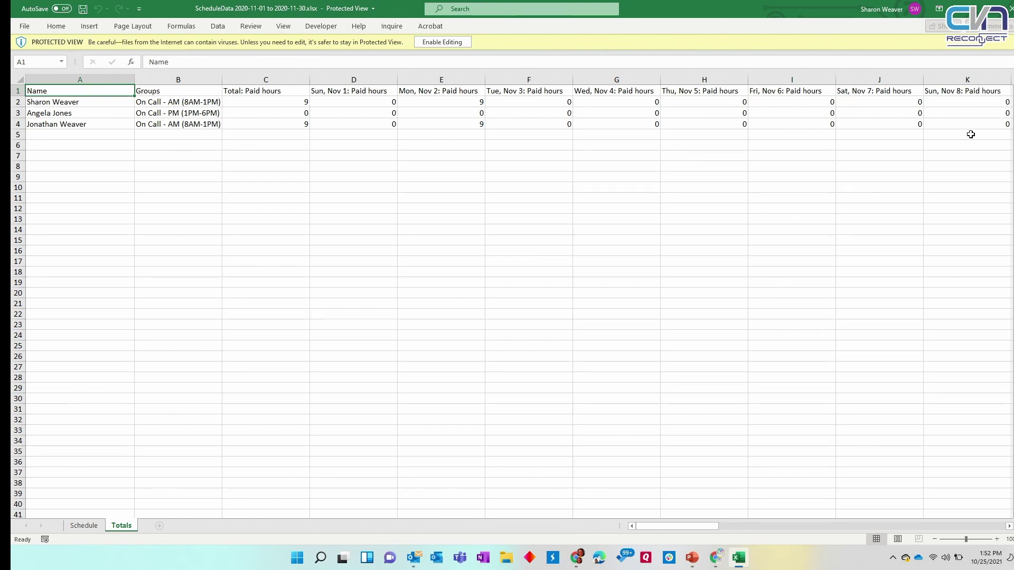
{"action": "left_click", "coordinate": [1009, 9]}
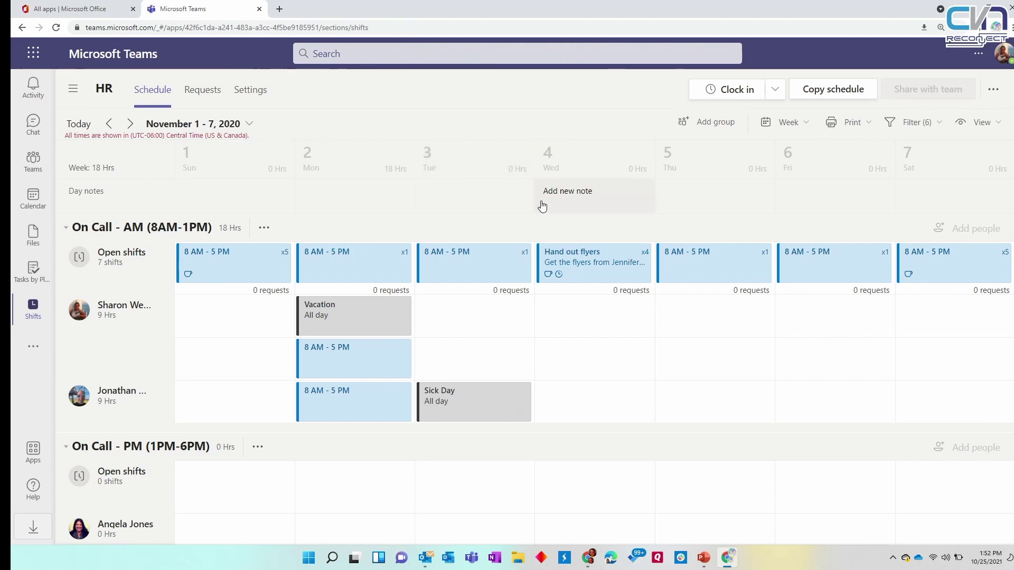
Enlarge the browser page to 150% and look through the shift counts and hours in the November 1-7, 2020 schedule
{"action": "left_click", "coordinate": [1010, 28]}
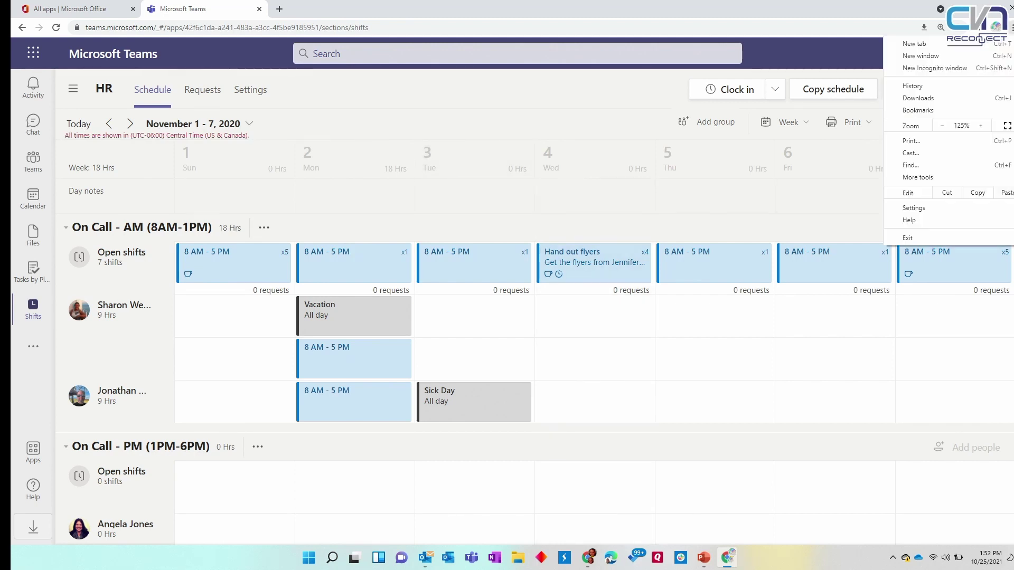
{"action": "left_click", "coordinate": [981, 126]}
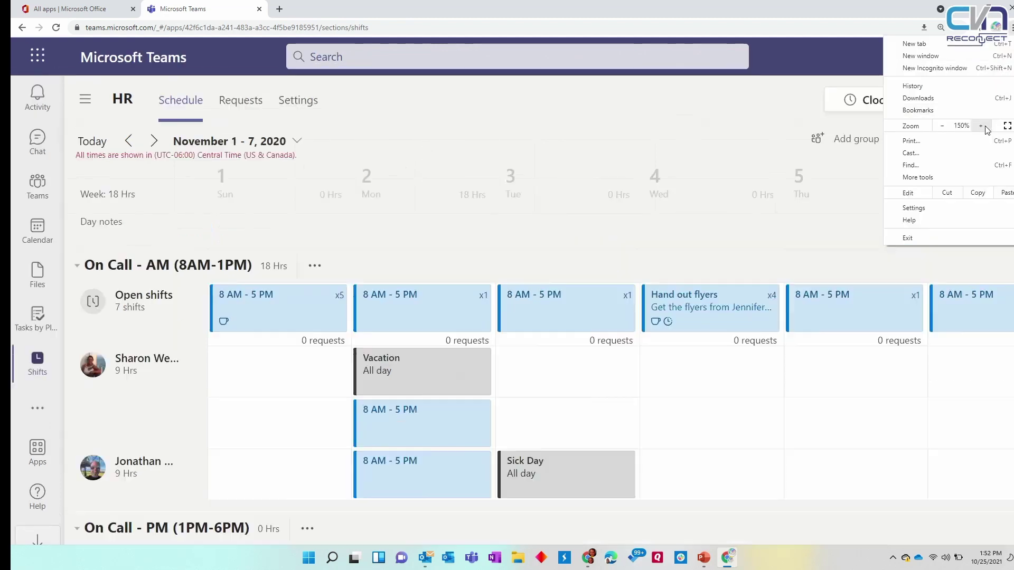
{"action": "left_click", "coordinate": [800, 28]}
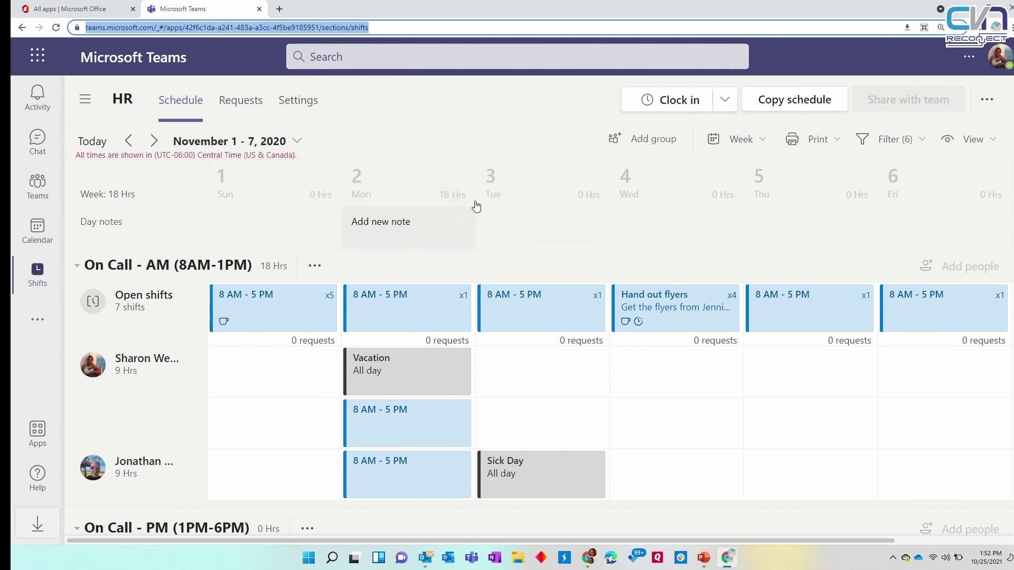
{"action": "scroll", "coordinate": [175, 383], "scroll_direction": "down", "scroll_amount": 2}
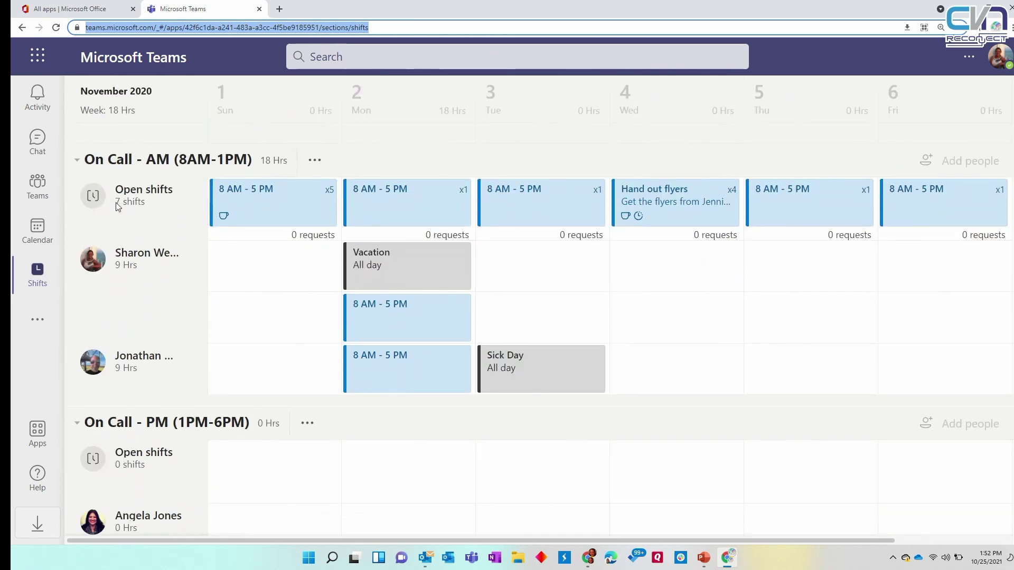
{"action": "mouse_move", "coordinate": [124, 265]}
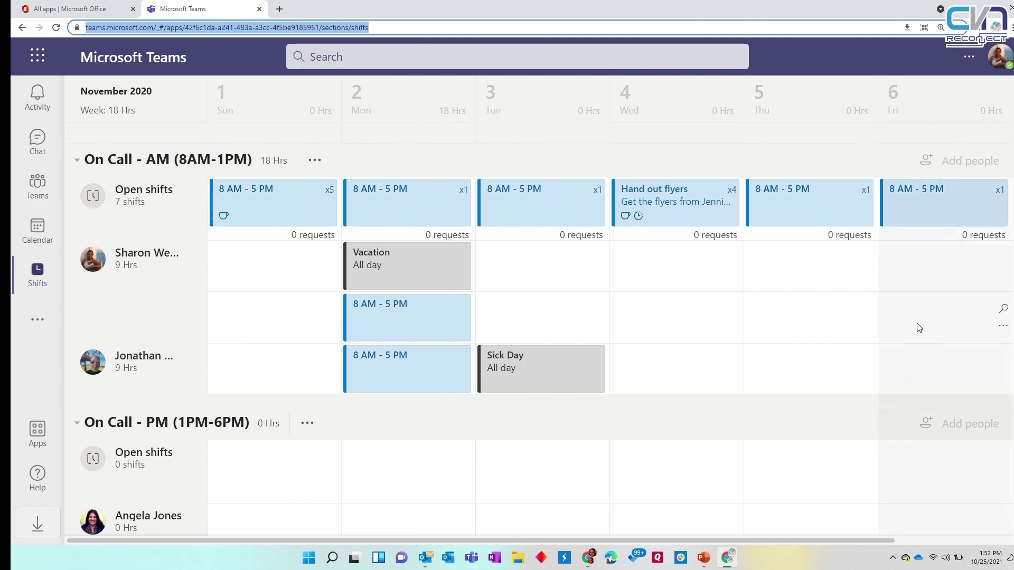
{"action": "scroll", "coordinate": [919, 317], "scroll_direction": "up", "scroll_amount": 2}
{"action": "mouse_move", "coordinate": [138, 360]}
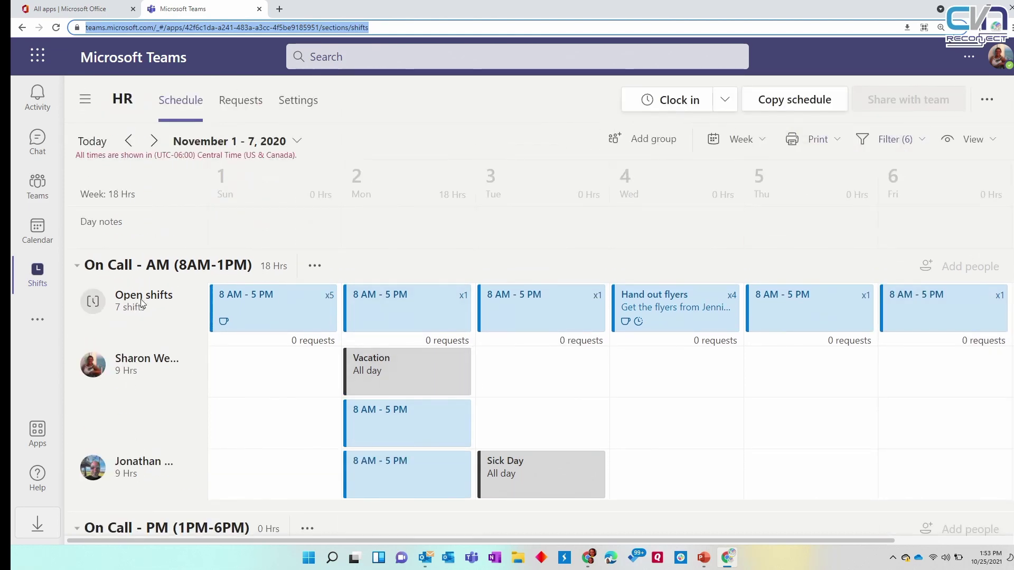
Compare the total hours in the schedule's month, day and week views, ending in the month view for November 2020
{"action": "left_click", "coordinate": [738, 139]}
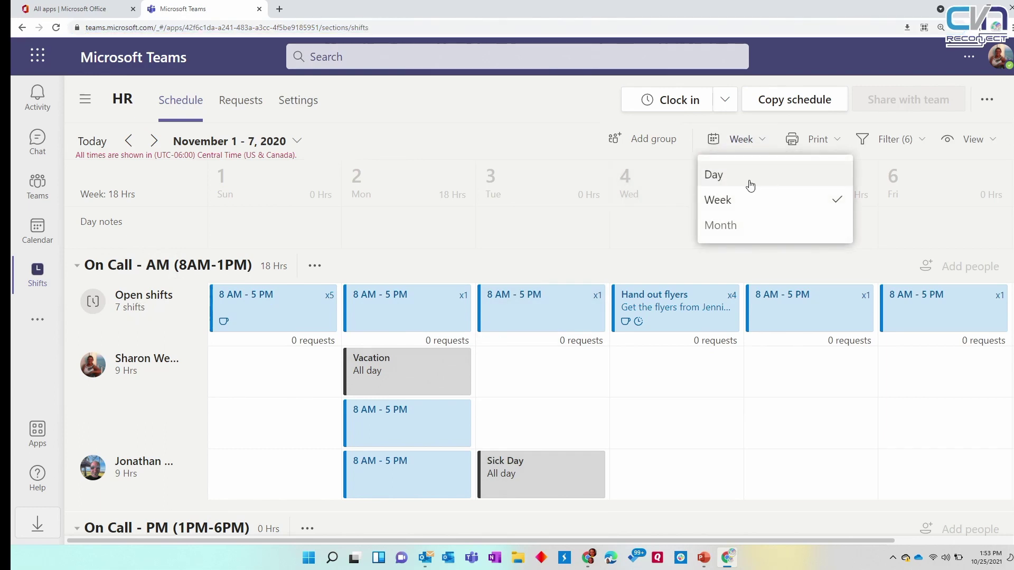
{"action": "left_click", "coordinate": [746, 233]}
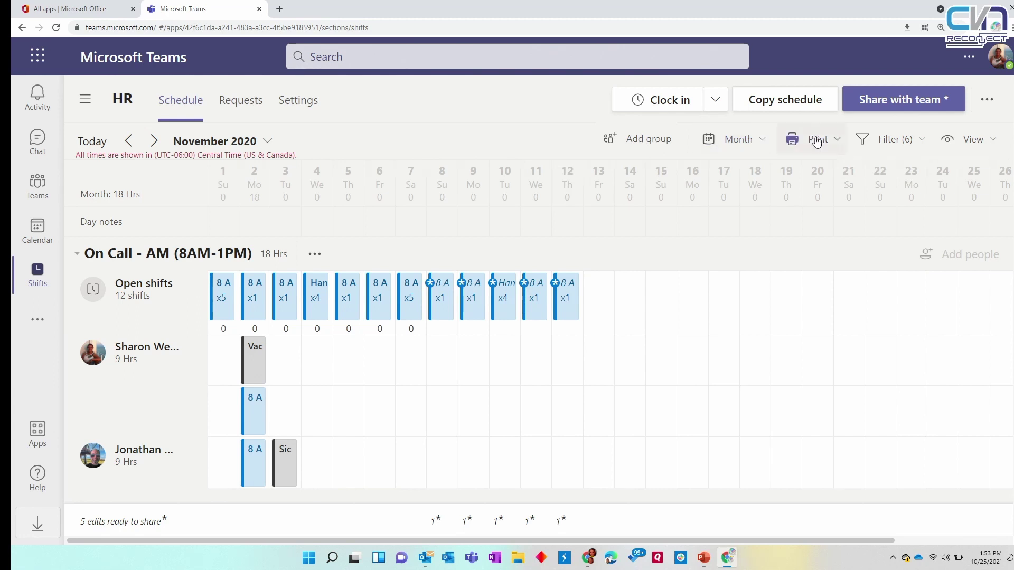
{"action": "left_click", "coordinate": [746, 139]}
{"action": "left_click", "coordinate": [751, 181]}
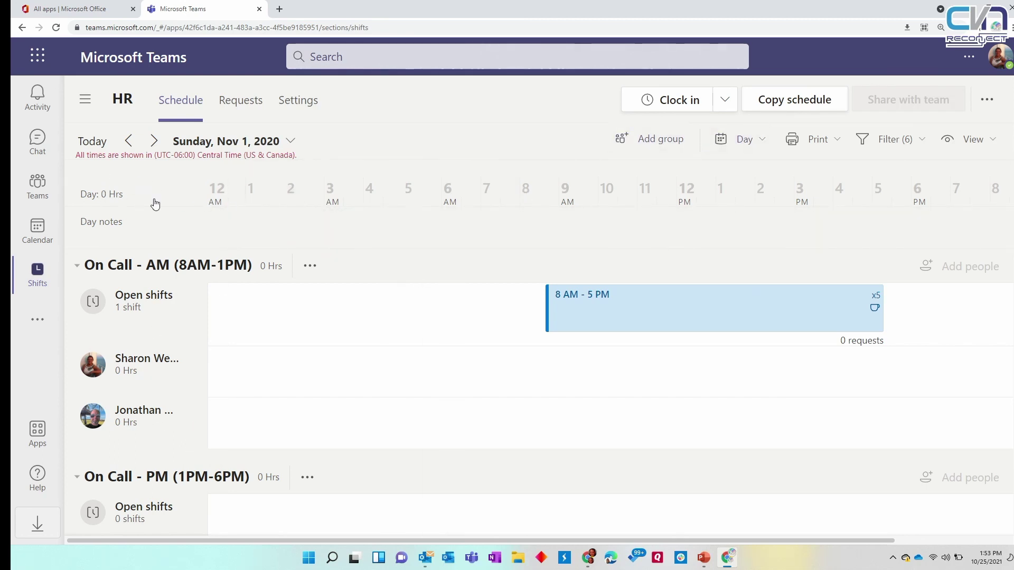
{"action": "left_click", "coordinate": [758, 140]}
{"action": "left_click", "coordinate": [761, 193]}
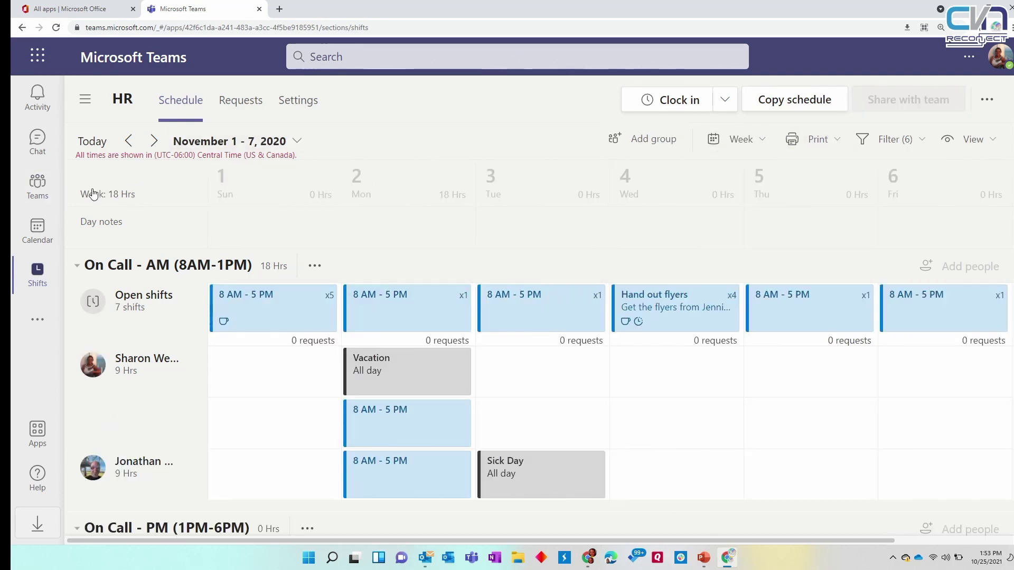
{"action": "left_click", "coordinate": [716, 139]}
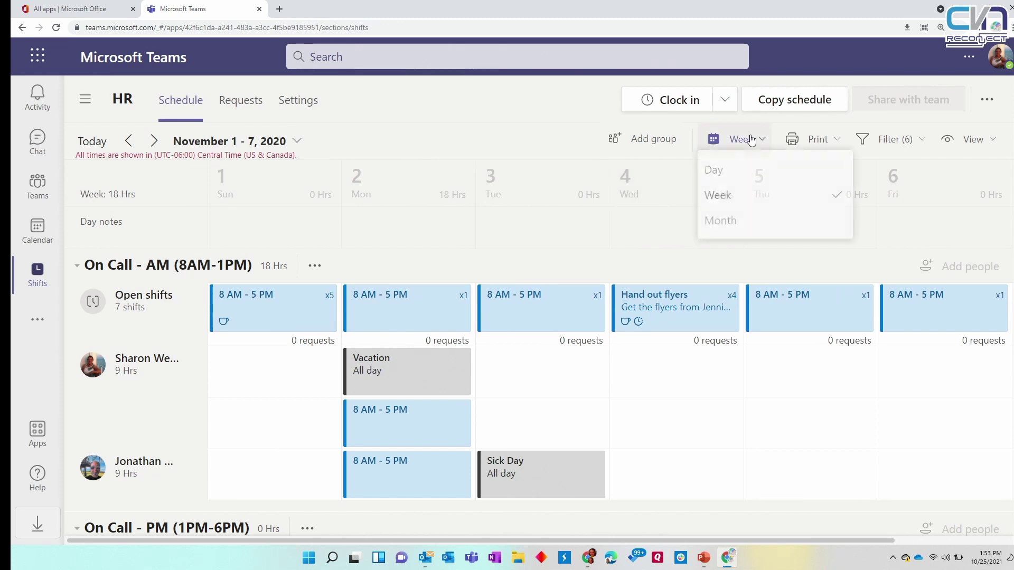
{"action": "left_click", "coordinate": [728, 225]}
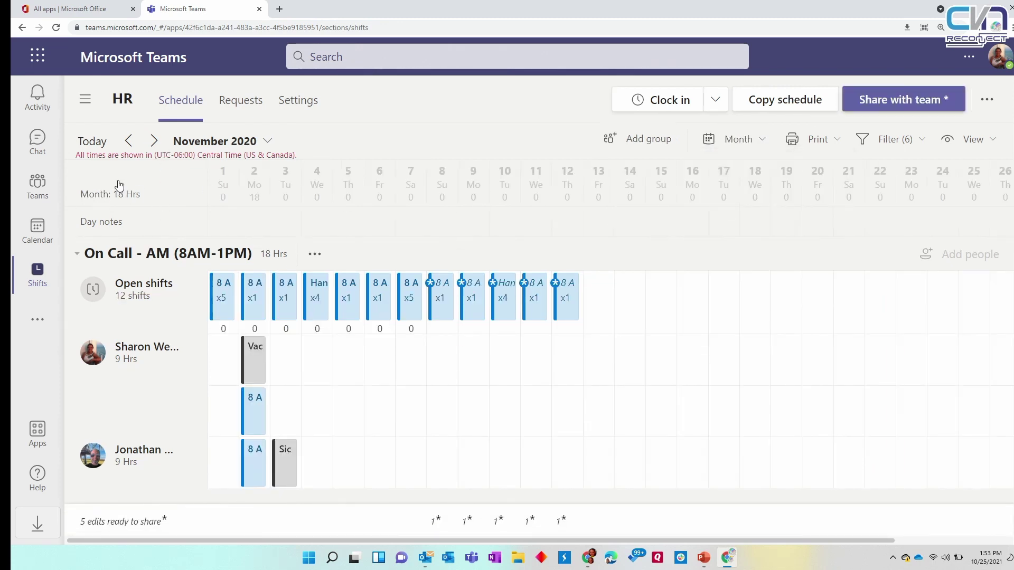